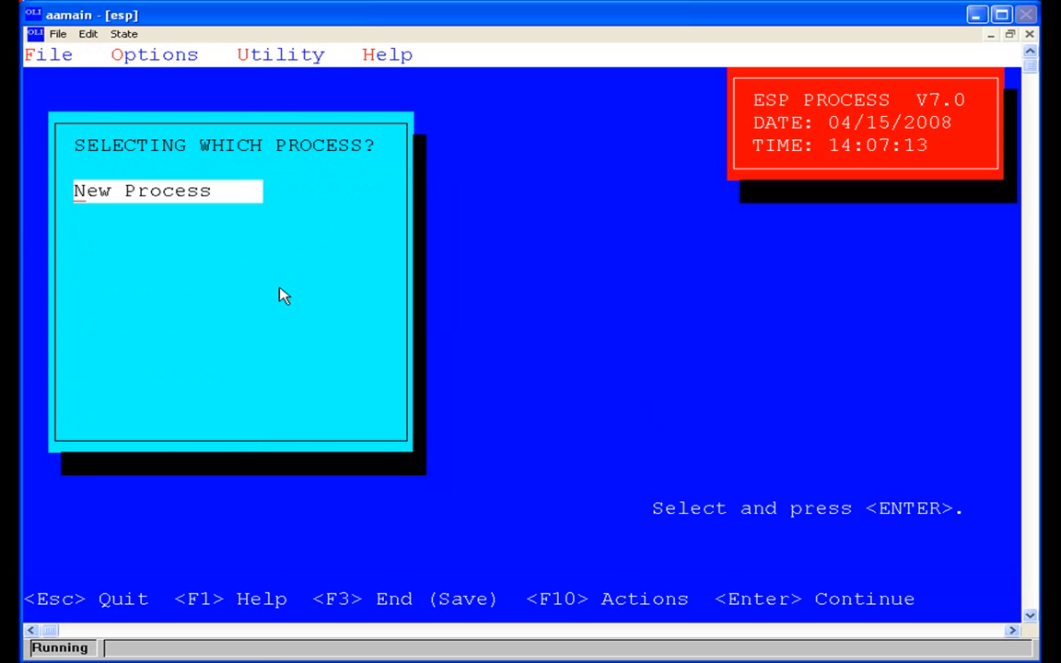
Create a new process named chlorine.
click(198, 201)
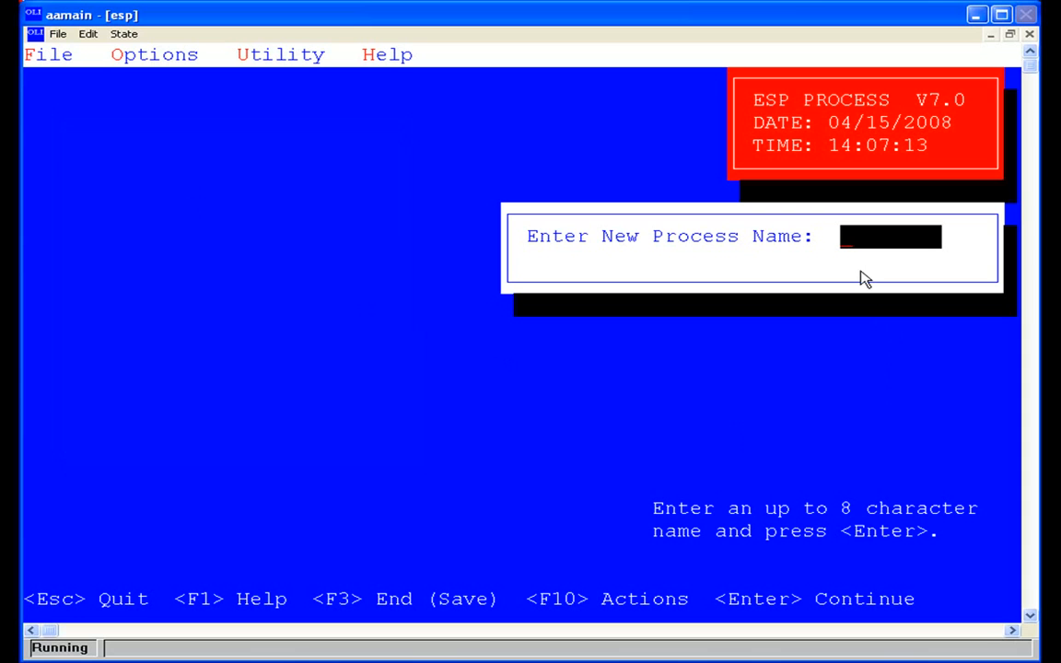
text(chlorine)
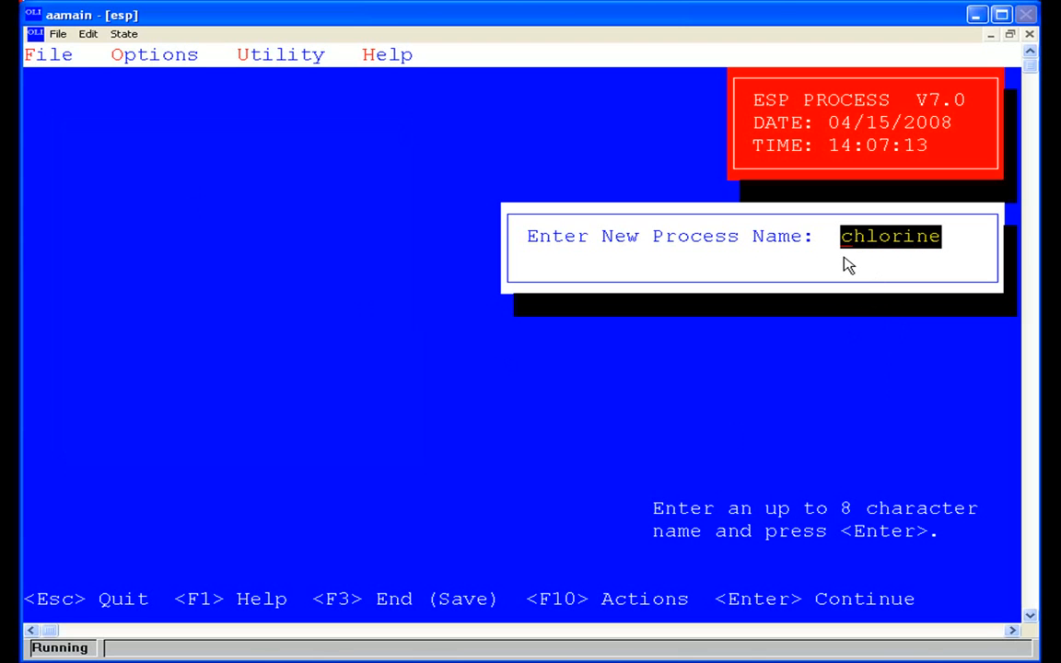
key(Return)
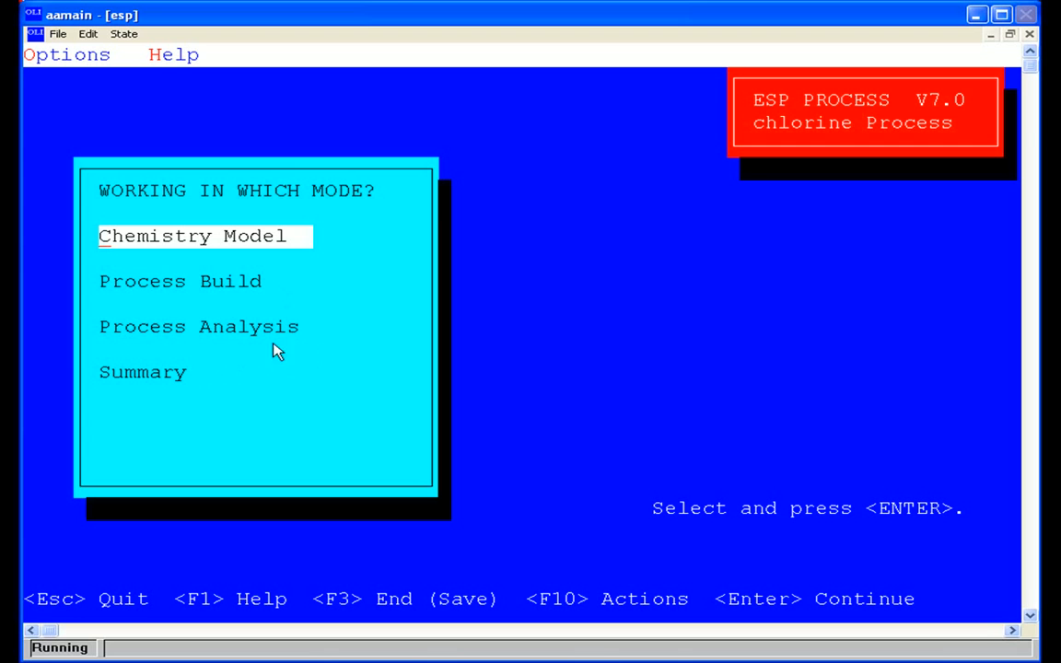
Start a new chemistry model named cl2 for the chlorine process.
click(261, 245)
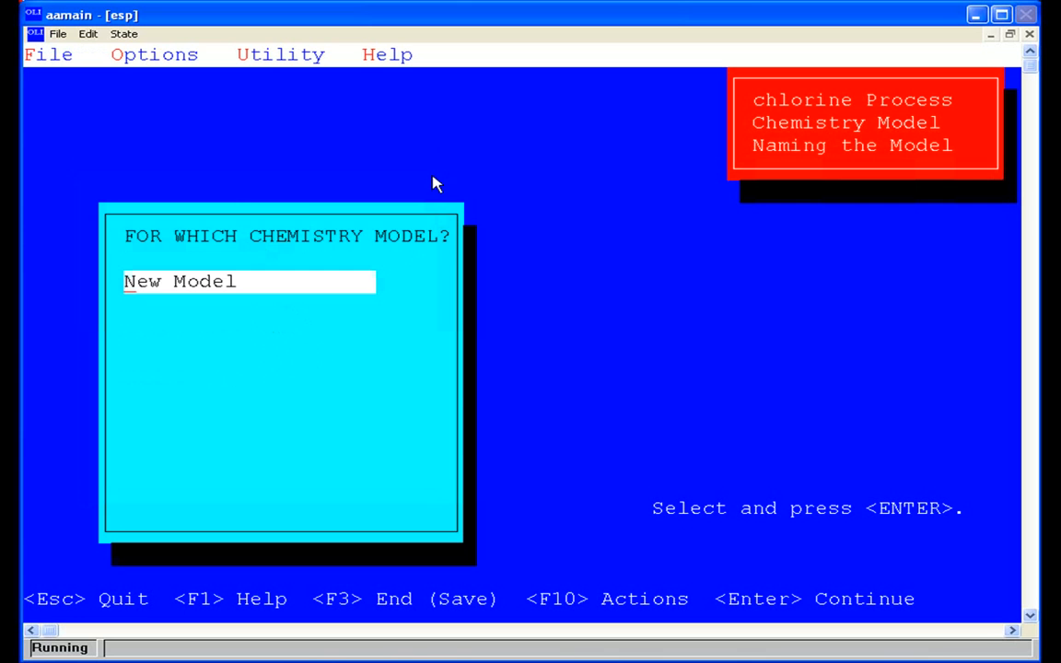
key(Return)
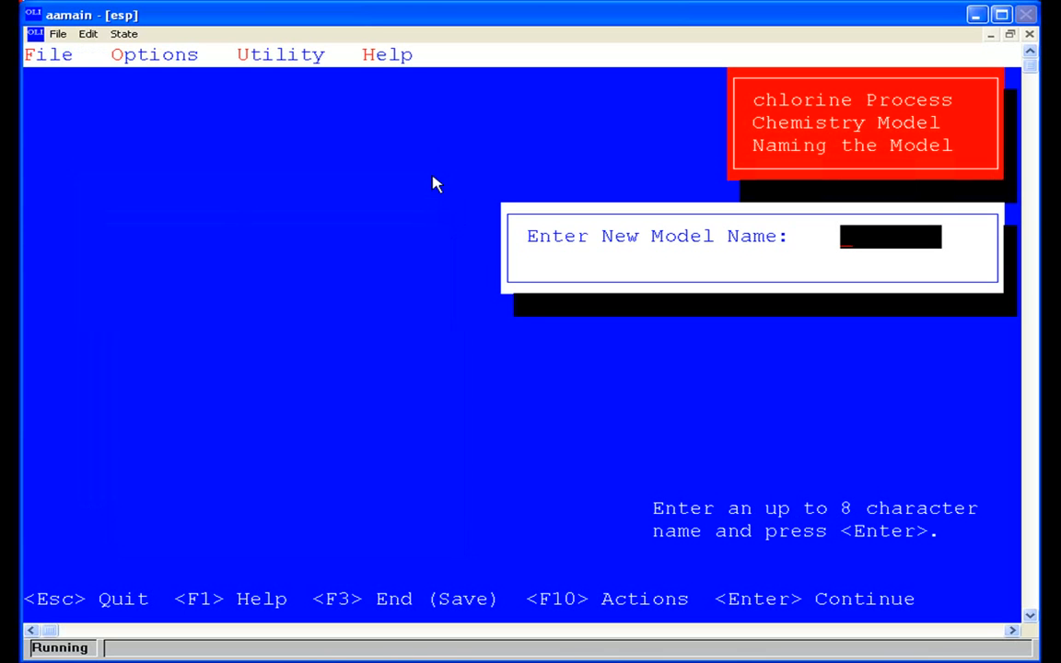
text(cl2)
key(Return)
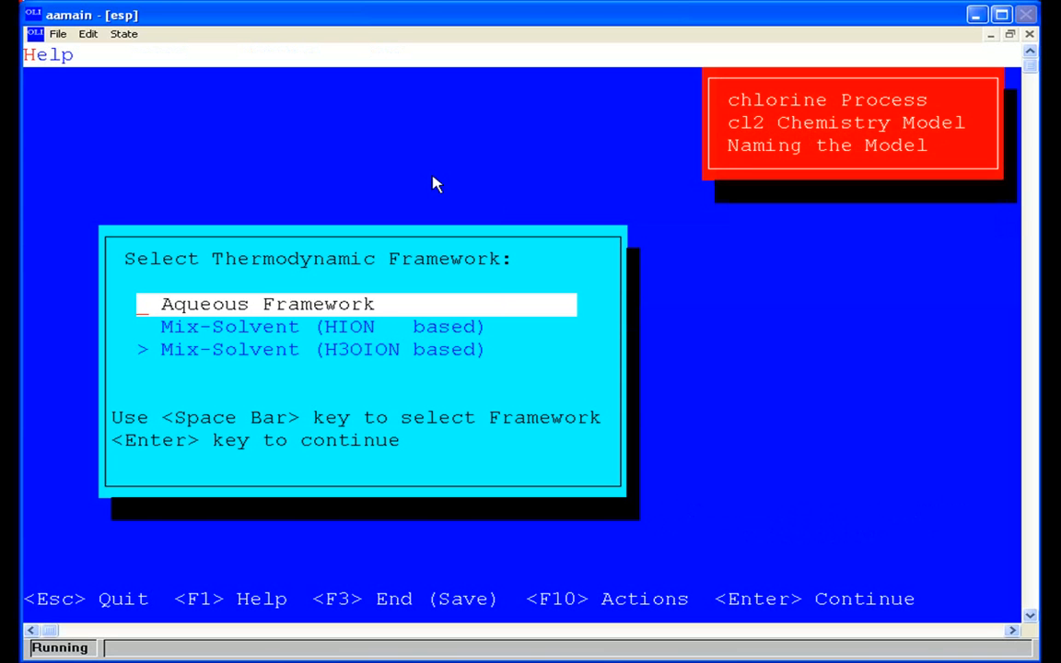
Choose the Aqueous Framework as the thermodynamic framework for the cl2 model.
key(Down)
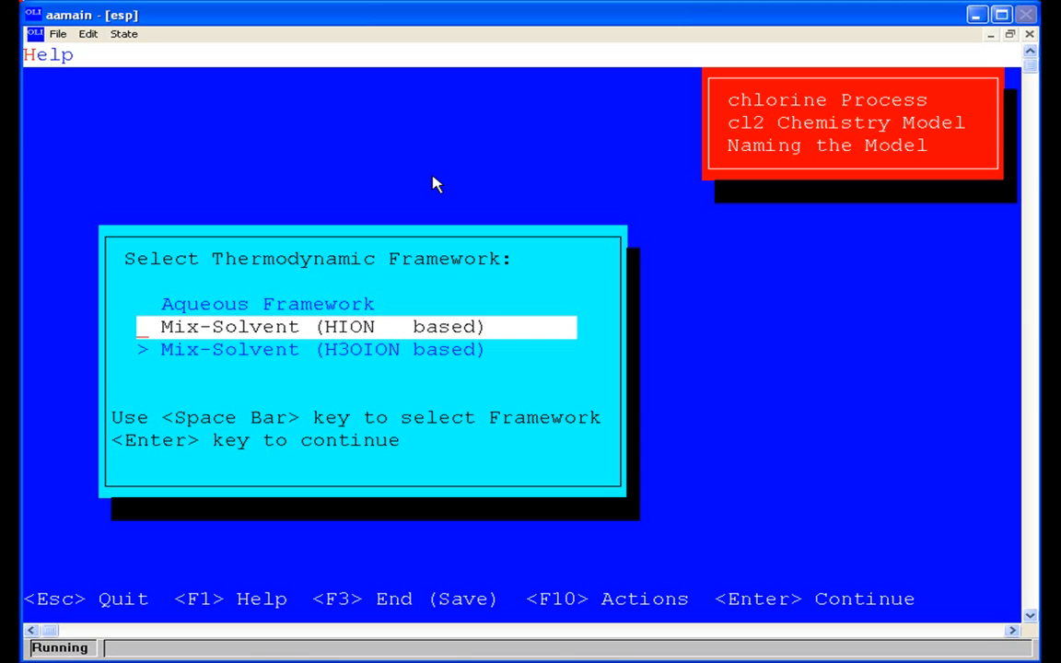
key(Up)
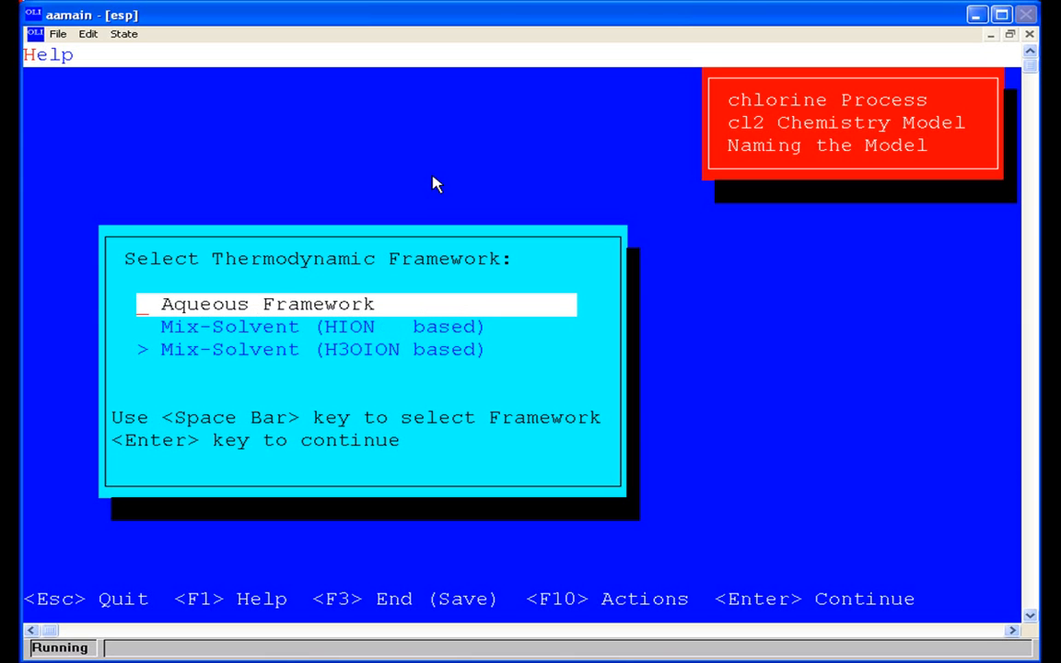
key(space)
key(Return)
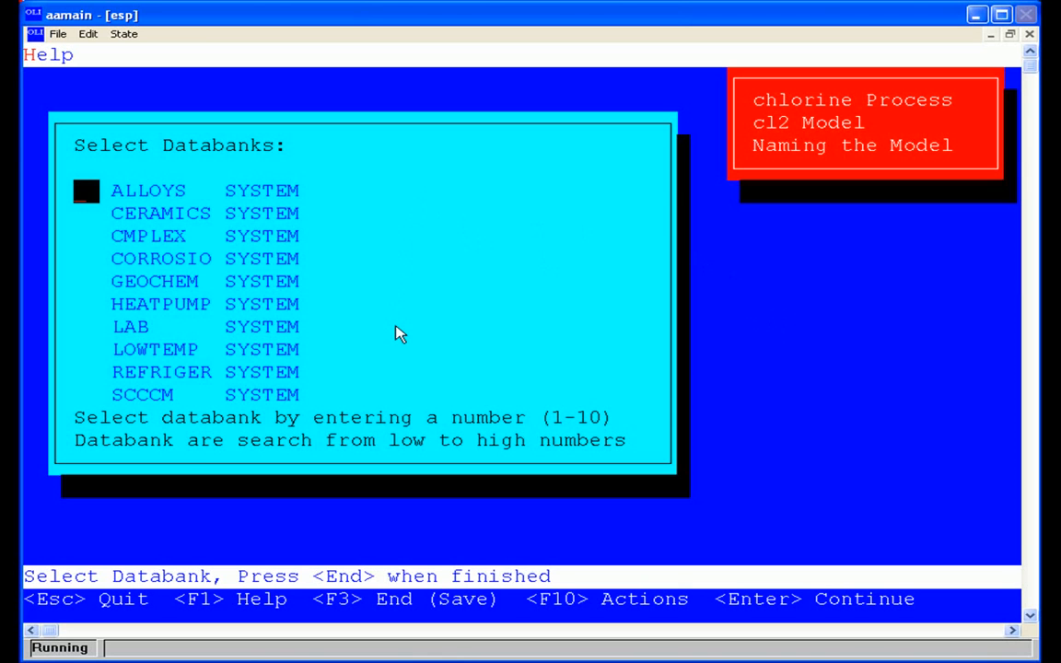
text(1)
key(Return)
text(2)
key(Return)
text(3)
key(Return)
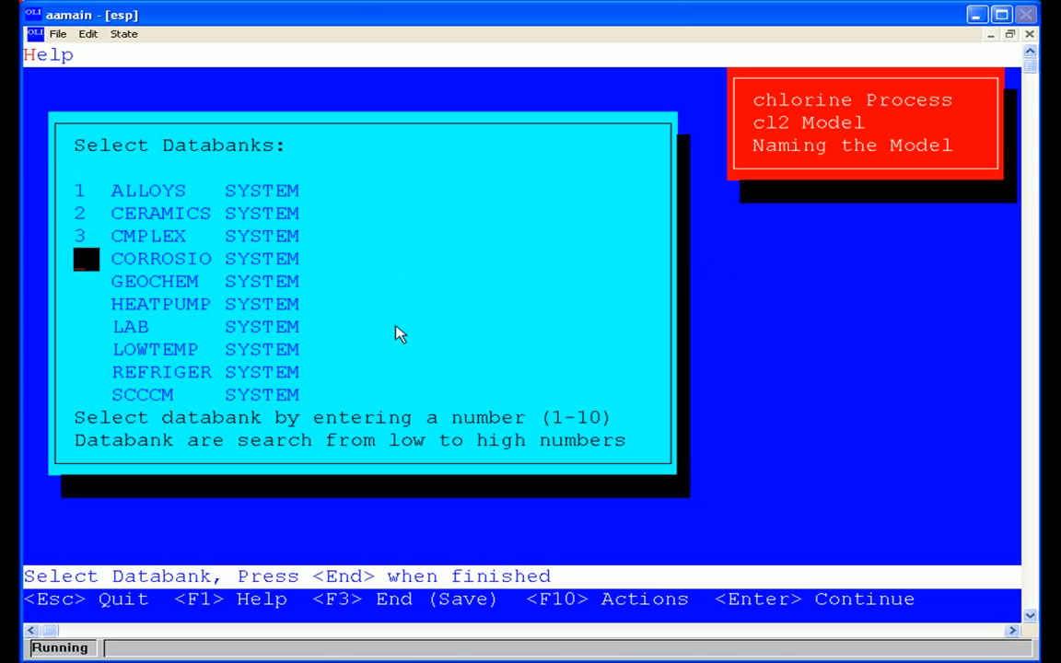
text(4)
key(Up)
key(Up)
key(Up)
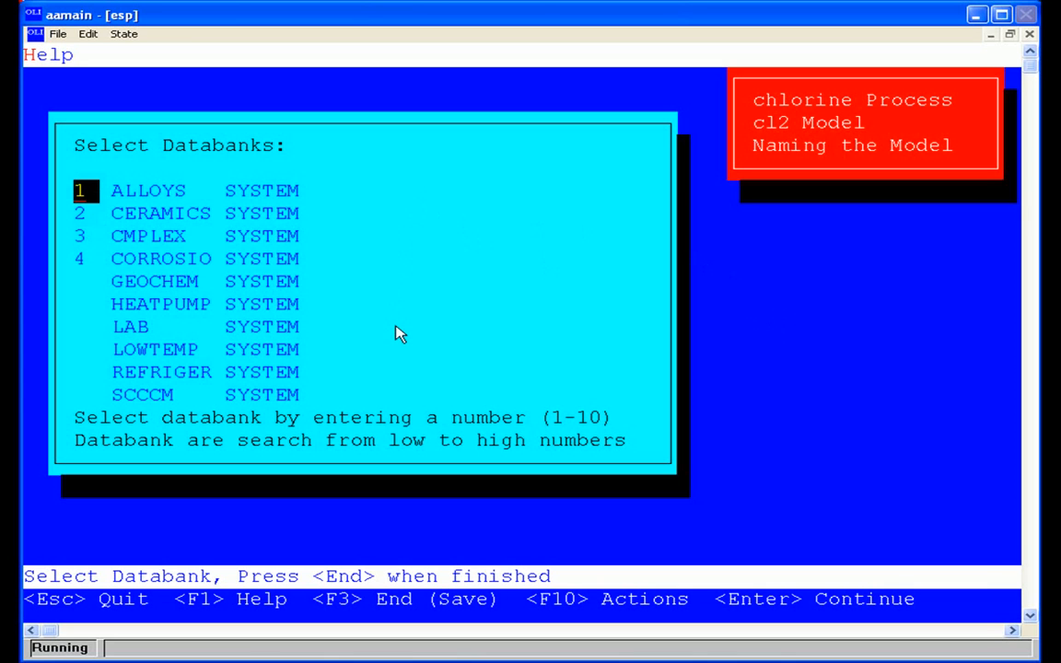
key(Delete)
key(Down)
key(Delete)
key(Down)
key(Delete)
key(Down)
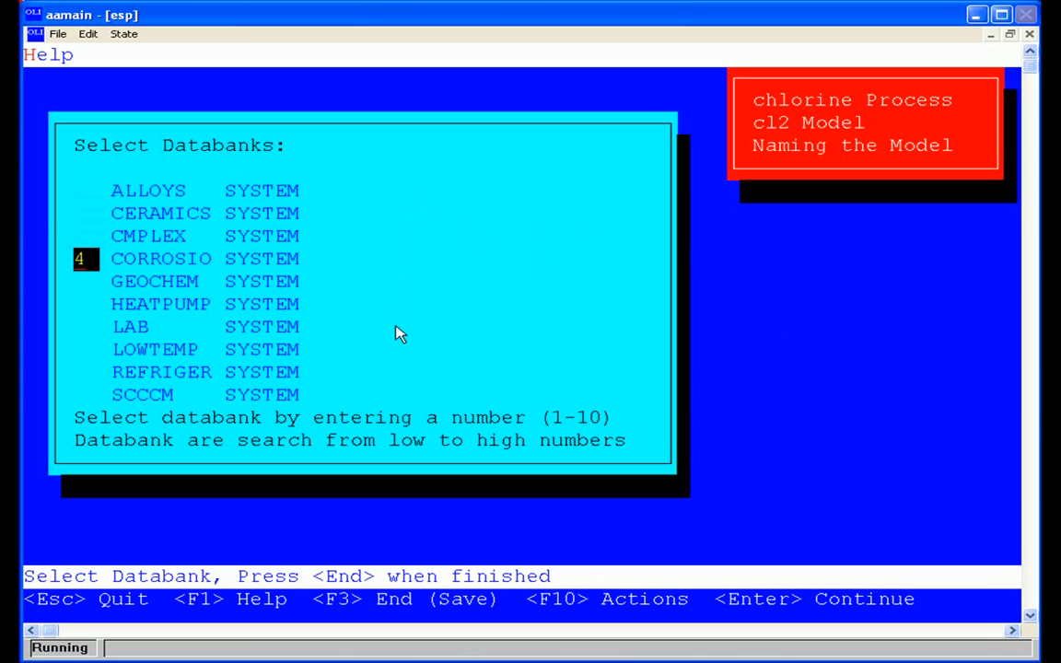
key(Delete)
key(Up)
key(Up)
key(Up)
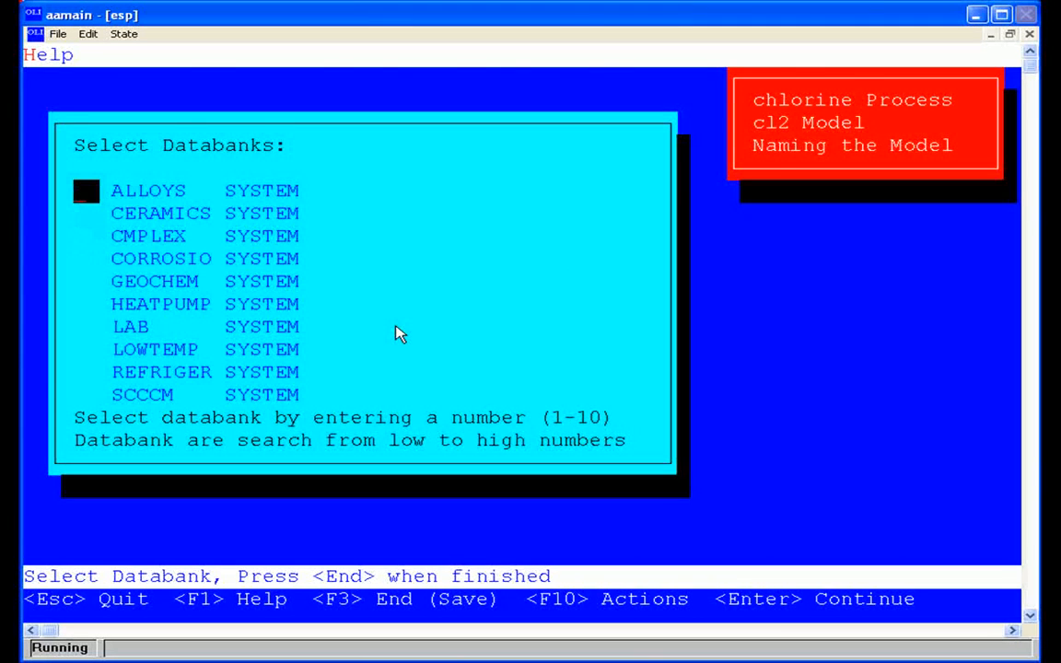
Continue without additional databanks and add CL2, CO2, N2 and NAOH to the list of inflows.
key(End)
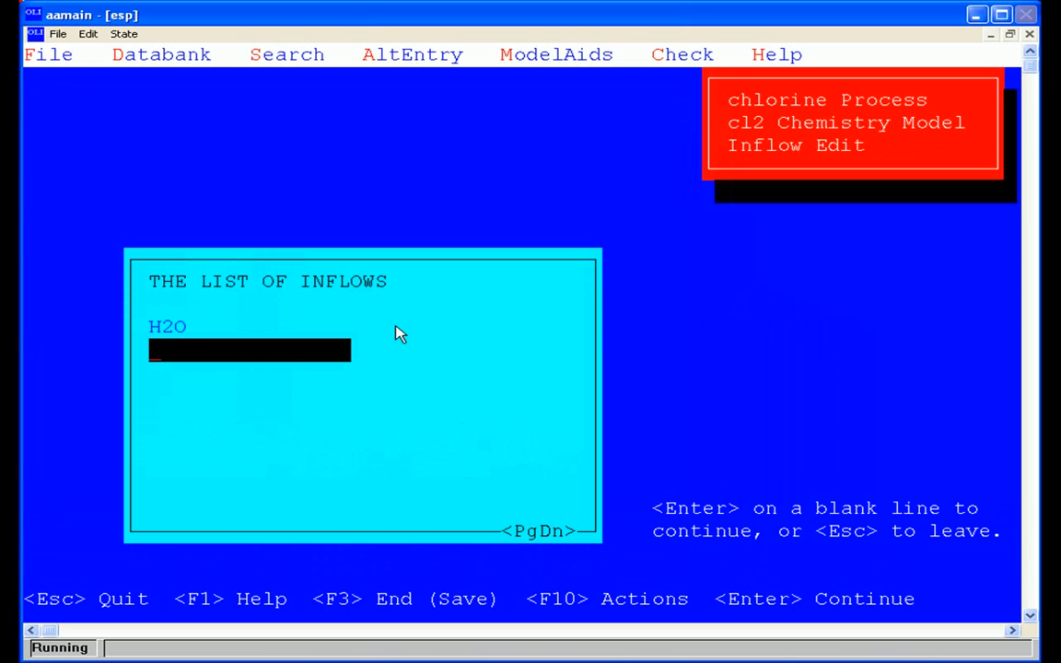
text(cl2)
key(Return)
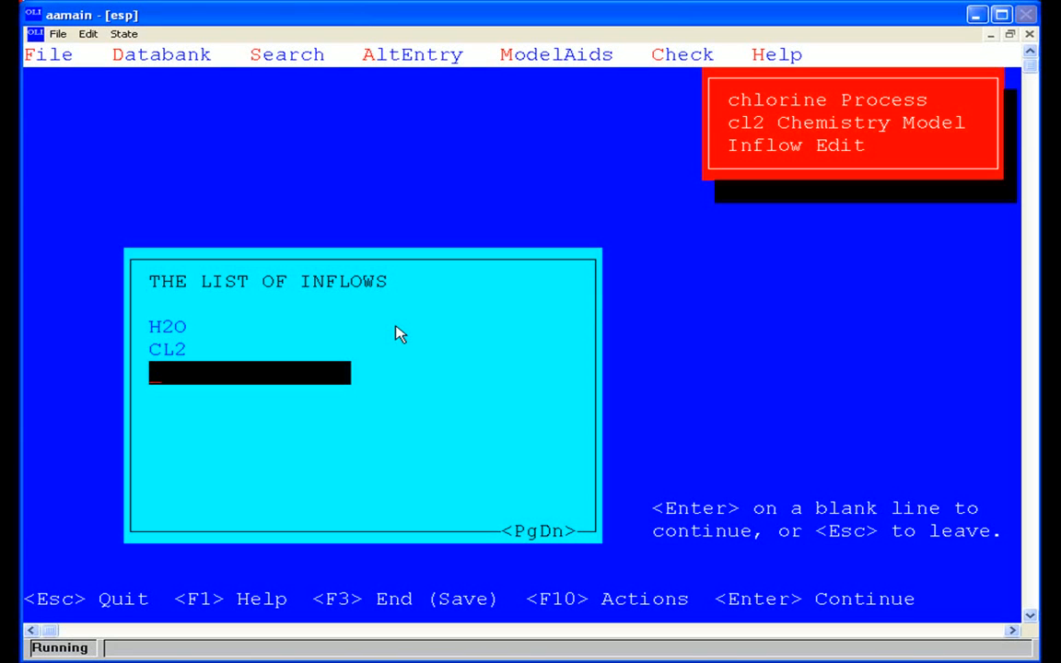
text(co2)
key(Return)
text(n)
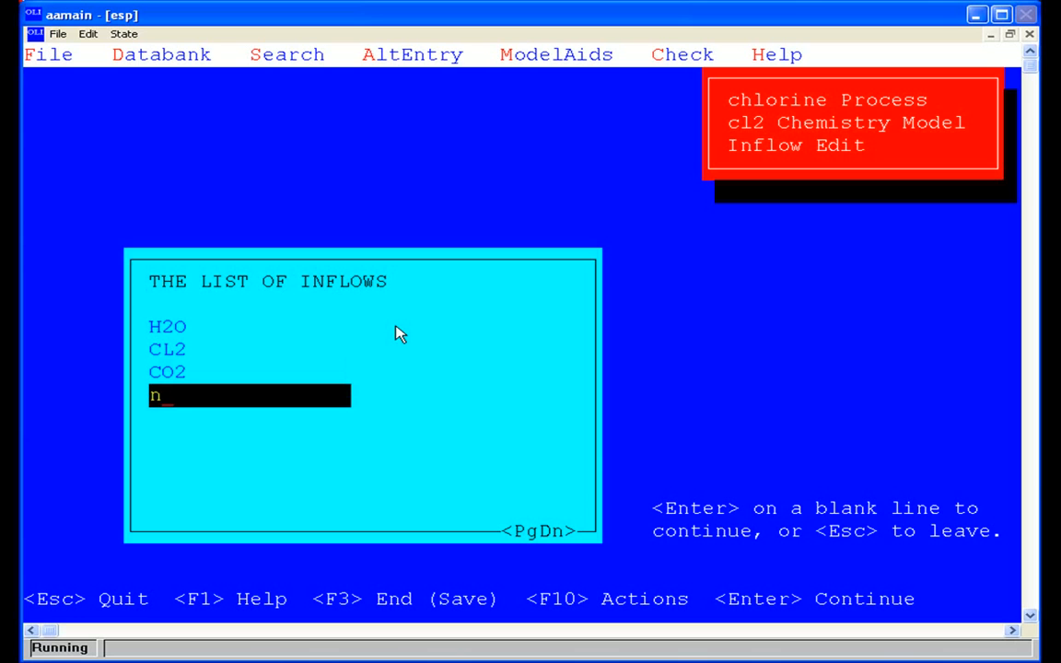
text(2)
key(Return)
text(naoh)
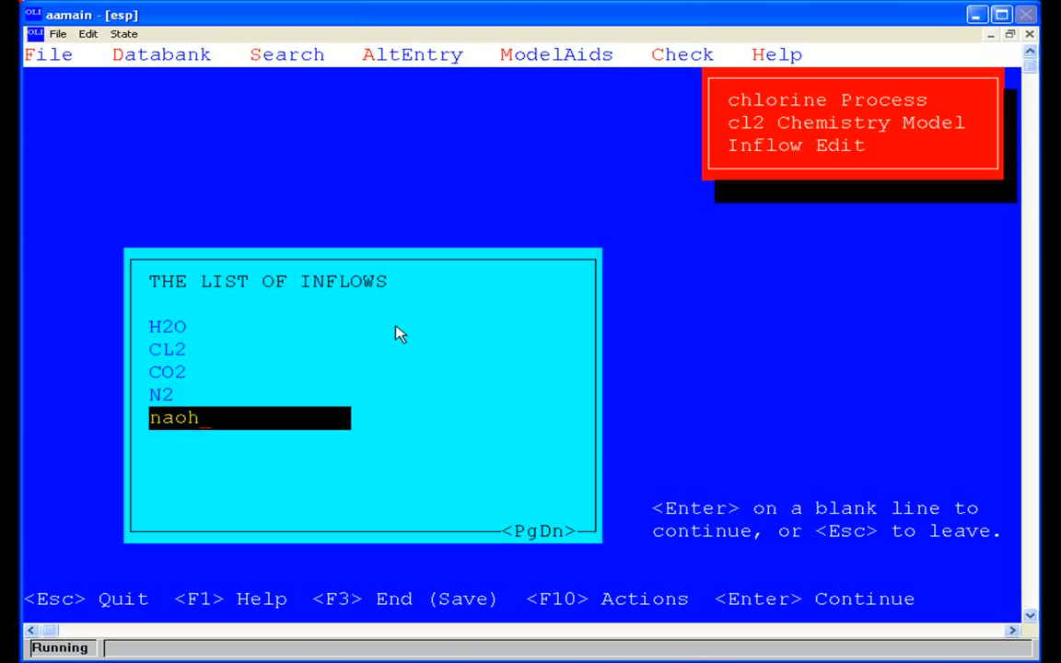
key(Return)
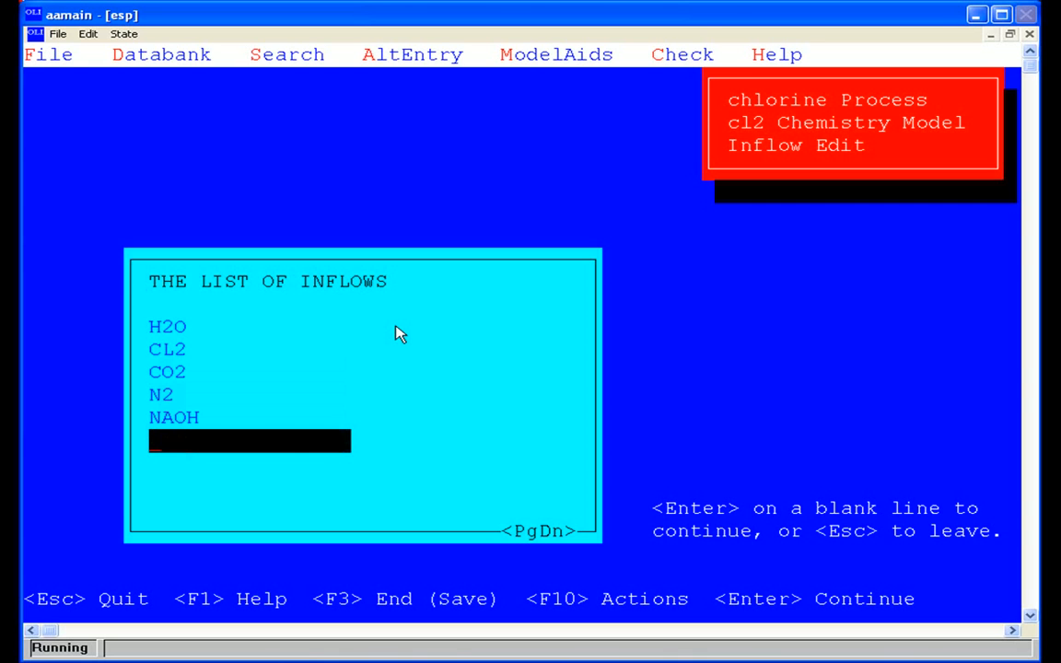
key(Return)
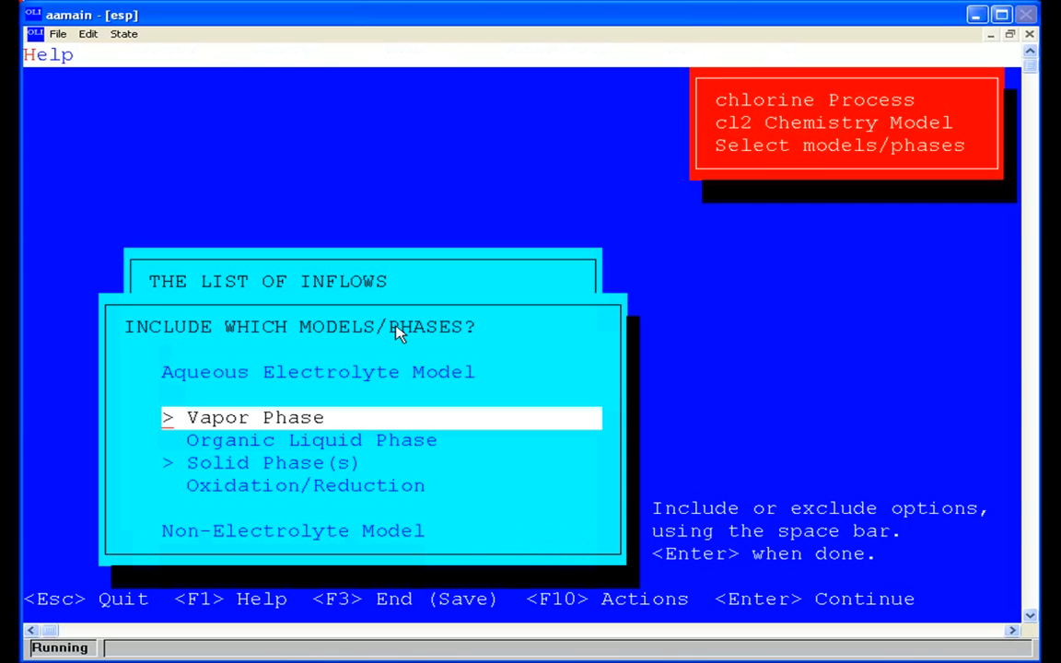
Review the phase and oxidation/reduction options that can be included in the aqueous electrolyte model.
key(Down)
key(Down)
key(Down)
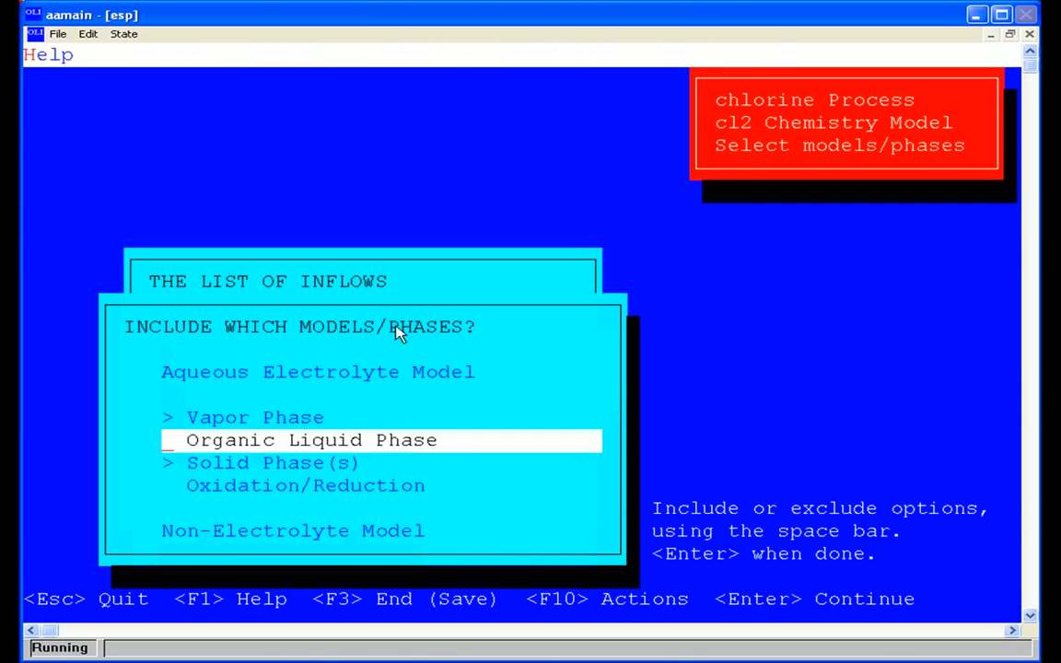
key(Up)
key(Up)
key(Up)
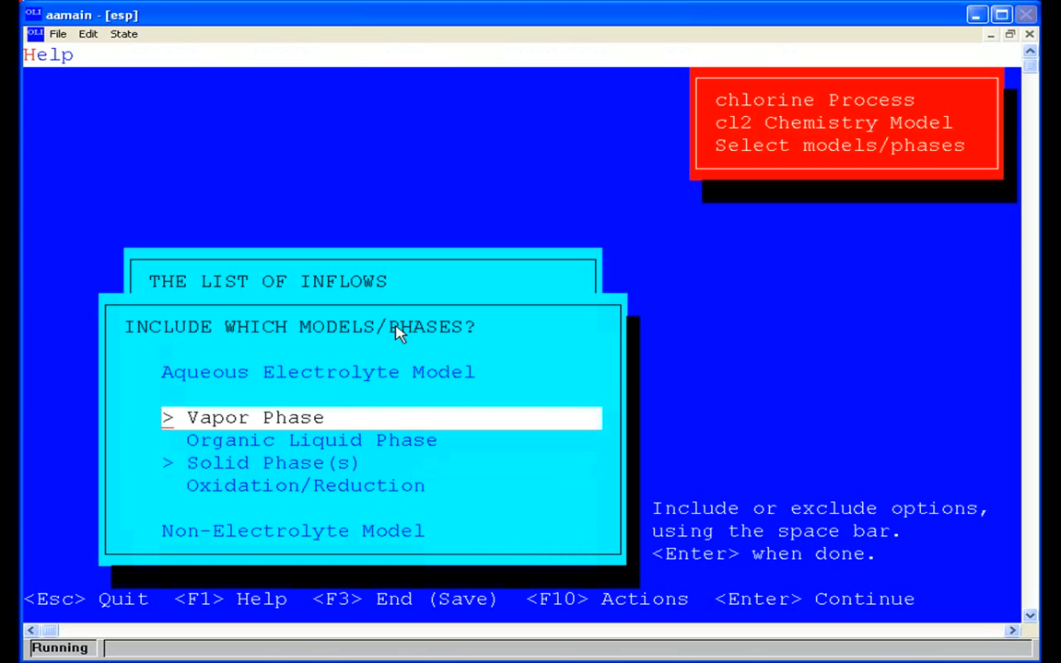
key(Down)
key(Down)
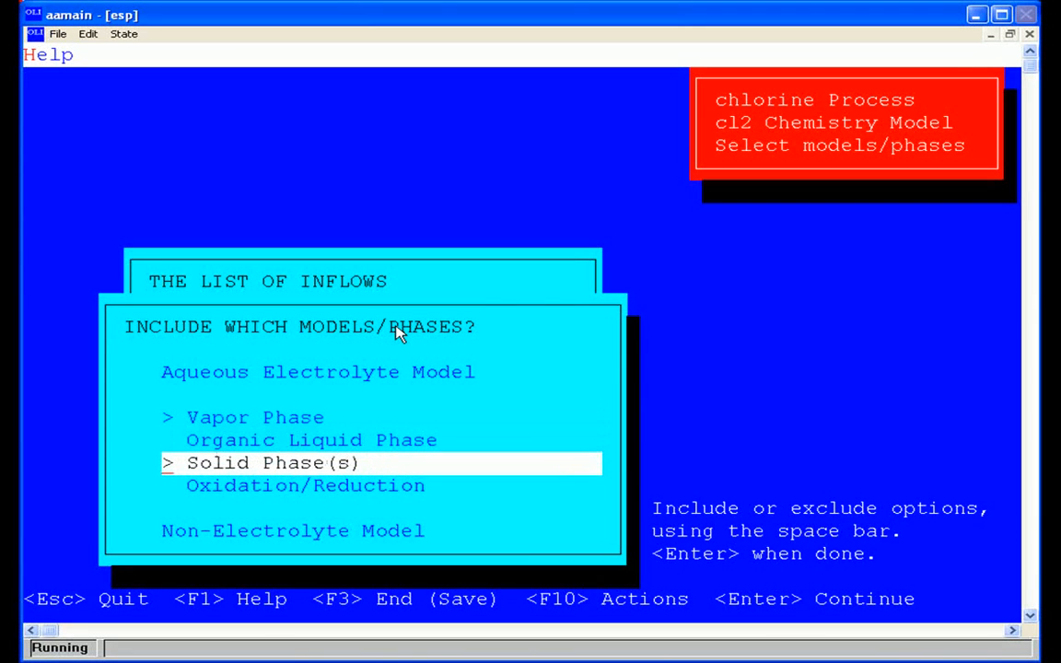
key(Up)
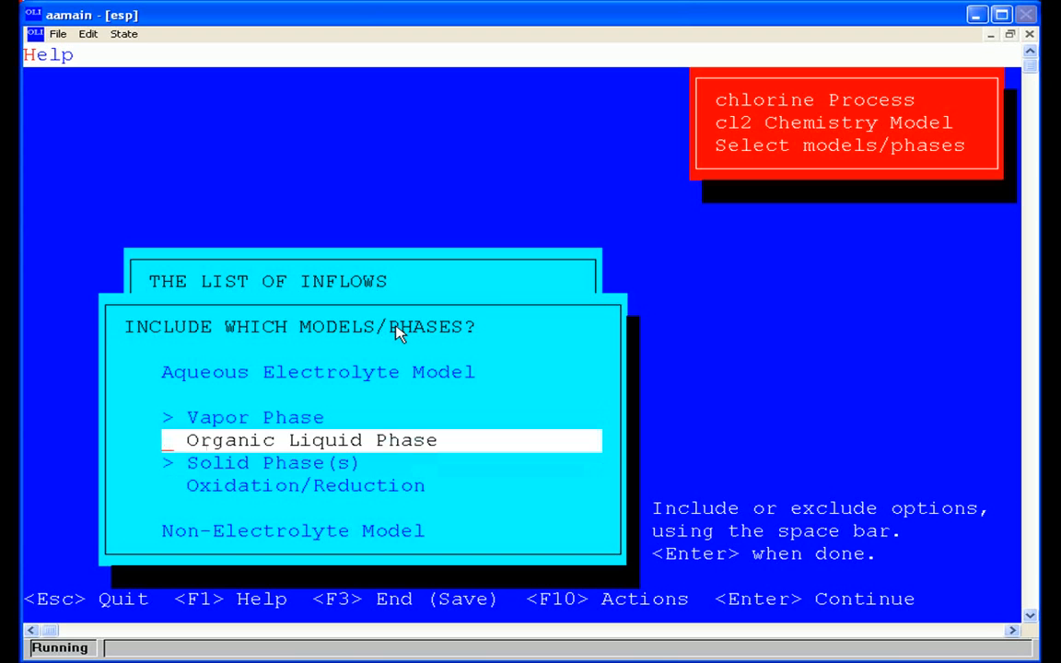
key(Down)
key(Down)
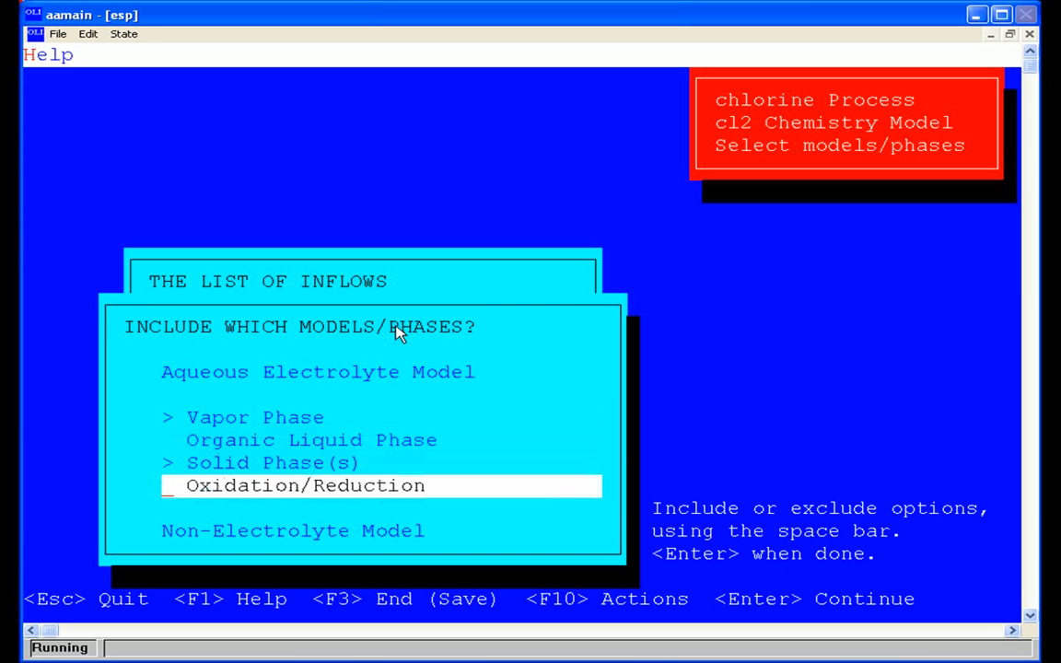
key(Up)
key(Up)
key(Up)
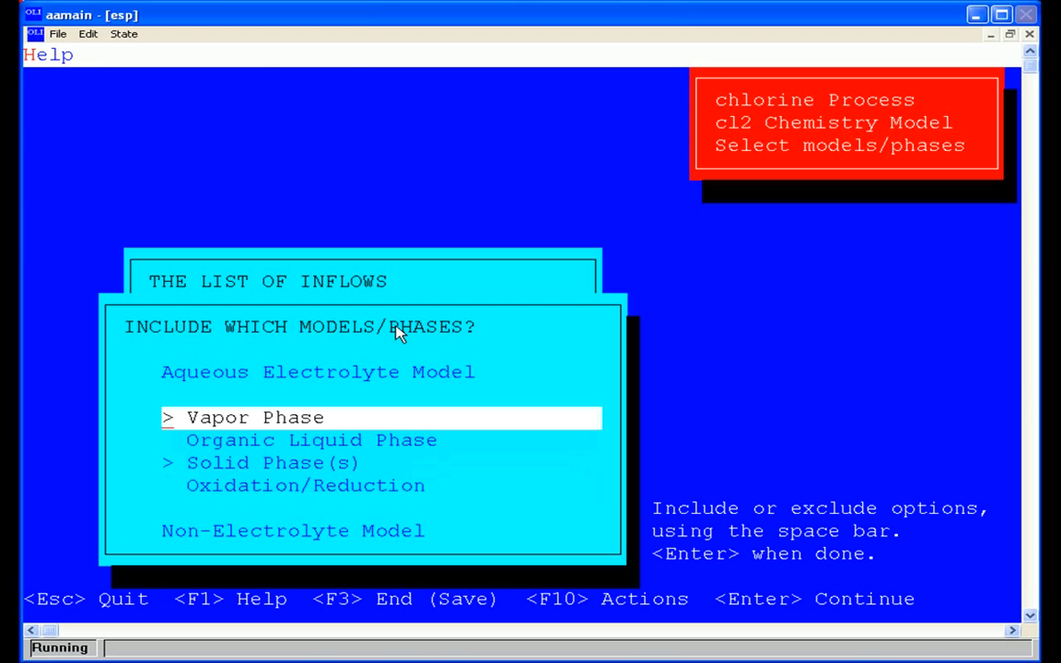
Accept the Vapor Phase and Solid Phase(s) selection and generate the model definition file.
key(Return)
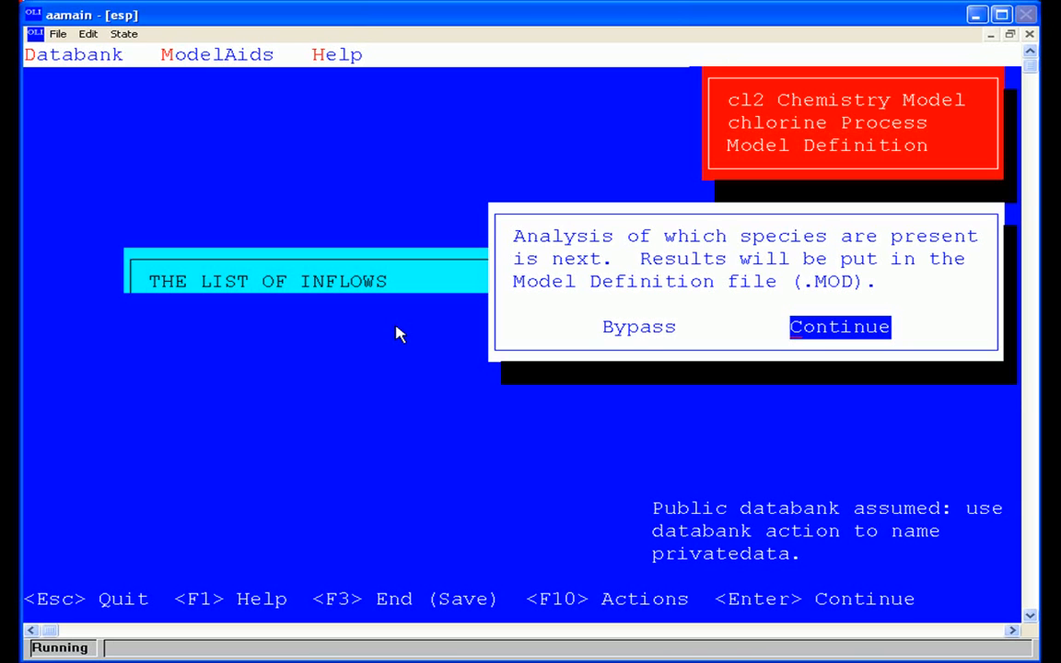
key(Return)
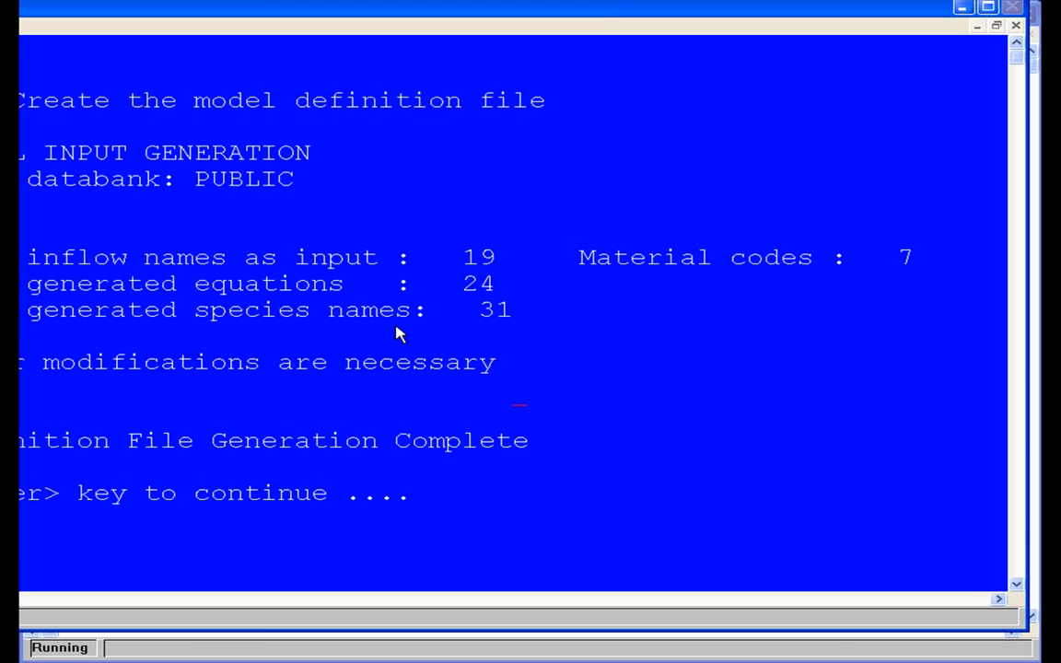
key(Return)
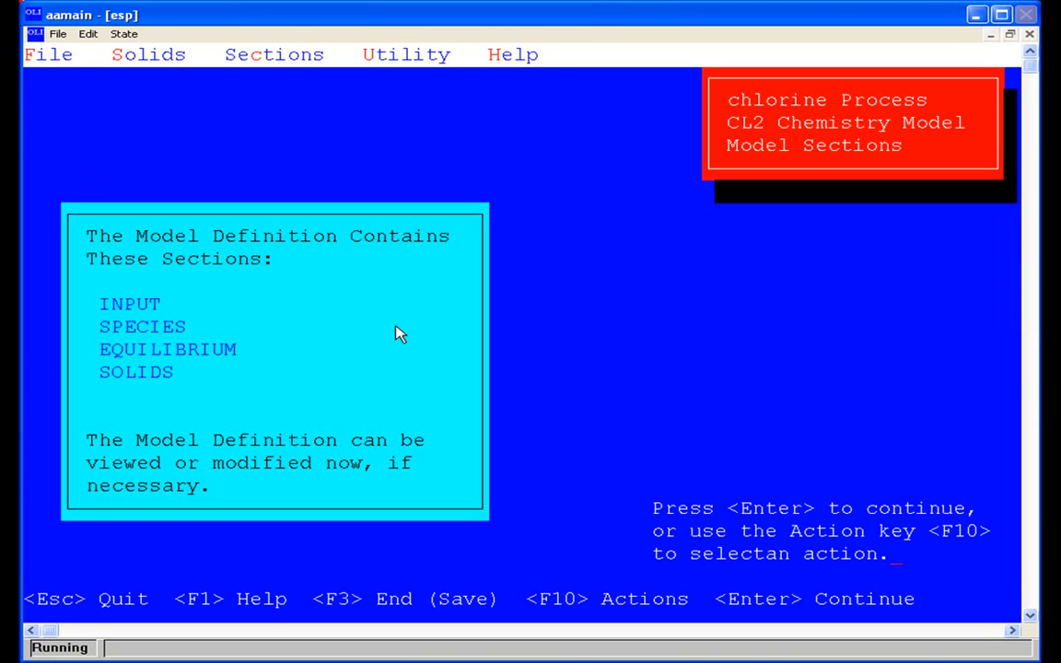
Look through the solids selection options and the sections that can be added to the model definition.
click(145, 59)
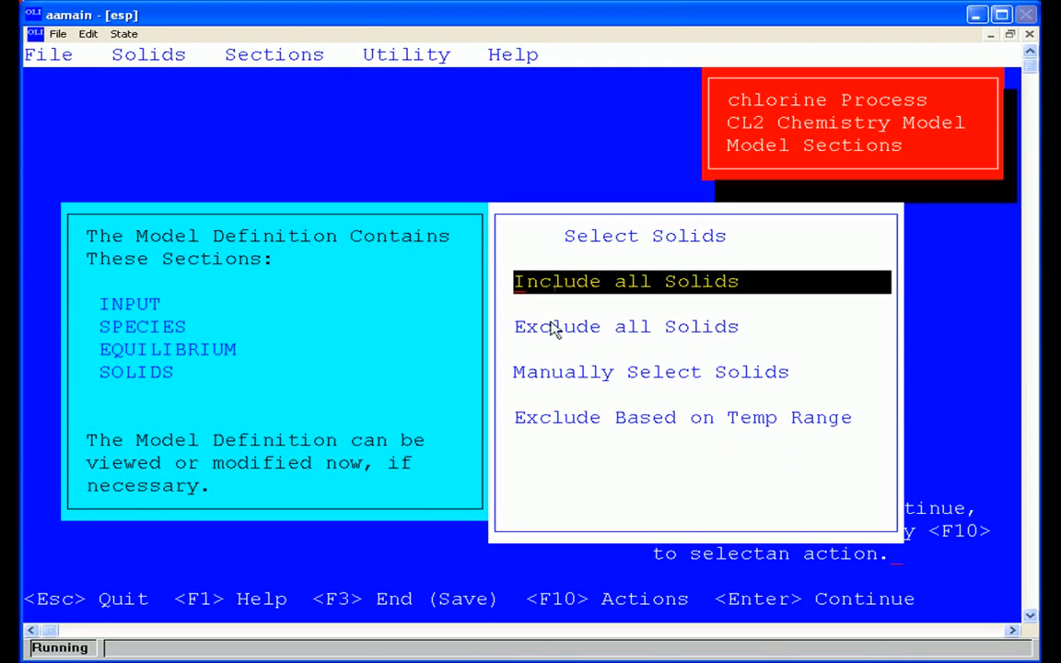
click(586, 417)
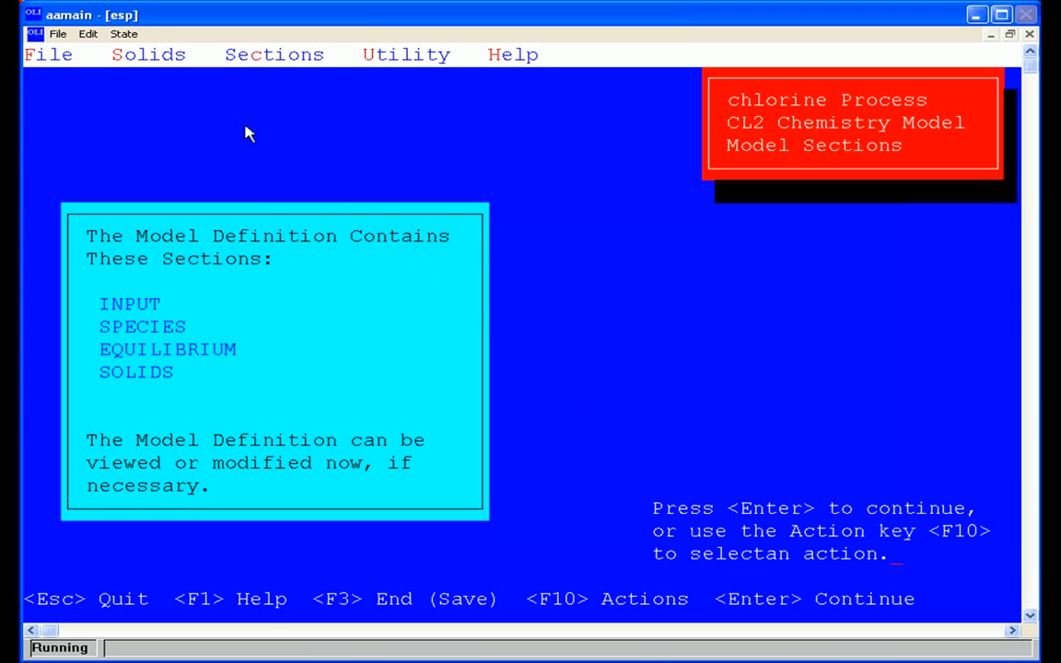
click(277, 57)
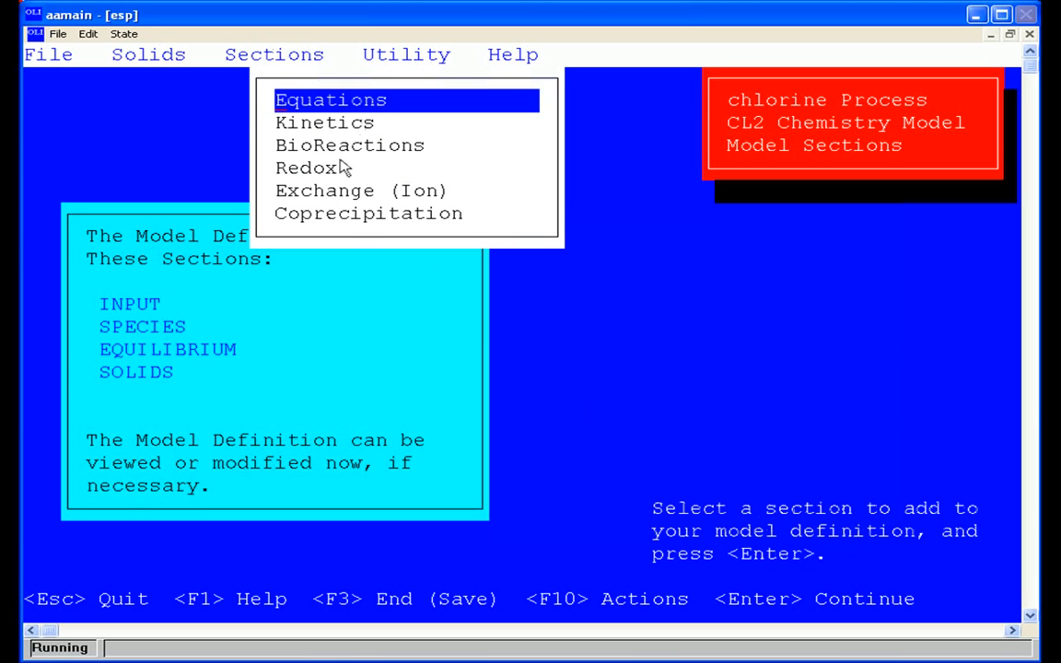
key(Escape)
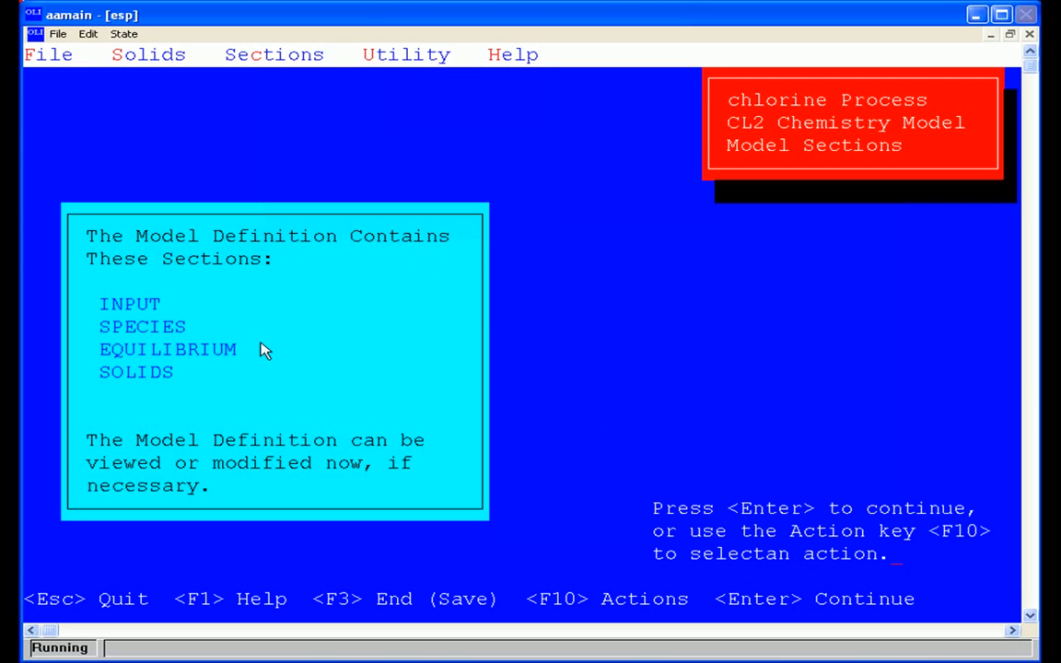
Generate the remaining chemistry model files from the model definition.
key(Return)
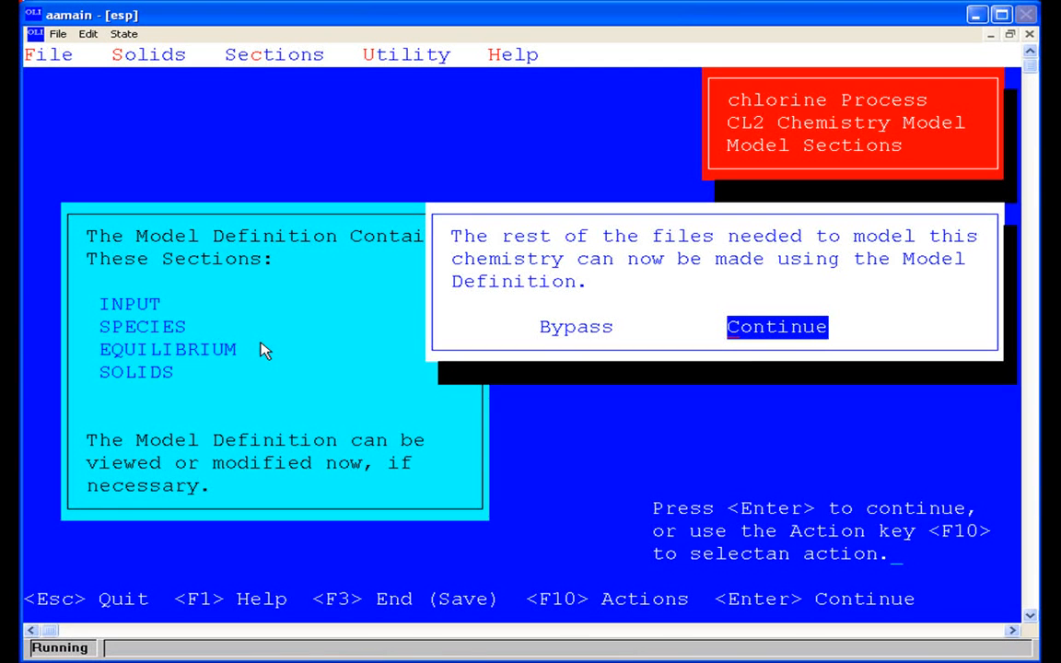
key(Return)
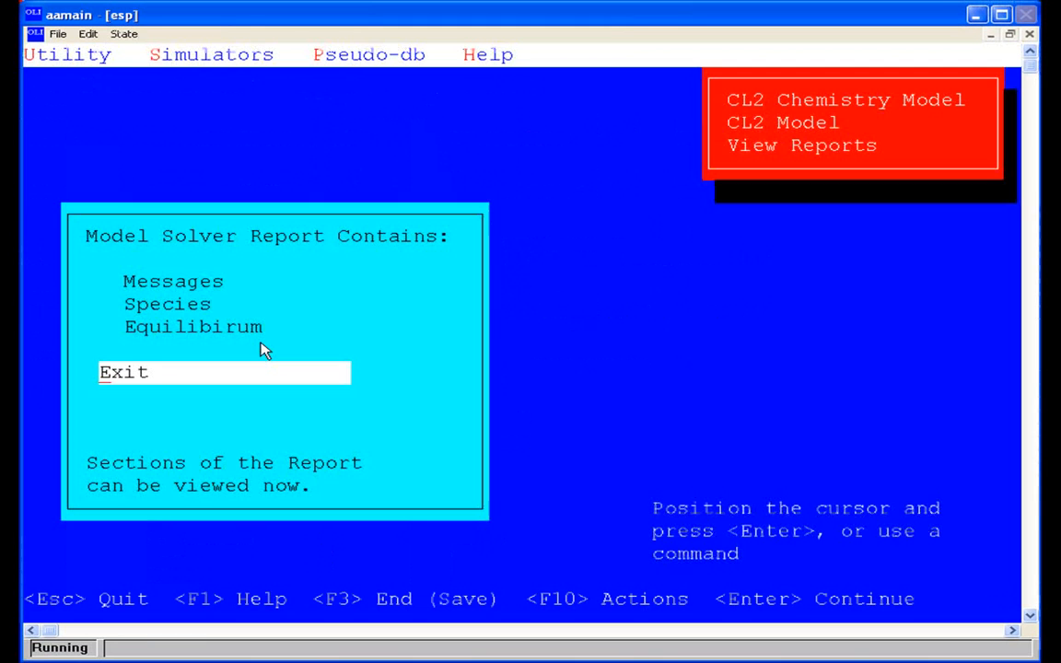
View the error and warning messages in the Model Solver report and exit the report.
key(Up)
key(Up)
key(Up)
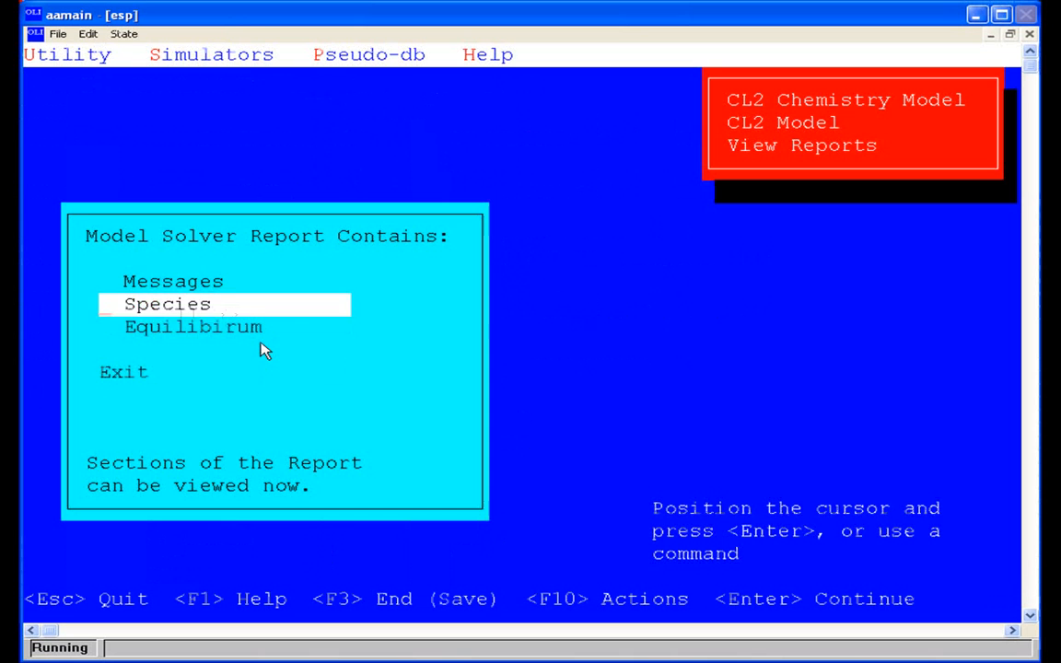
key(Return)
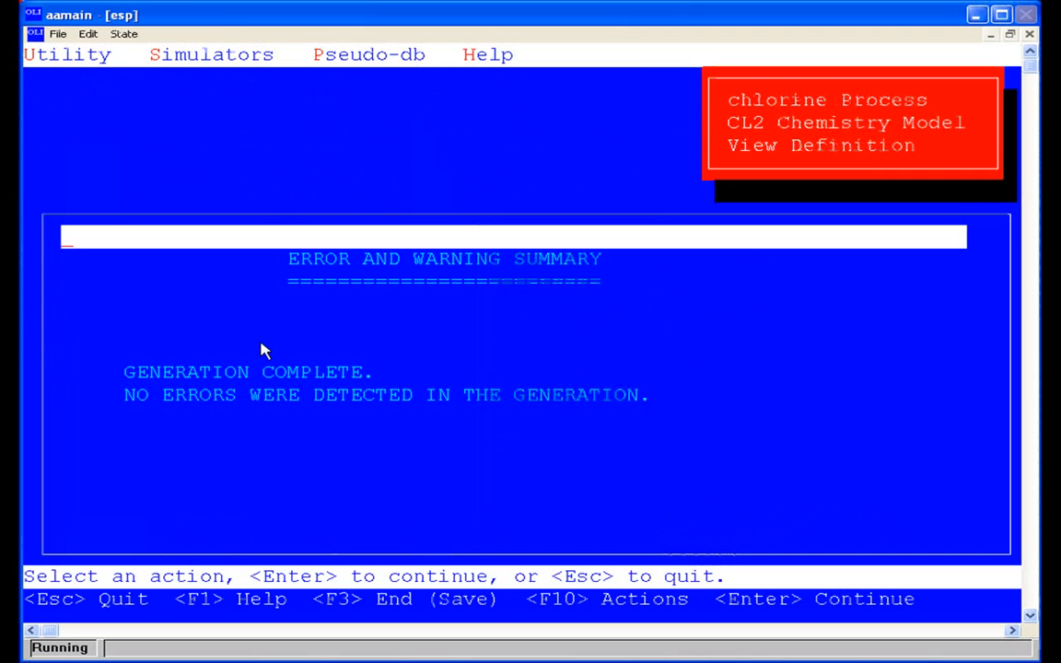
key(Return)
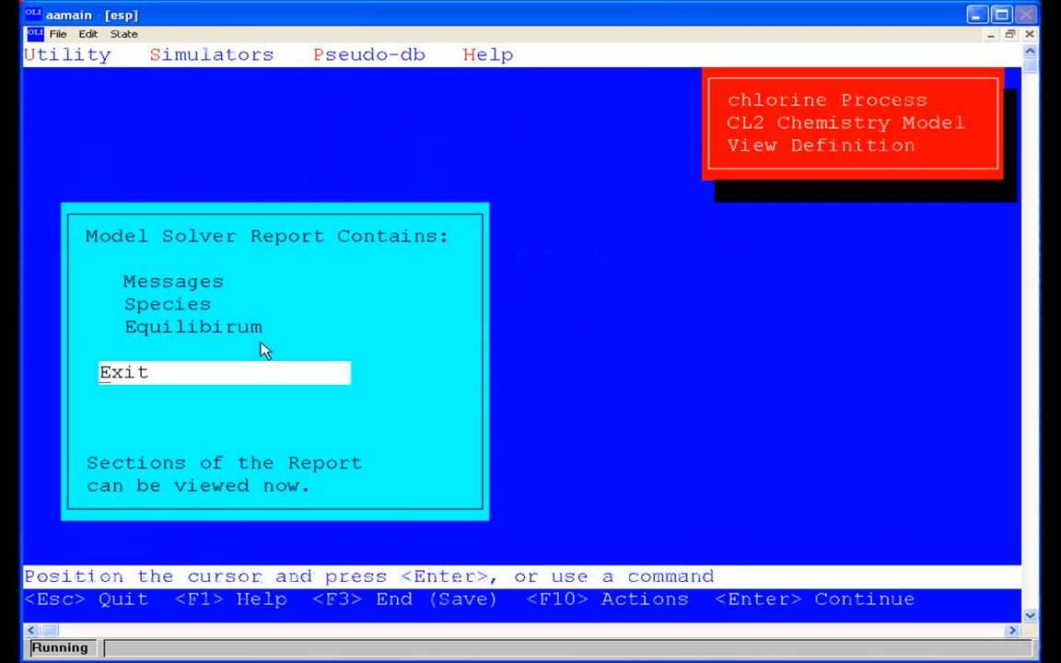
key(Return)
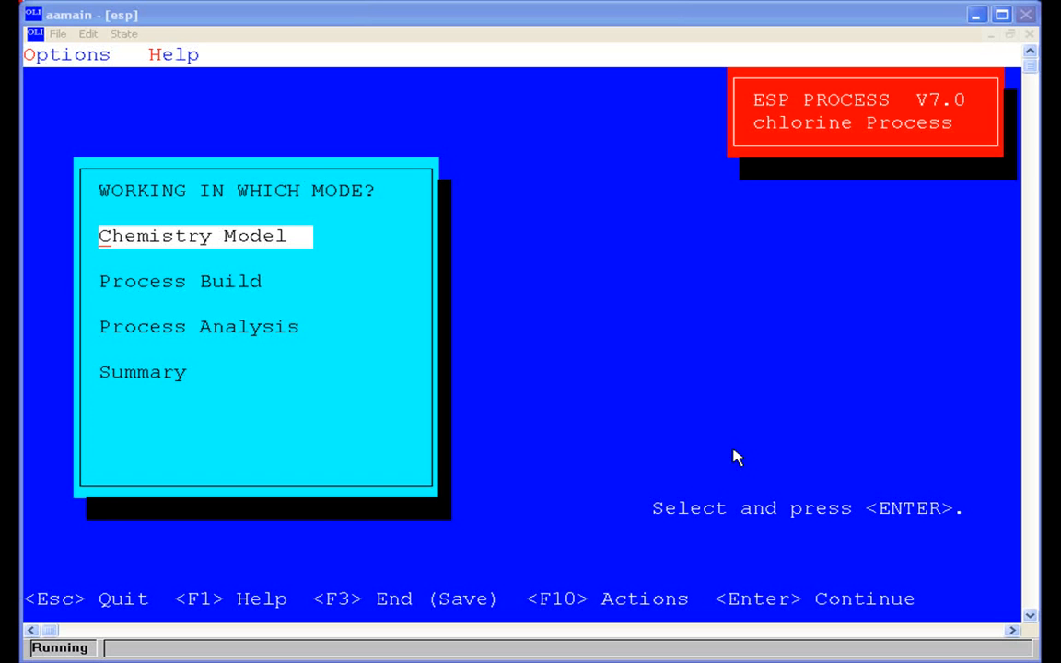
Switch to Process Build and add a standard column Absorber from the Multi-Stage Blocks.
click(249, 291)
click(249, 291)
click(249, 290)
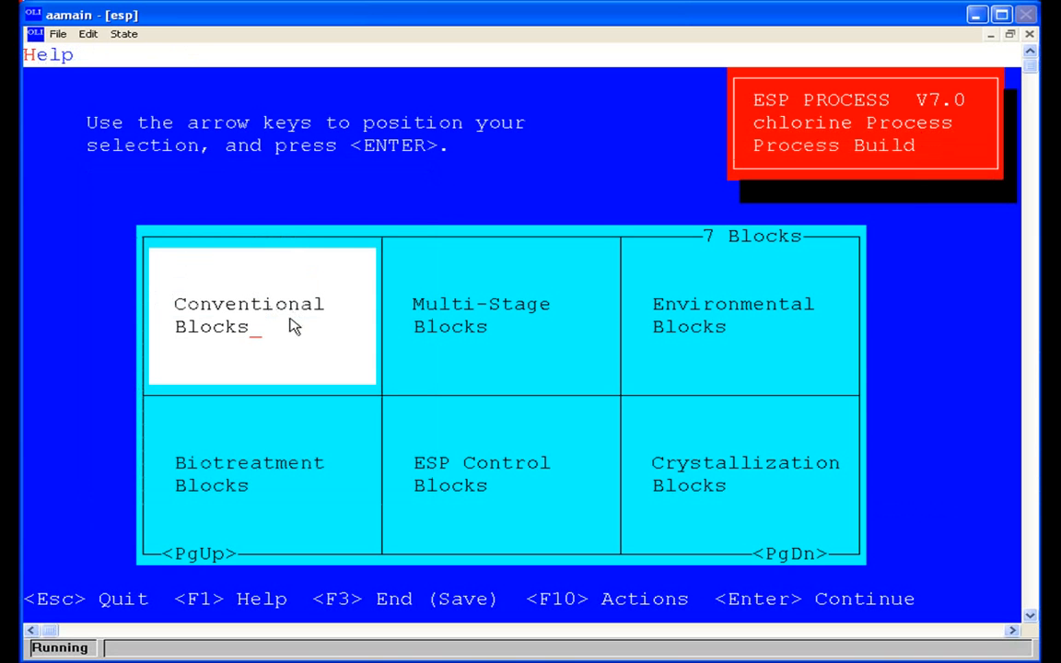
click(502, 339)
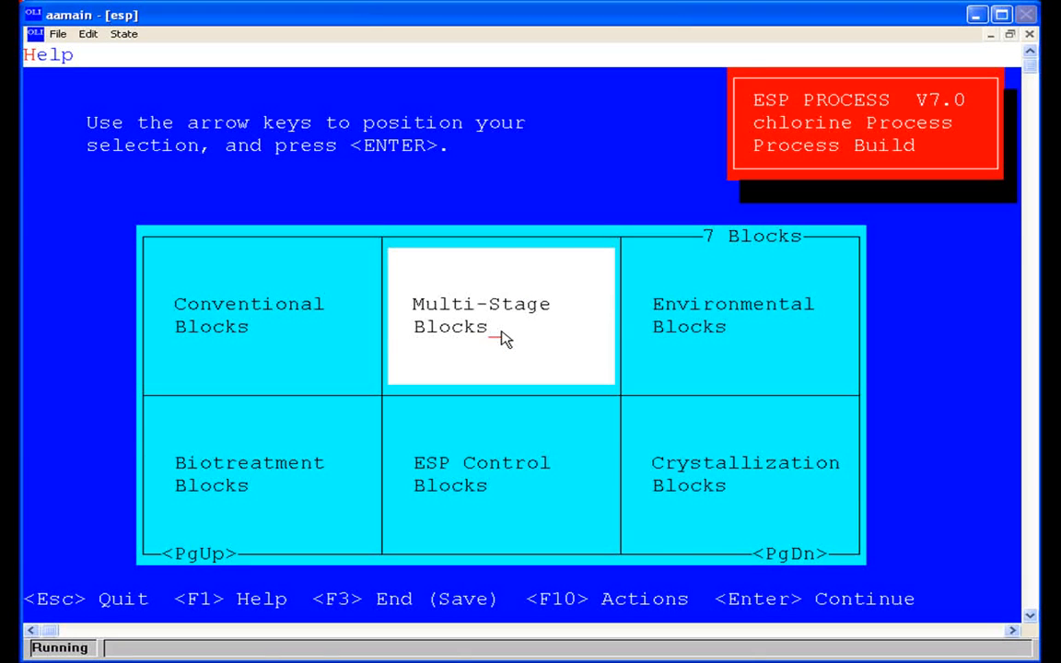
click(502, 339)
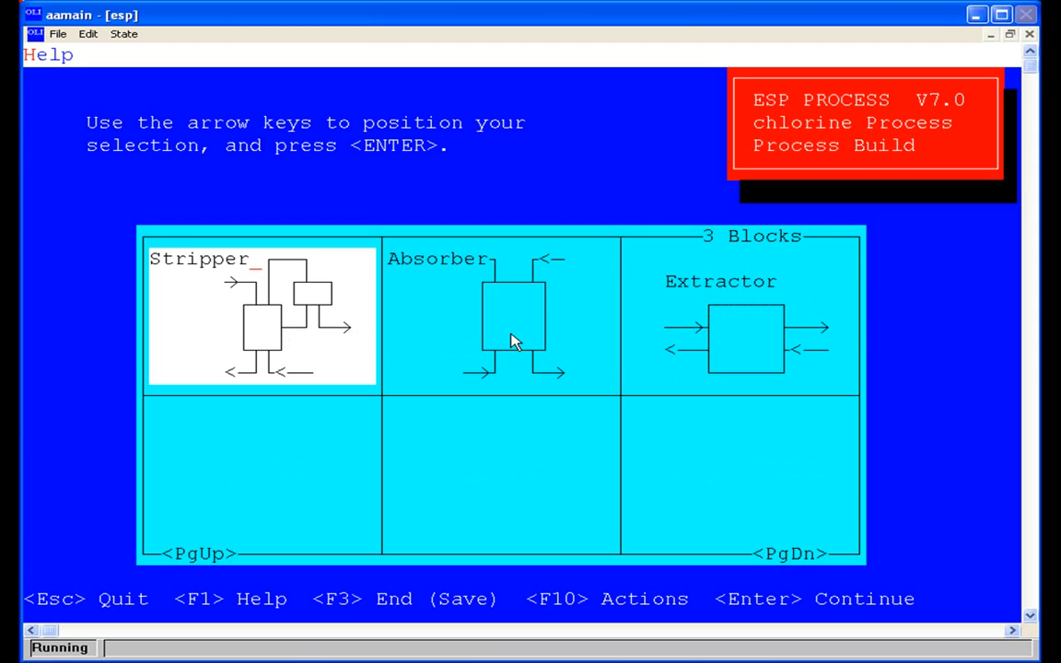
key(Right)
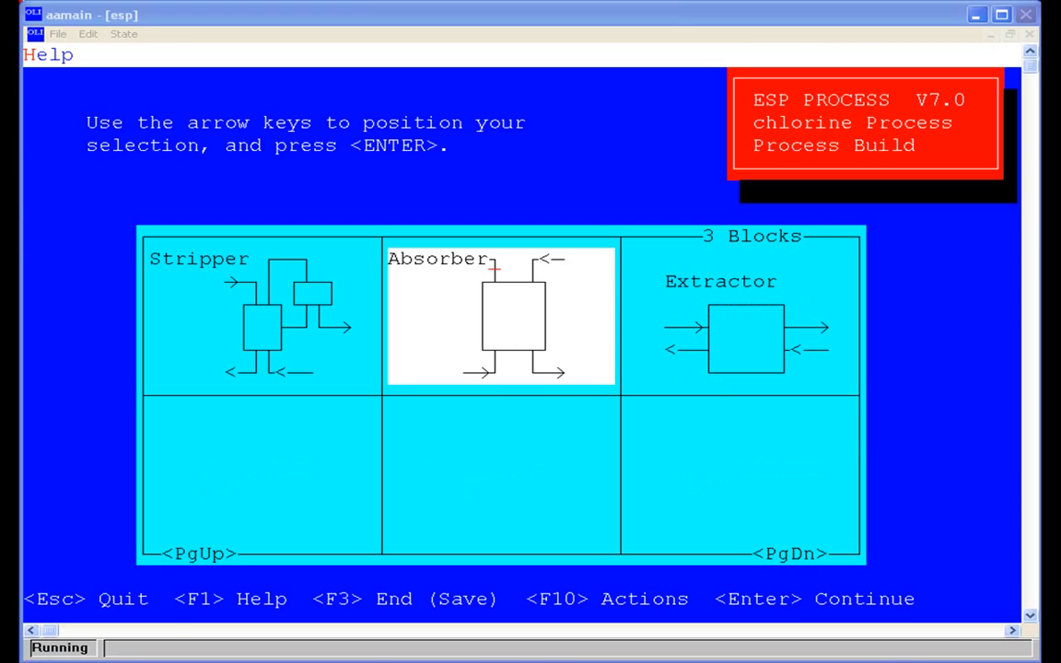
key(Return)
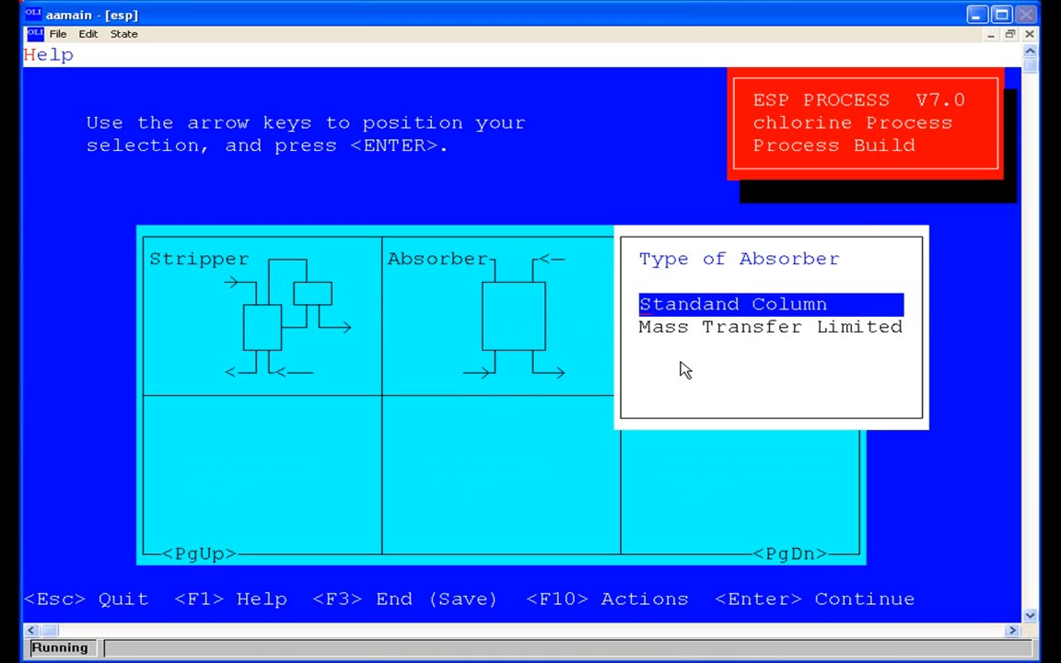
click(791, 311)
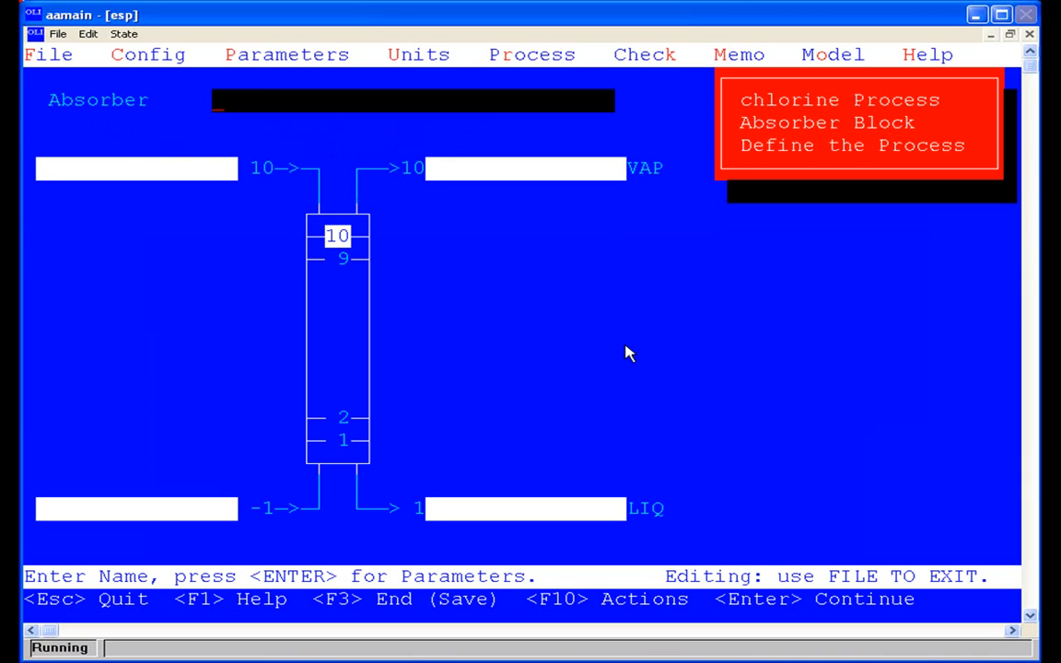
Name the absorber block "Emergency Chlrine Scrubber" and set its number of stages to 3.
text(Emergency Chlrin)
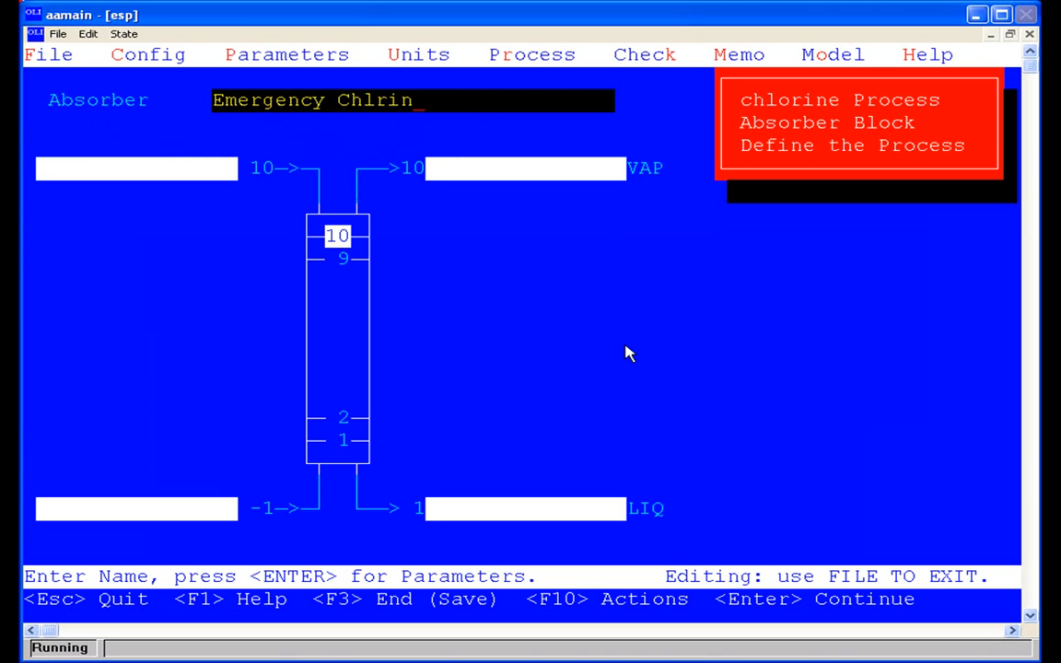
text(e Scrubber)
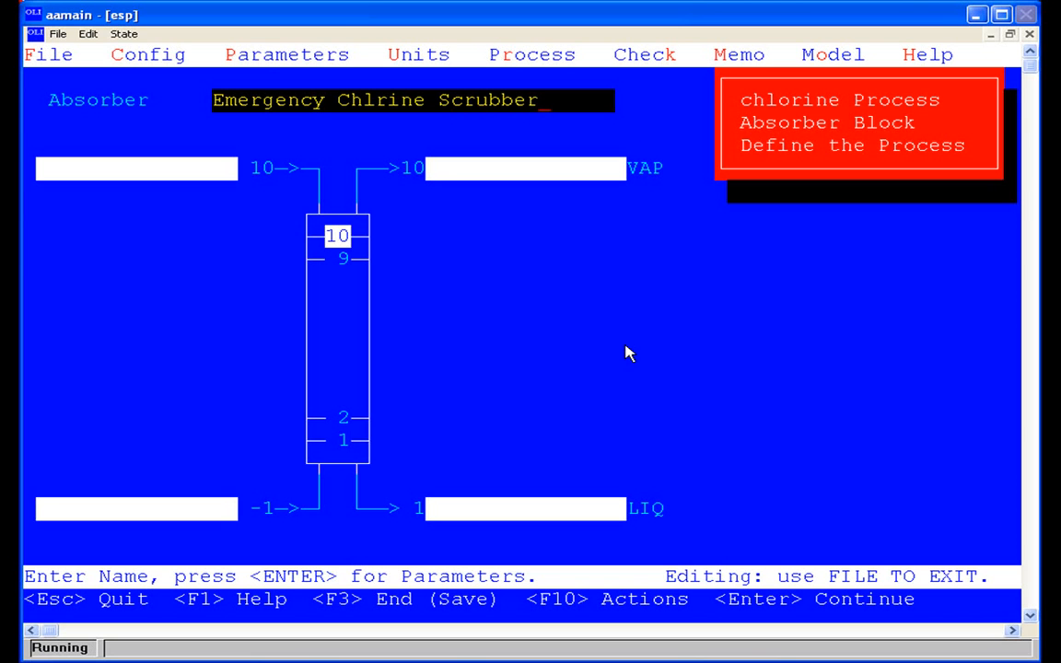
click(347, 247)
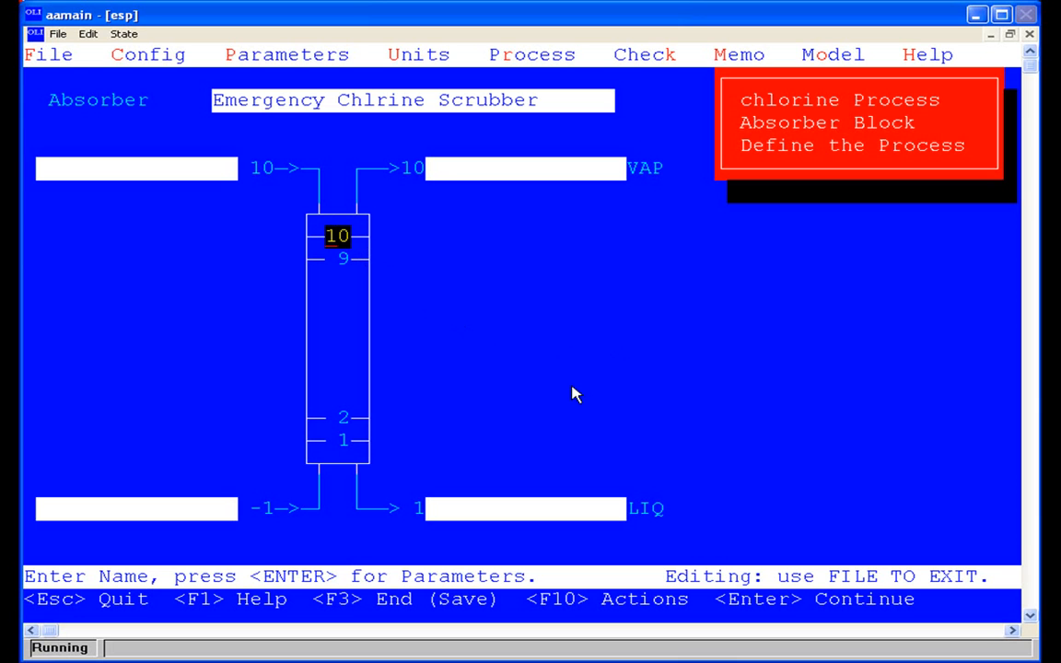
key(Delete)
text(3)
key(Return)
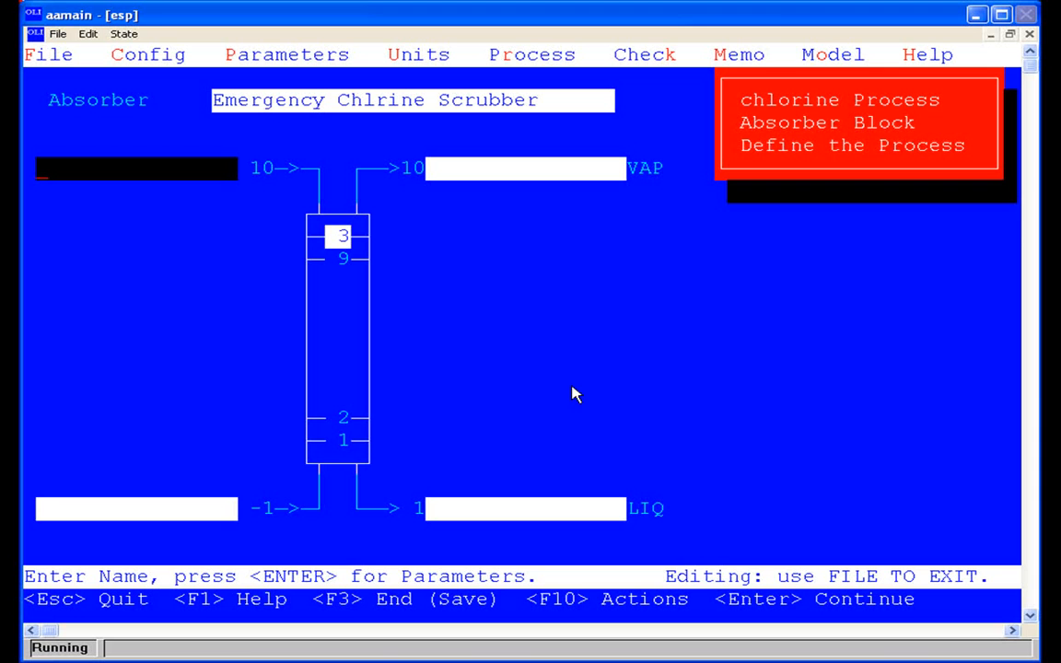
Name the absorber's upper inlet stream Caustic and set its total quantity unit to GRAM.
text(Caustic)
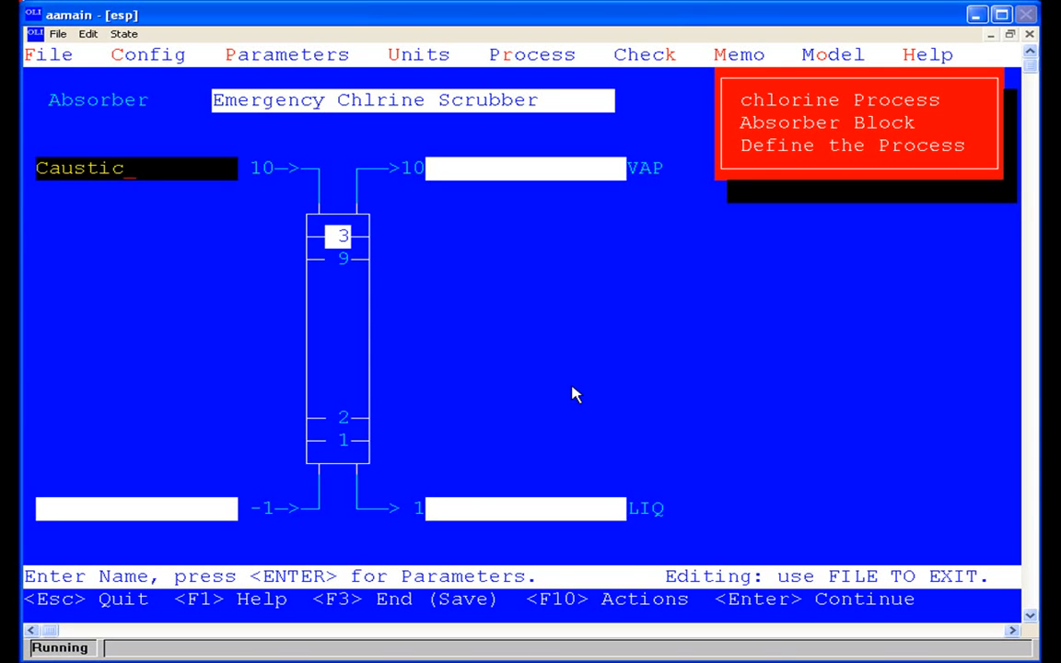
key(Return)
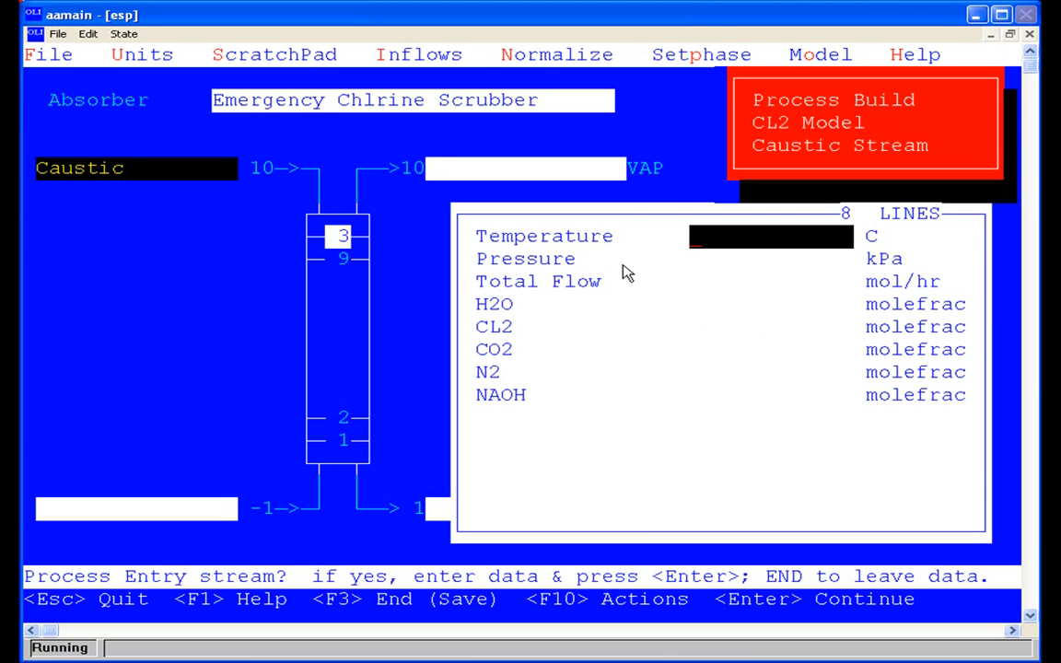
click(157, 57)
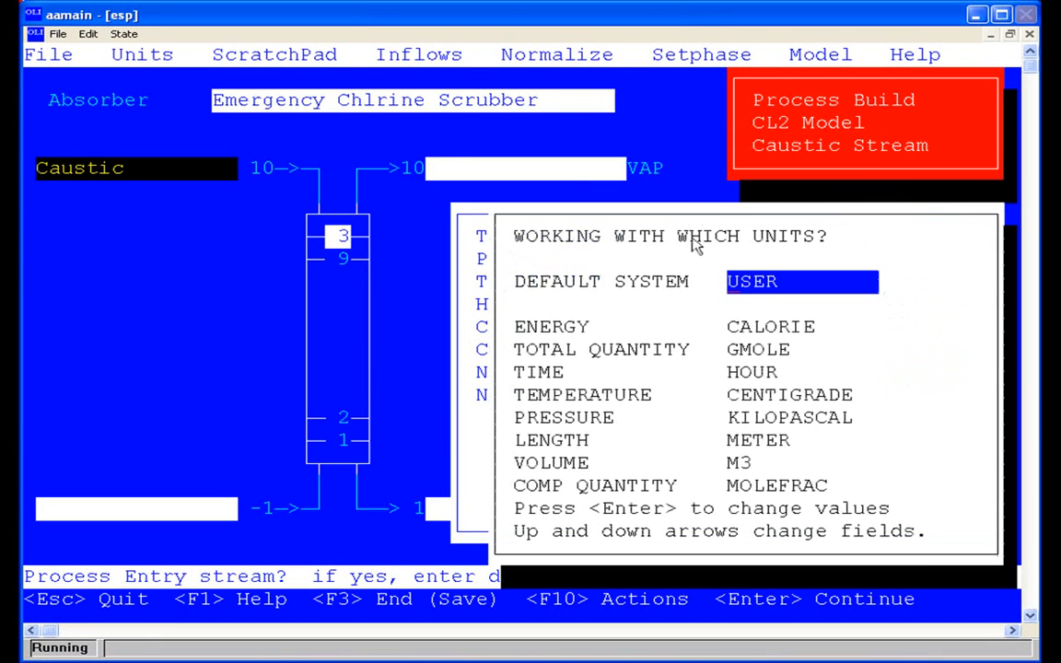
click(772, 355)
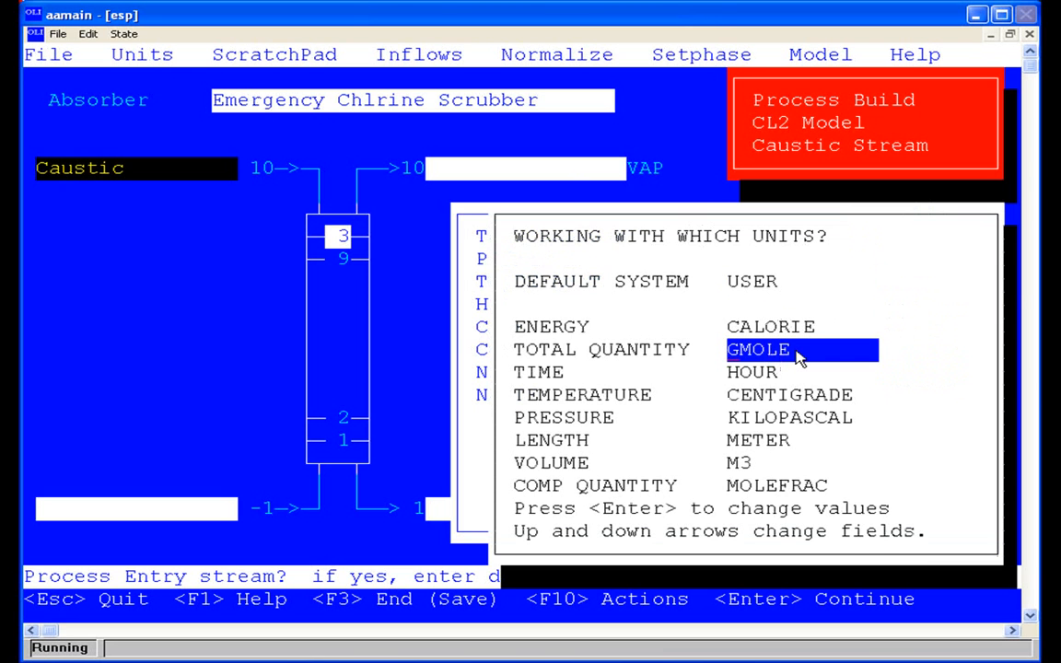
click(800, 358)
click(908, 357)
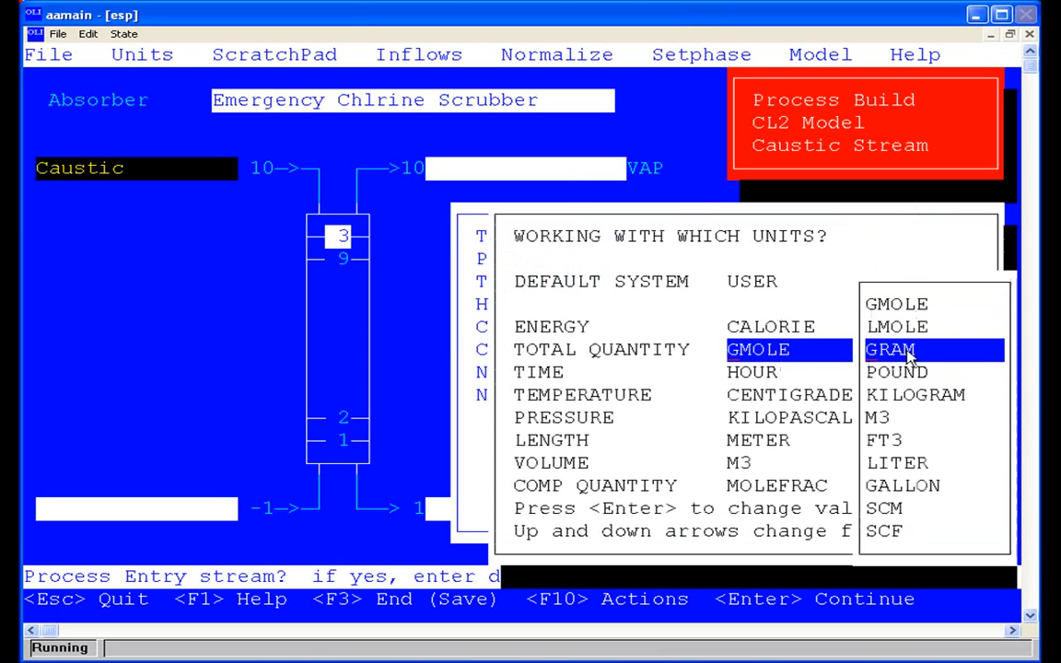
click(909, 357)
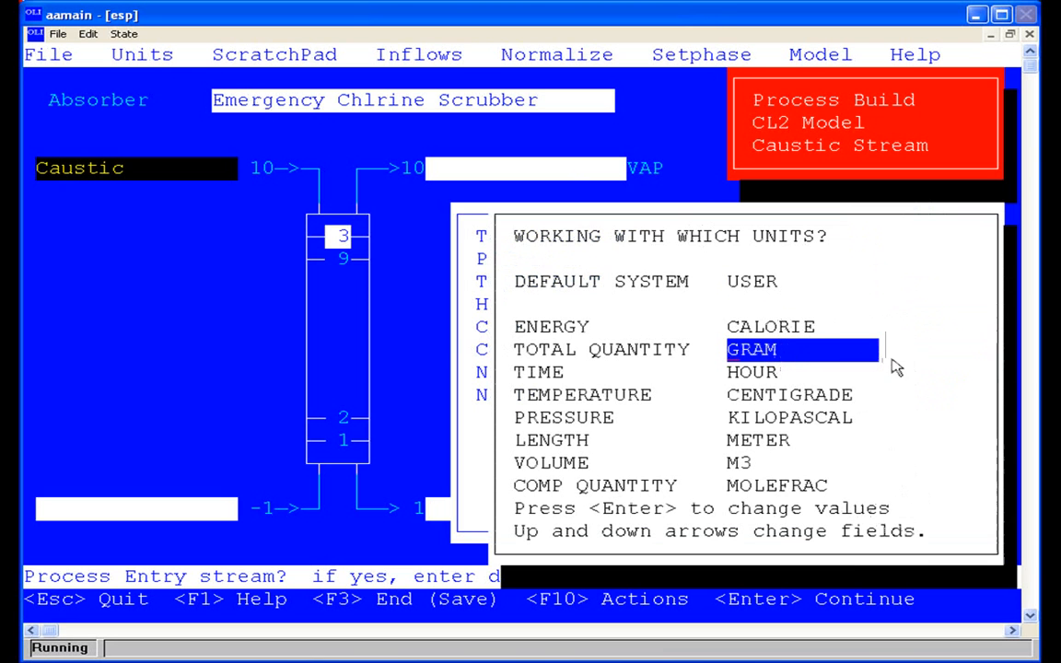
Set the component quantity unit to GRAM and the pressure unit to ATMOSPHERE, and accept the Caustic stream's units.
click(792, 489)
click(792, 489)
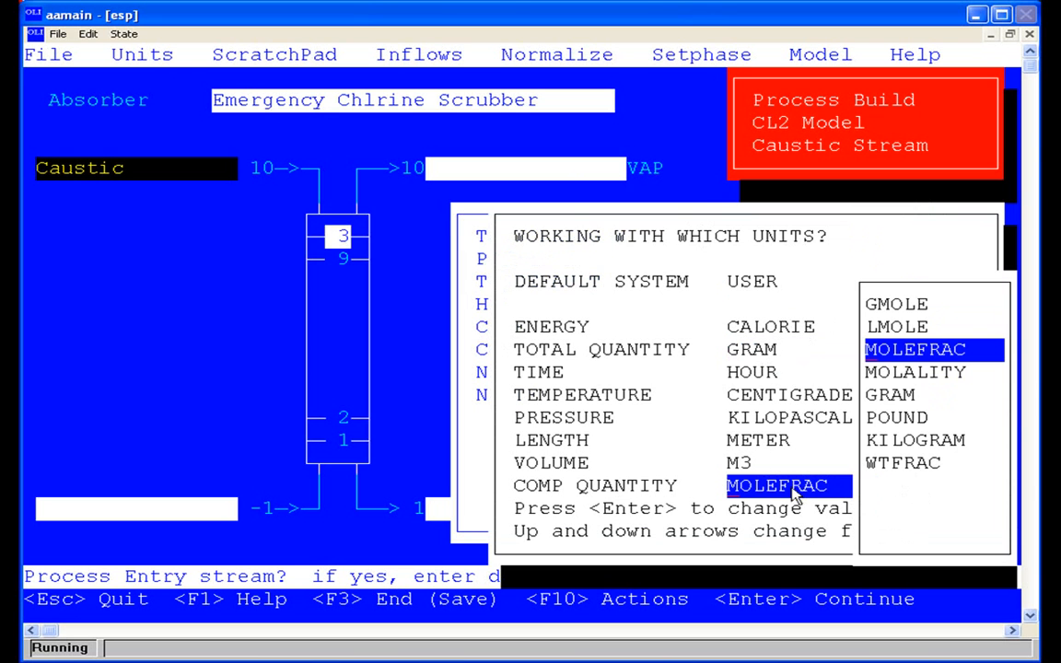
click(896, 403)
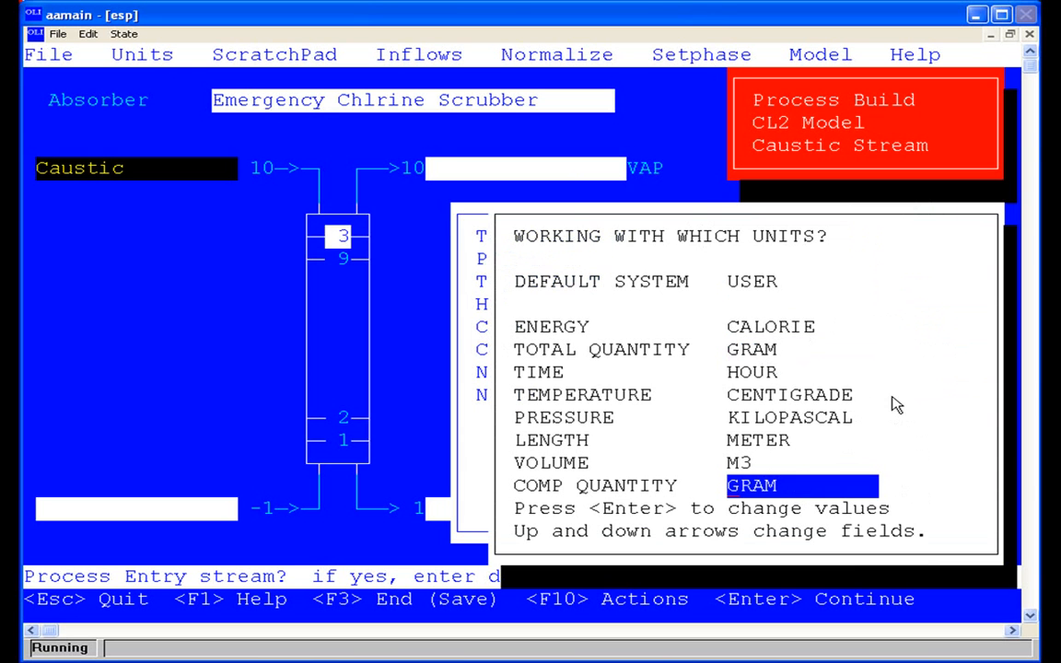
click(820, 419)
click(820, 420)
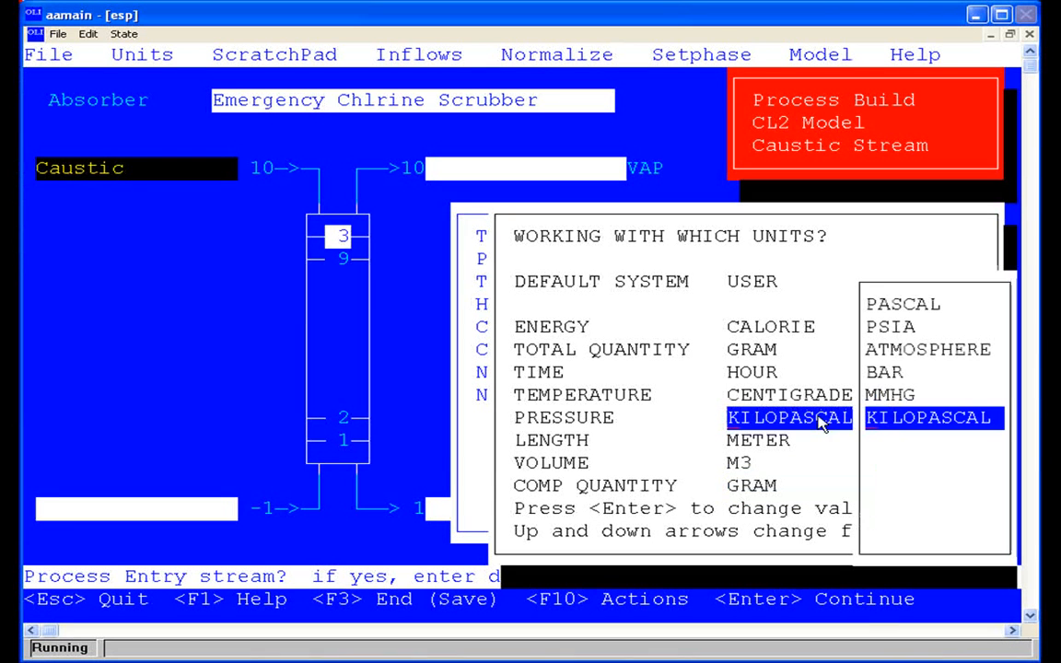
click(903, 350)
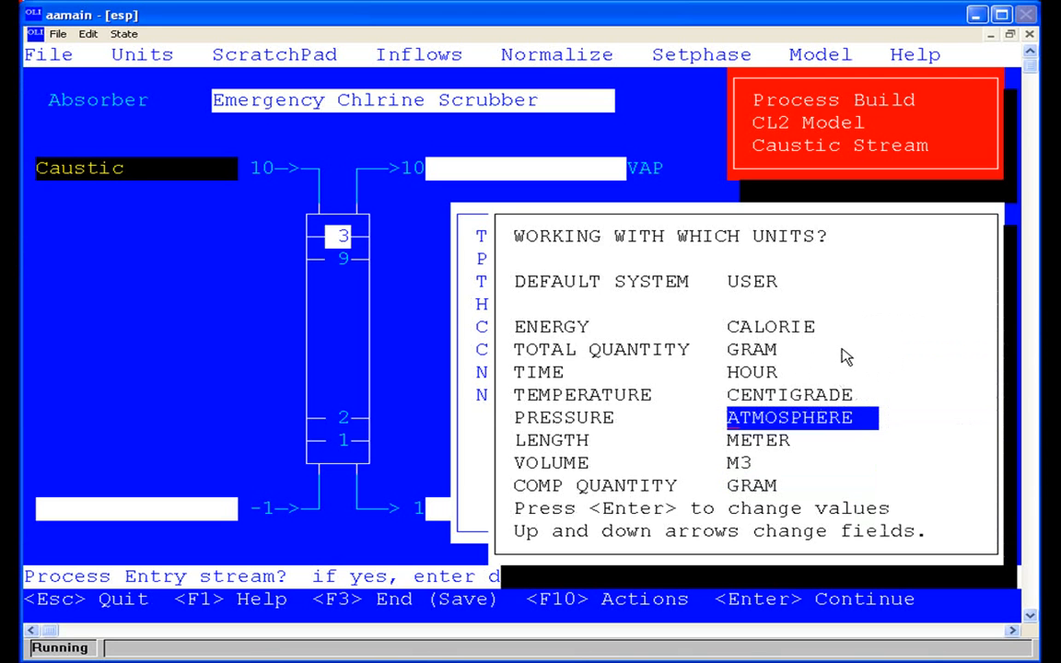
key(Return)
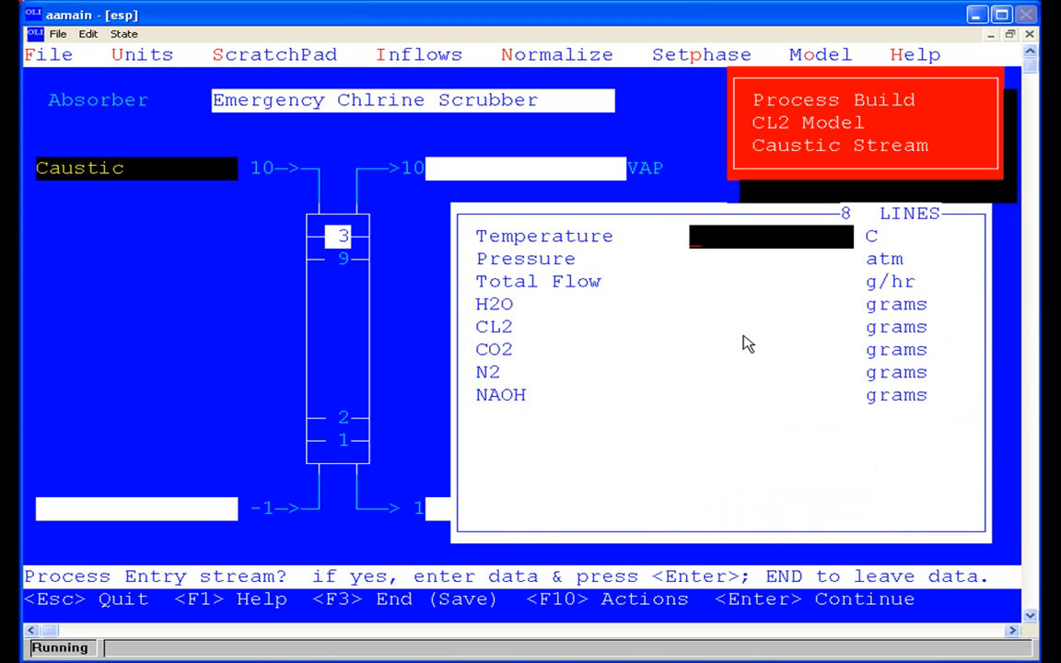
Set the Caustic stream to 25 C and 1 atm with a total flow of 1000 g/hr.
text(25)
key(Return)
text(1)
key(Return)
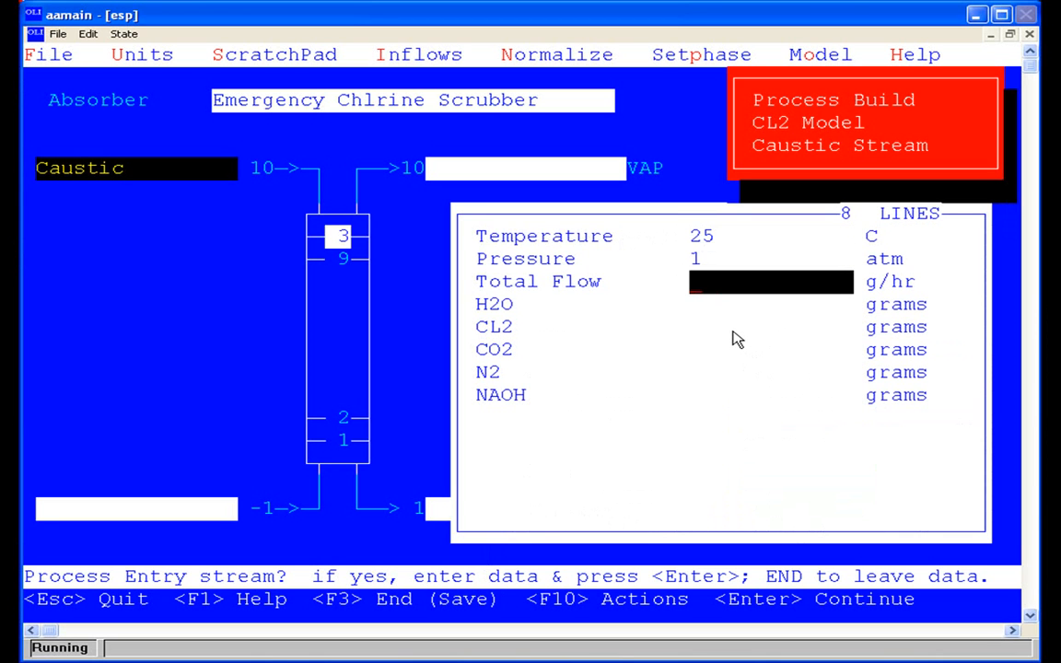
text(1000)
key(Return)
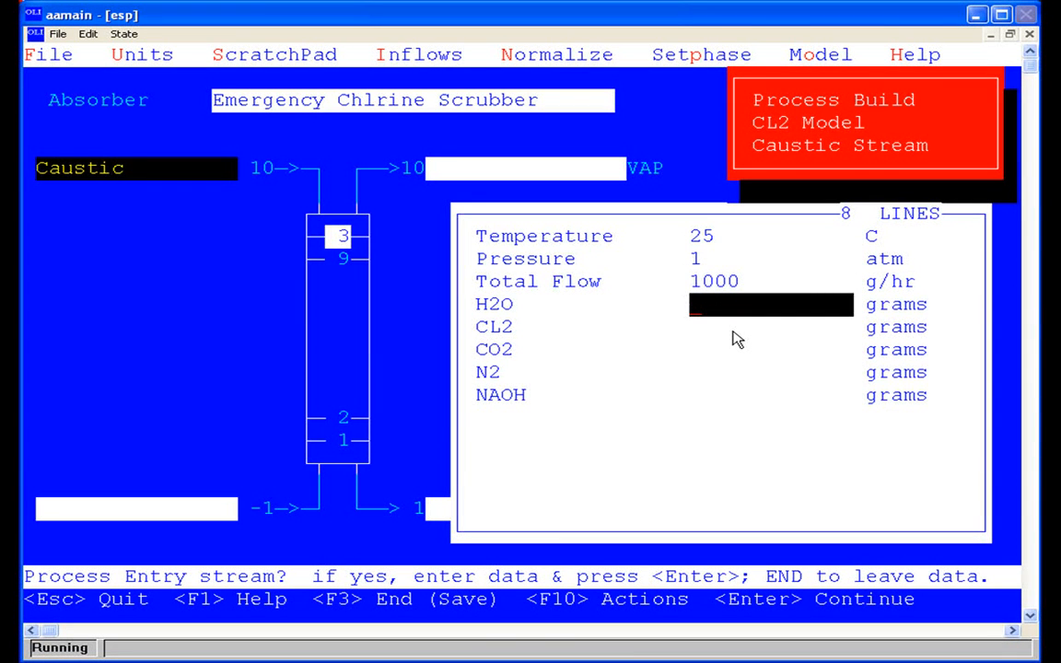
Enter 900 grams of H2O and 100 grams of NAOH for the Caustic stream and save its data.
text(900)
key(Return)
key(Return)
key(Return)
key(Return)
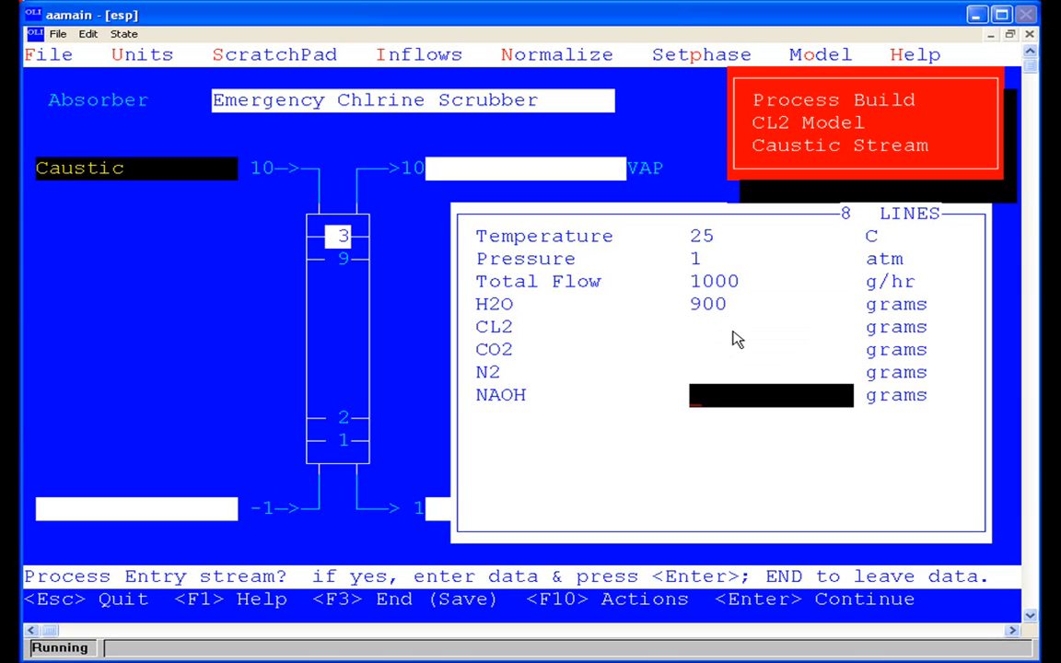
text(1000)
key(BackSpace)
key(F3)
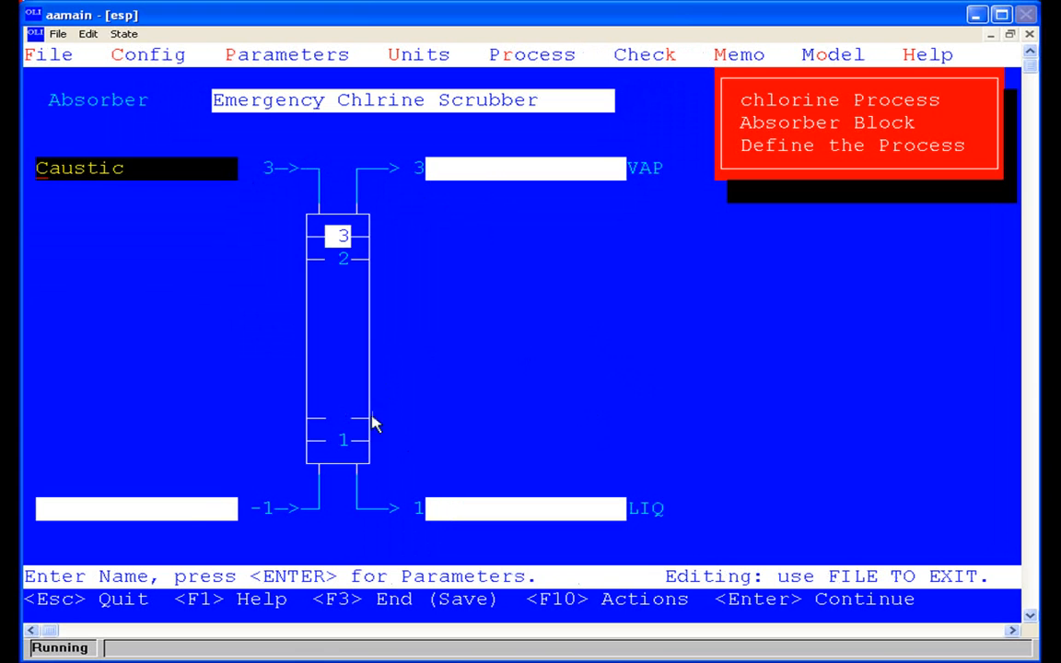
Name the absorber's lower inlet stream Waste Gas and open its stream data.
click(184, 518)
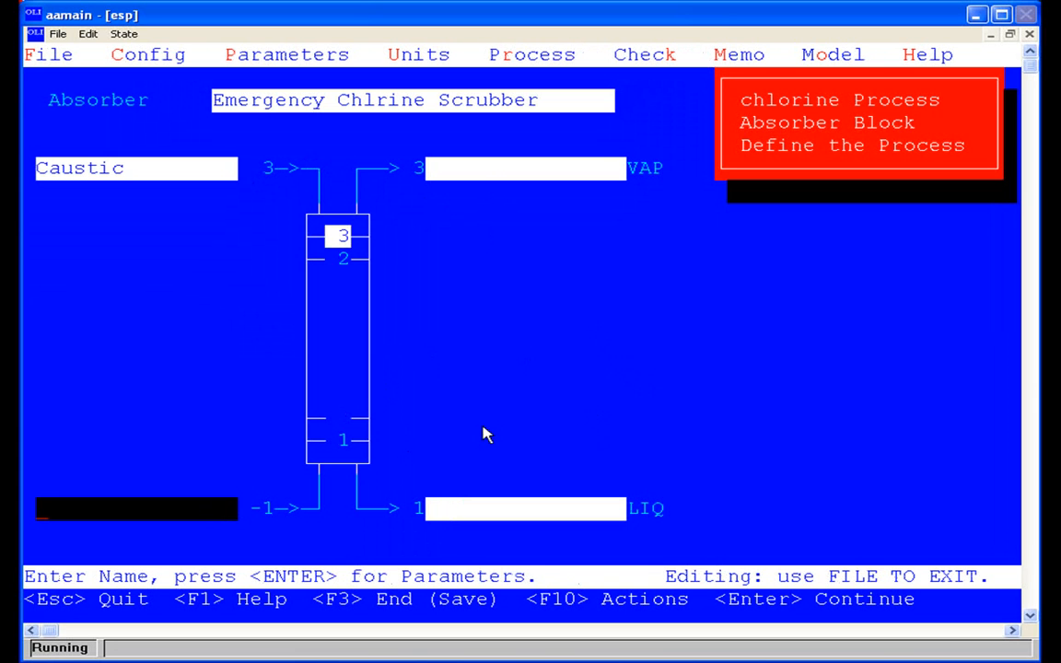
text(Waste Gas)
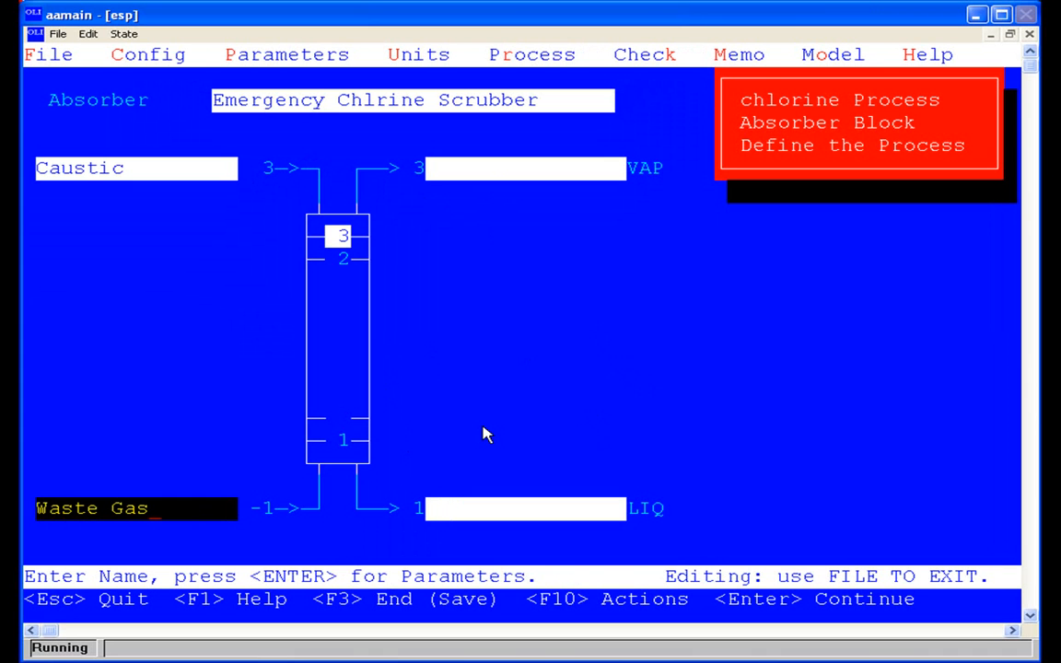
key(Return)
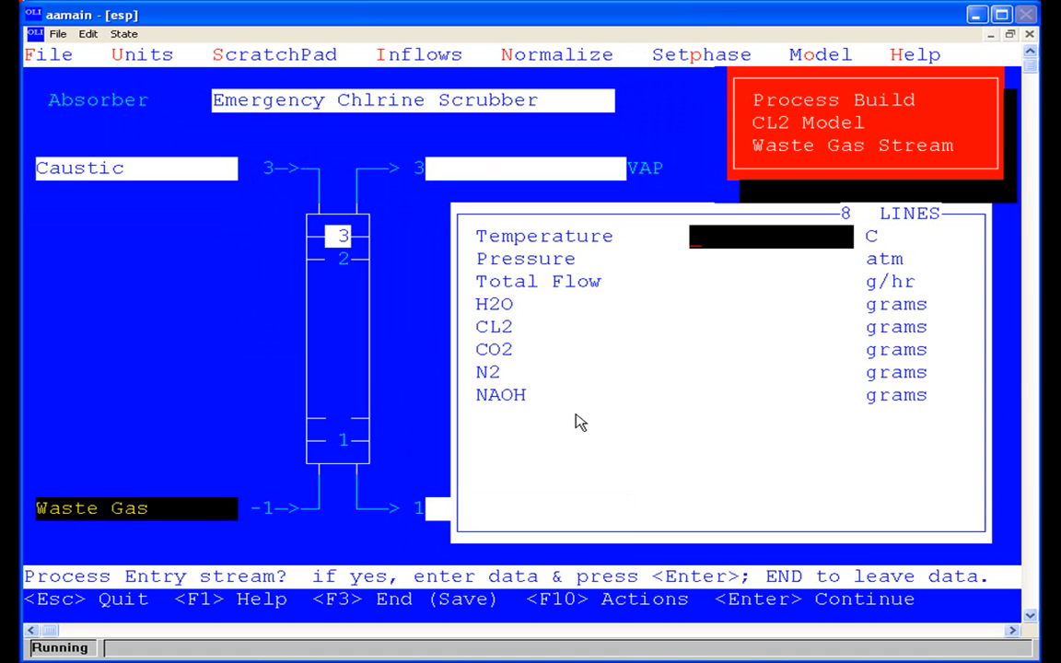
click(156, 54)
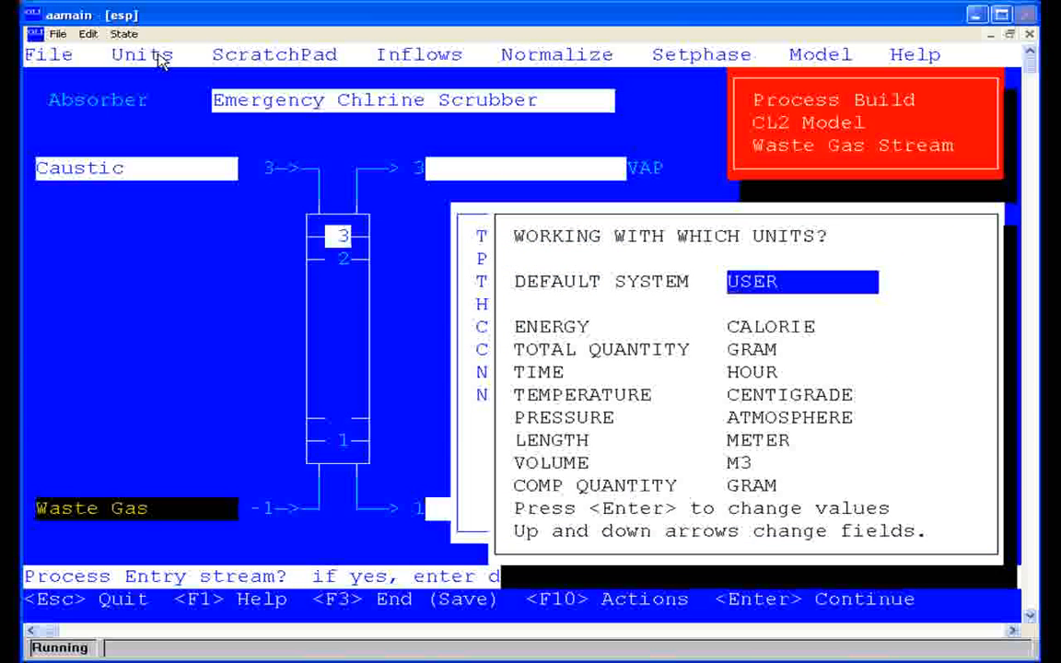
click(826, 291)
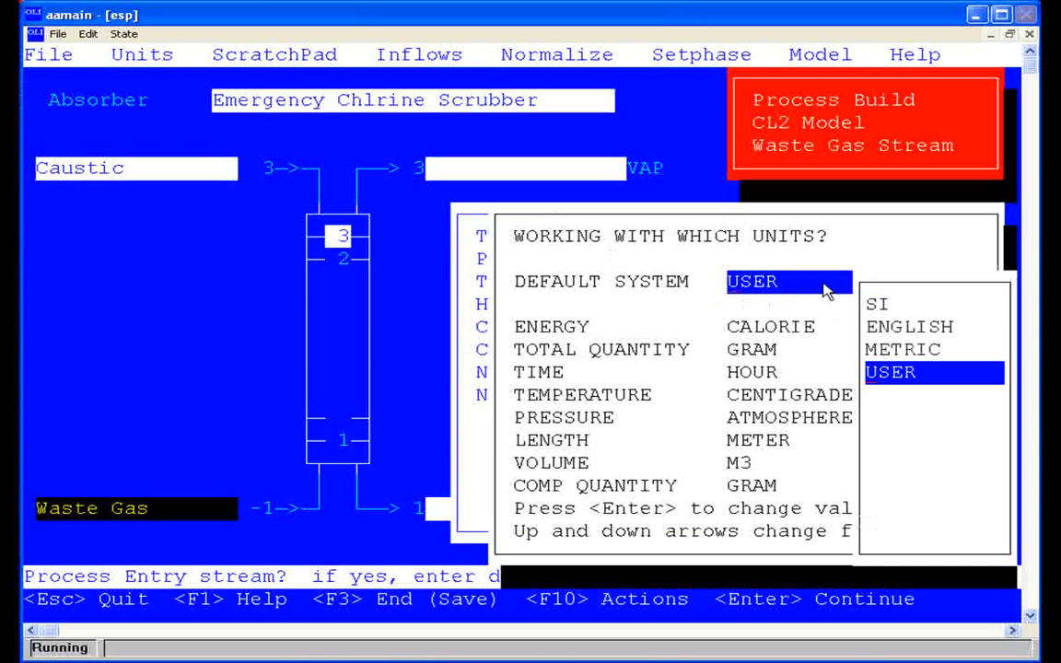
click(917, 354)
key(Escape)
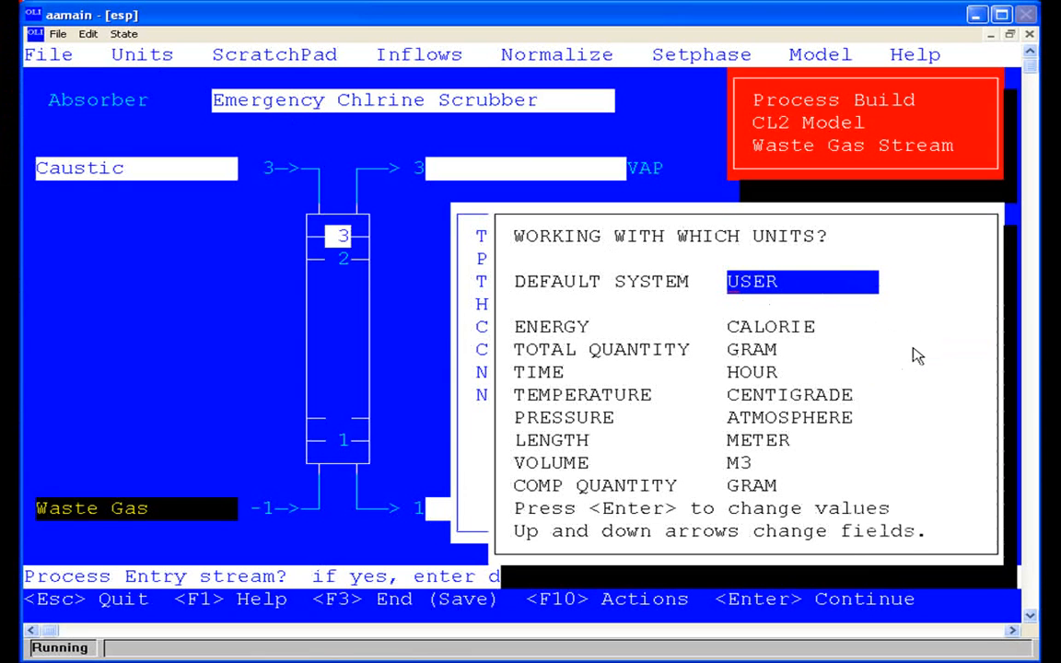
key(Escape)
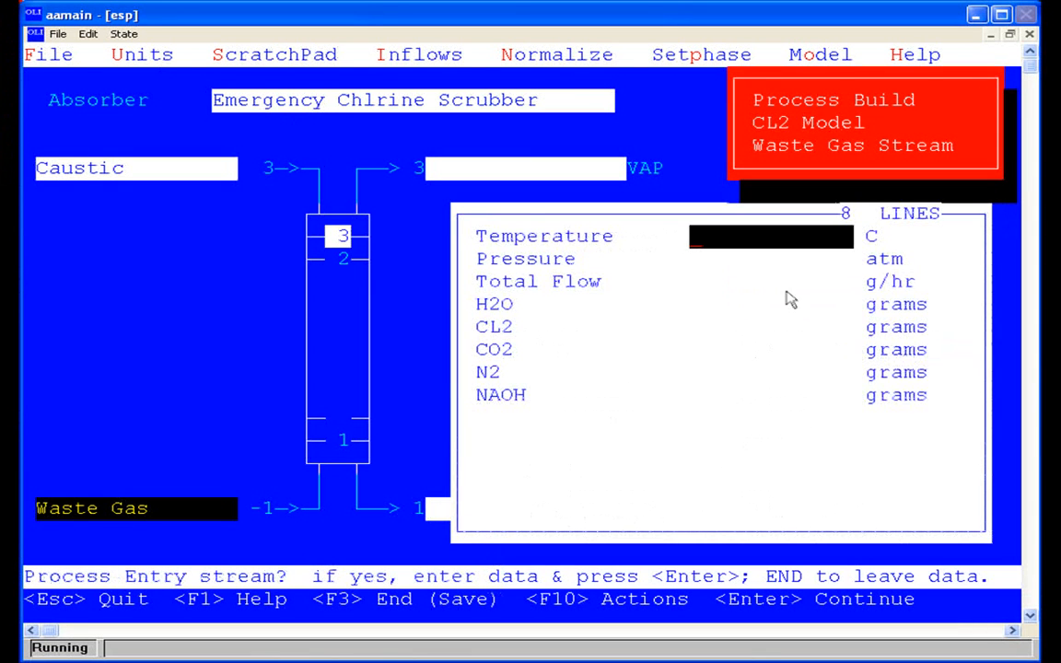
Switch the Waste Gas stream's default unit system to METRIC and accept the units.
click(146, 51)
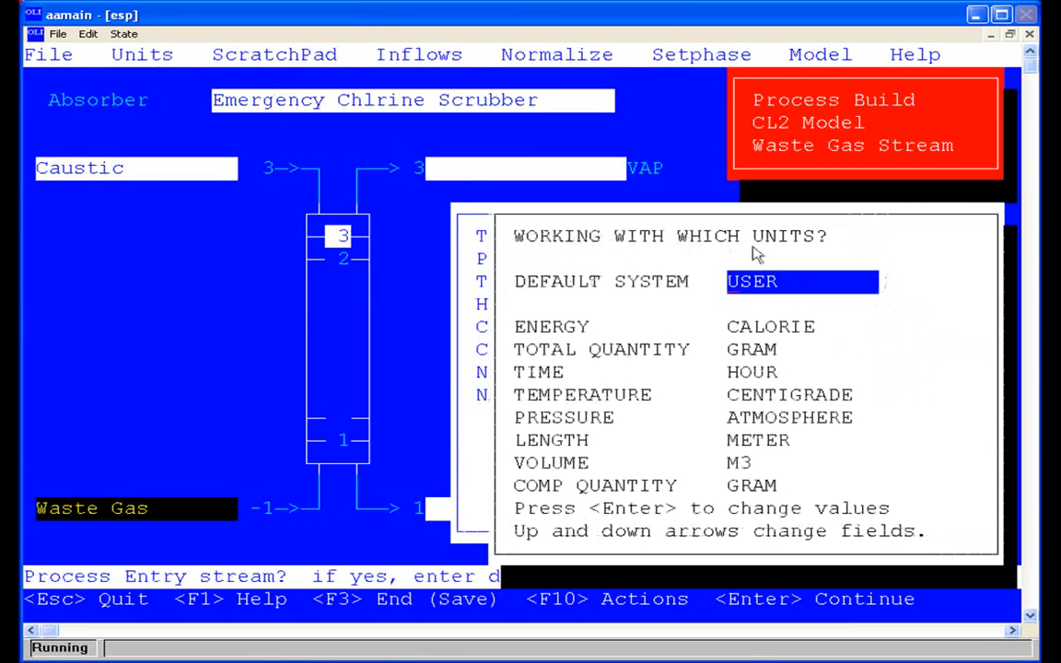
click(783, 286)
click(890, 374)
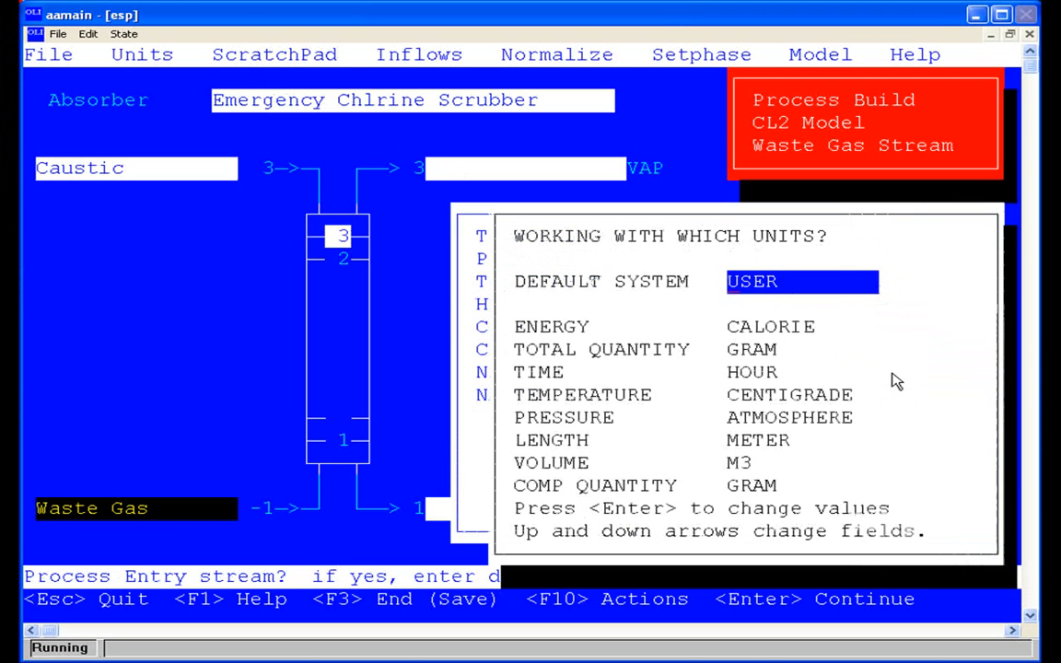
click(803, 289)
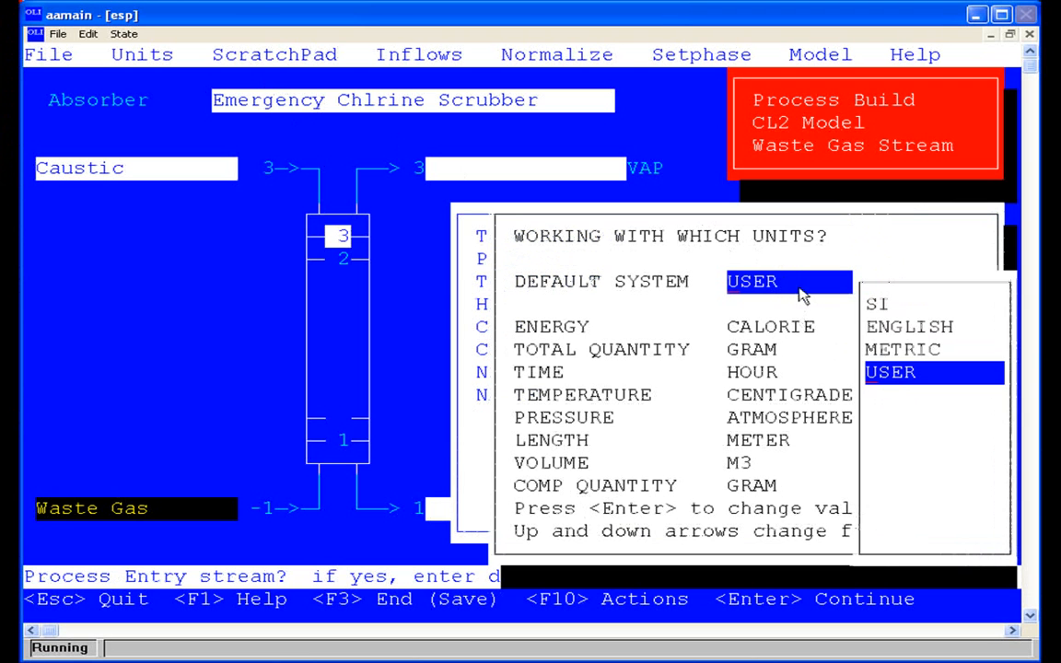
click(892, 355)
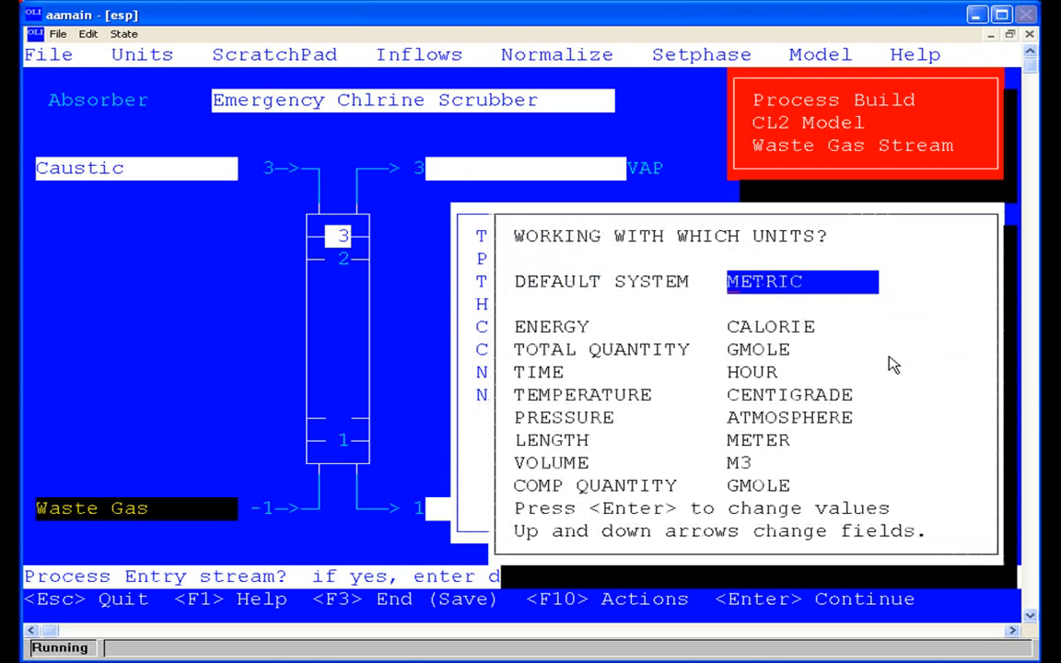
key(F3)
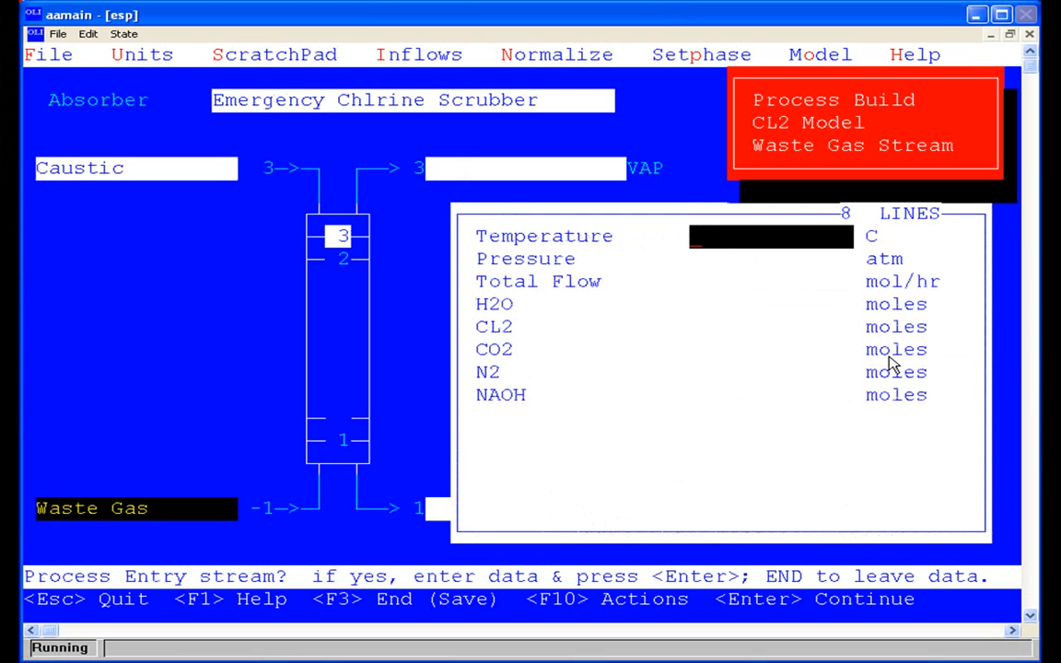
Set the Waste Gas stream to 25 C and 1 atm.
text(25)
key(Return)
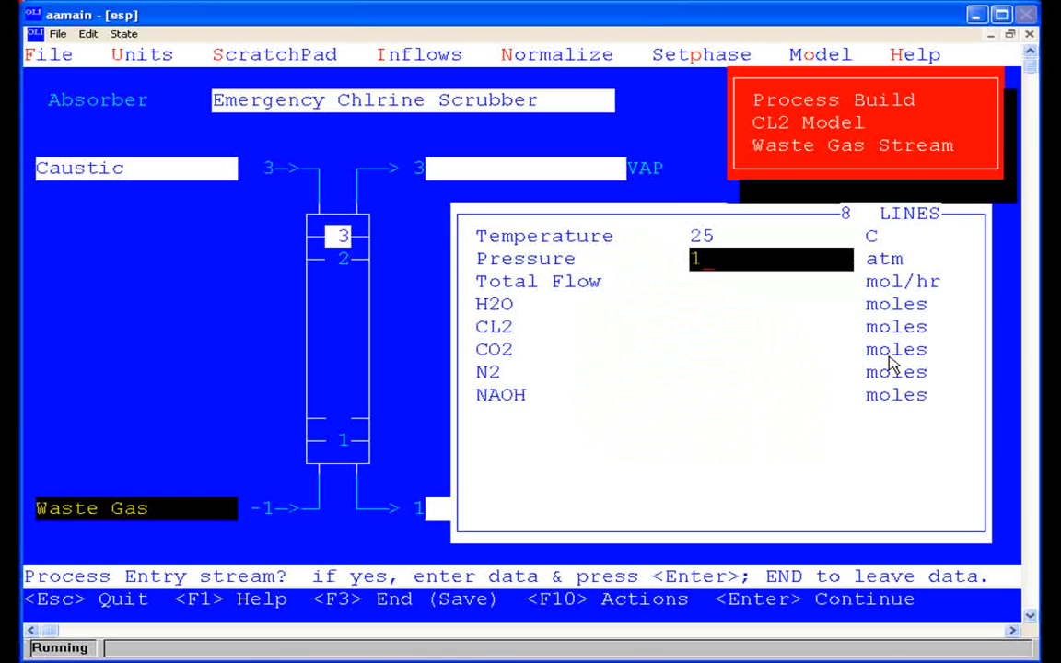
key(Return)
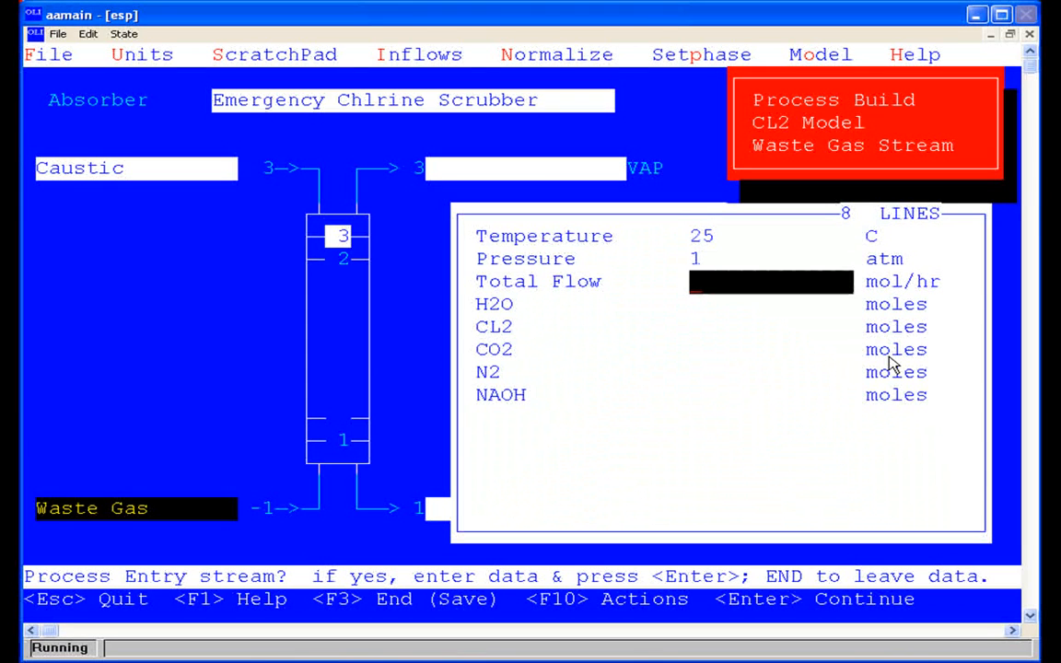
Leave total flow and H2O blank and enter 5.8 moles of CL2, 52 moles of CO2 and 48 moles of N2 for Waste Gas.
key(Return)
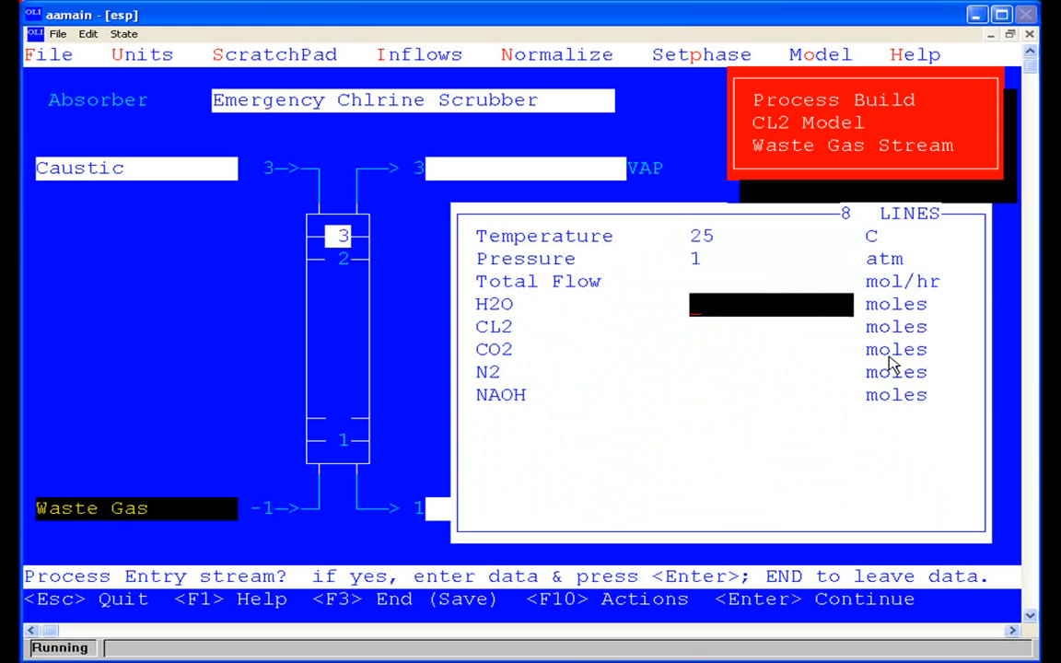
key(Return)
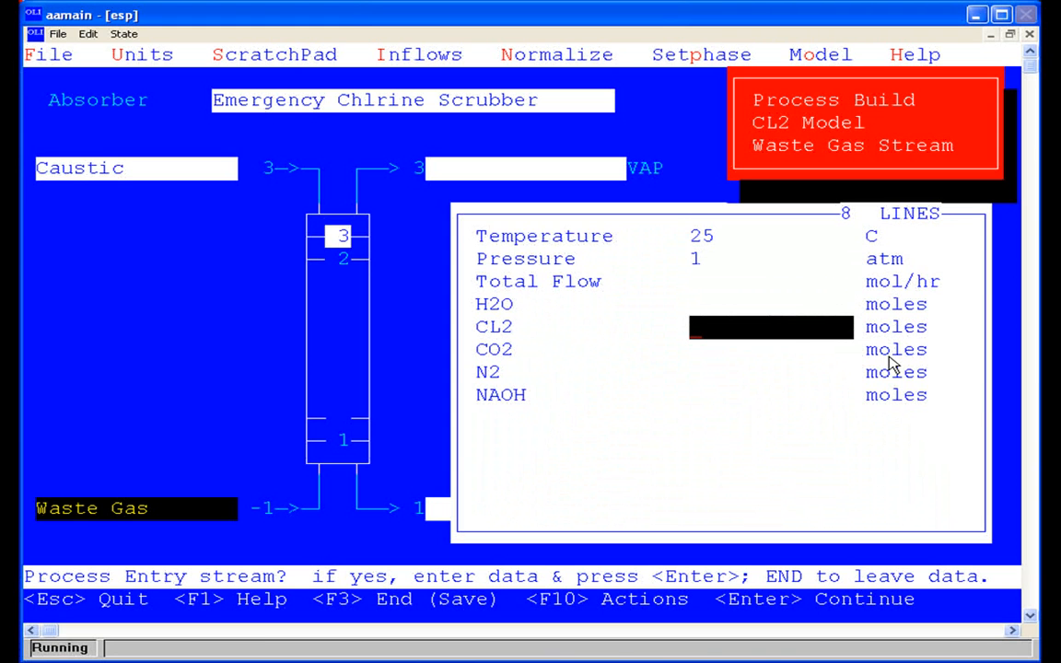
text(5.8)
key(Return)
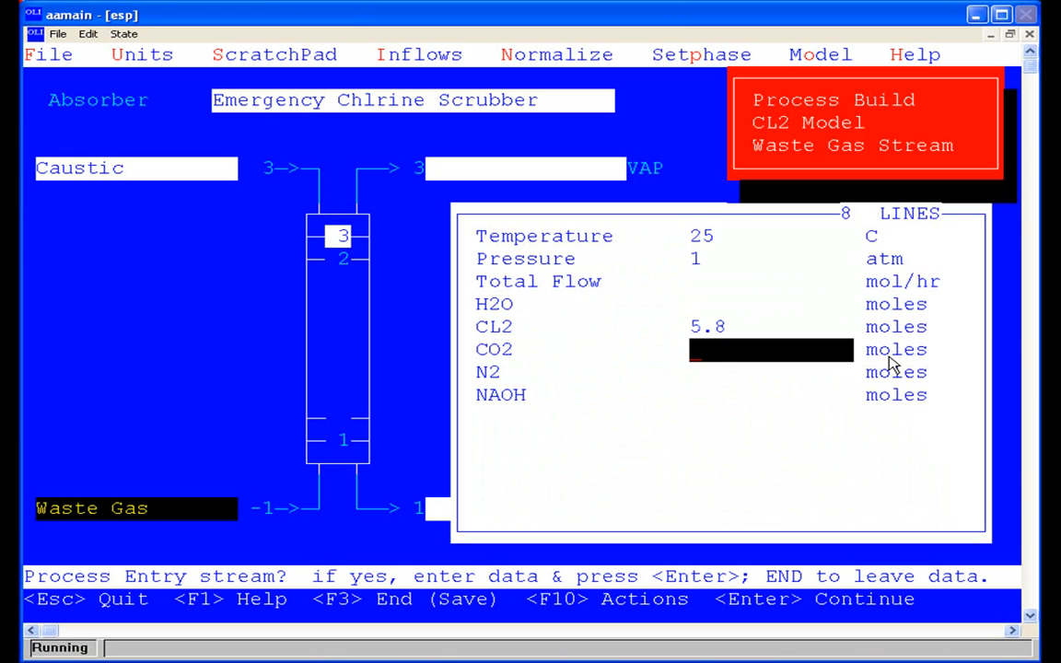
text(52)
key(Return)
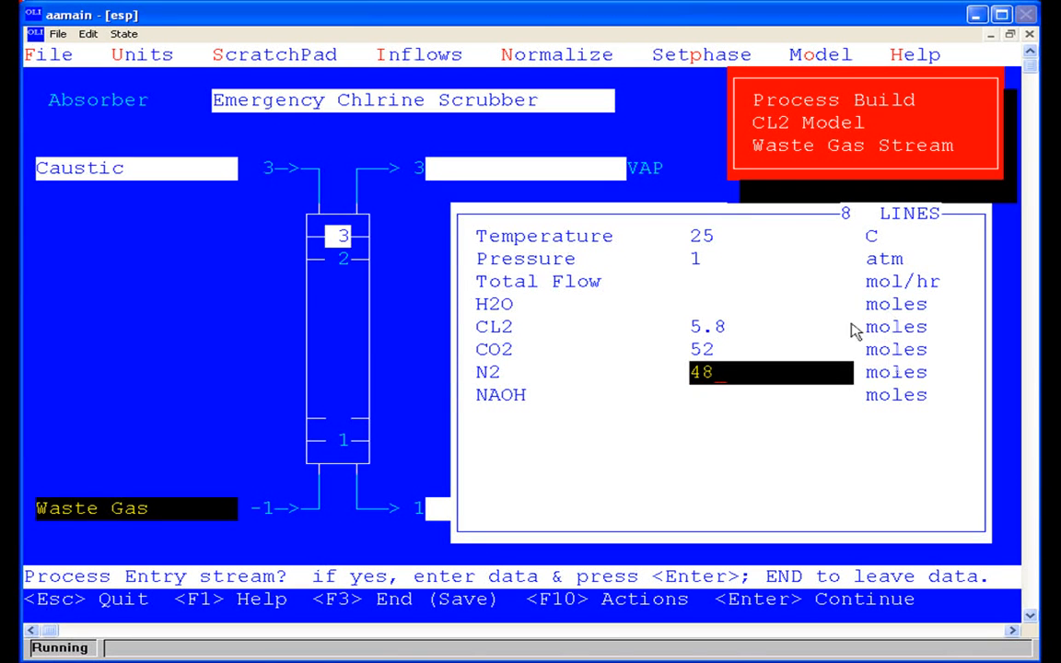
click(697, 313)
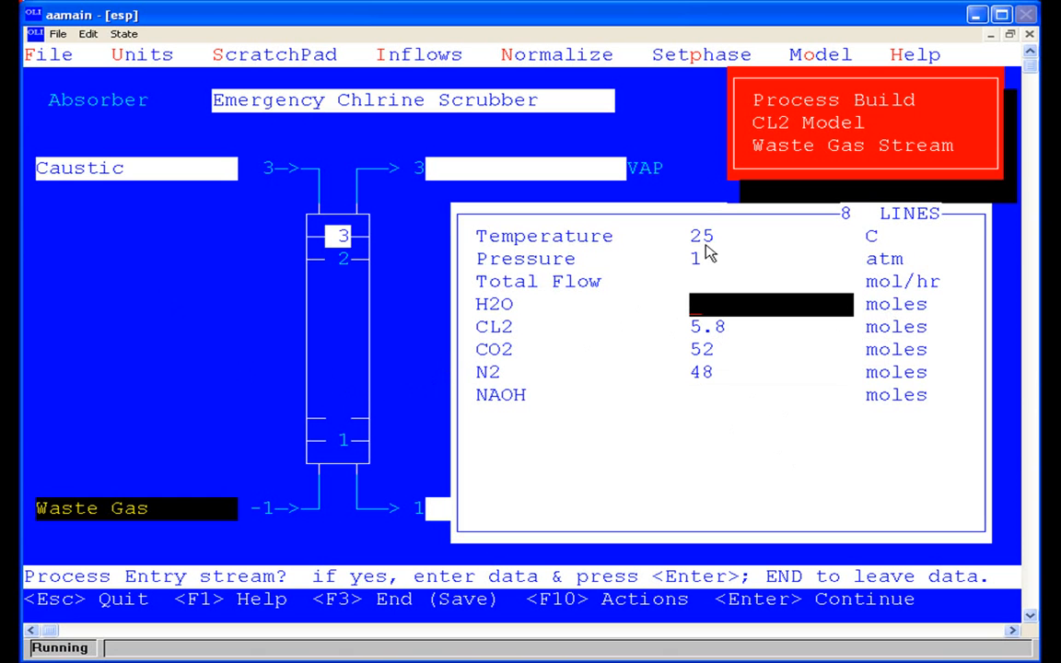
Set the Waste Gas stream's phase to Vapor Only and normalize its total flow from the component amounts.
click(697, 58)
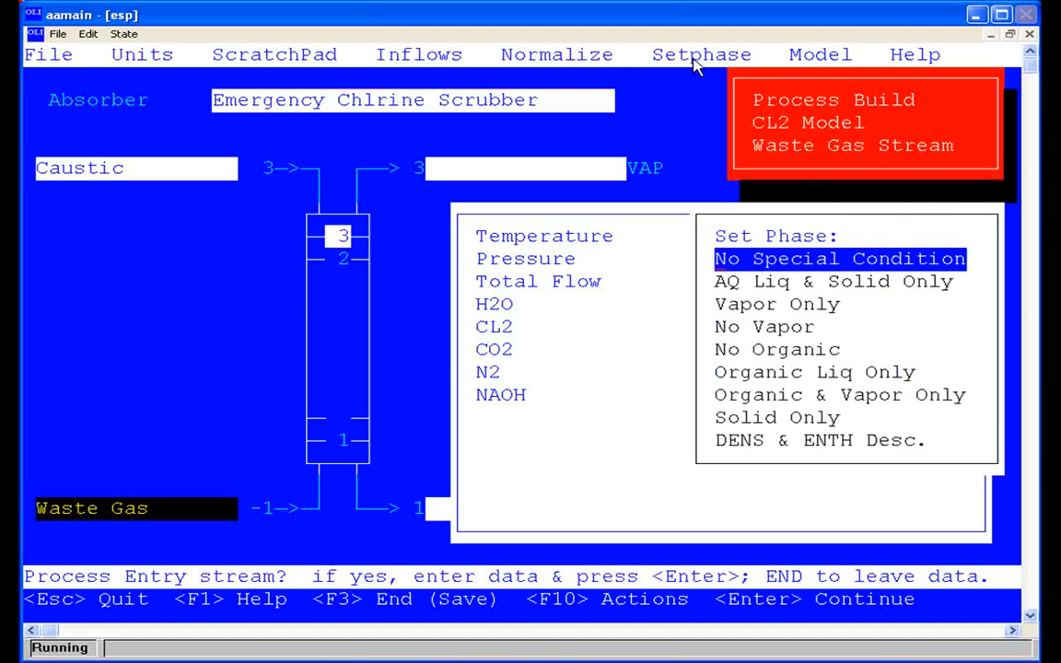
click(817, 309)
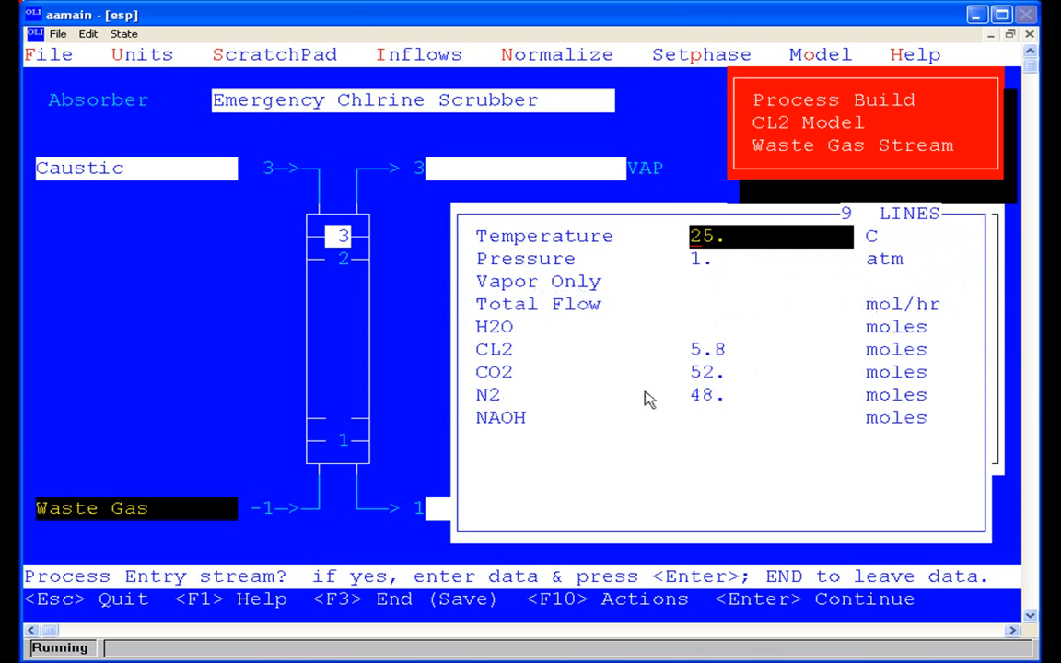
click(725, 310)
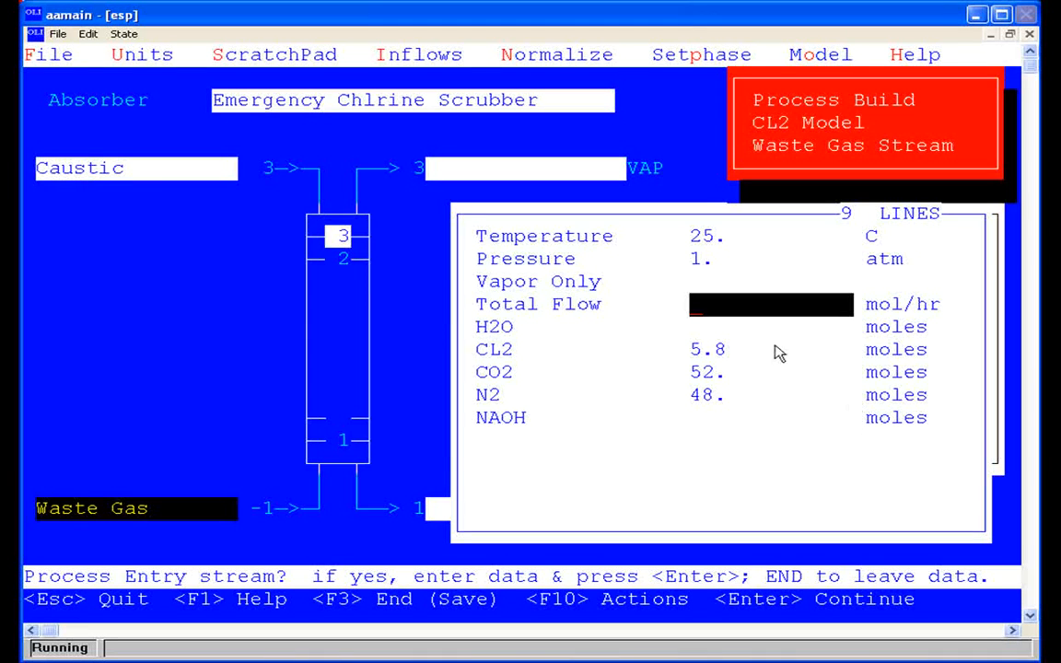
click(557, 59)
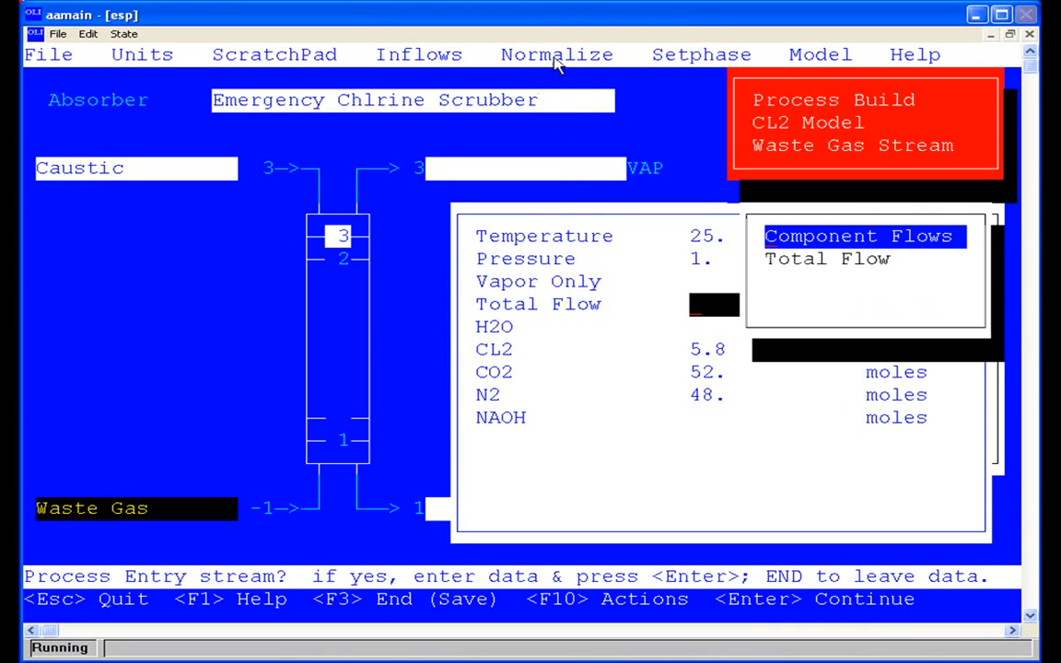
click(822, 260)
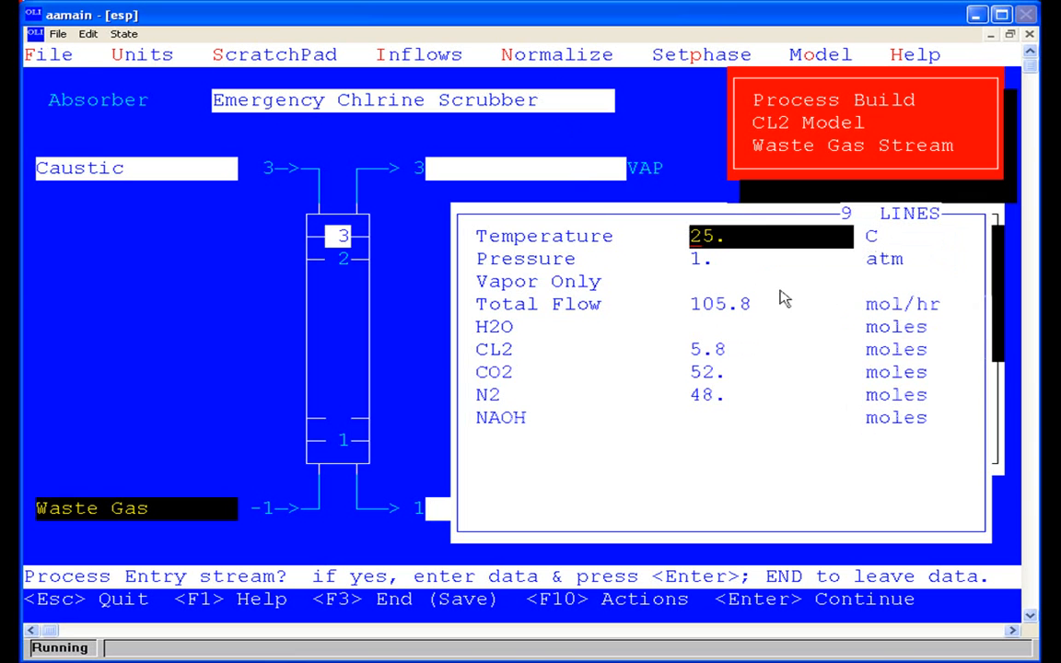
Set the Waste Gas N2 amount to 58 moles, normalize the total flow again and save the stream data.
click(711, 401)
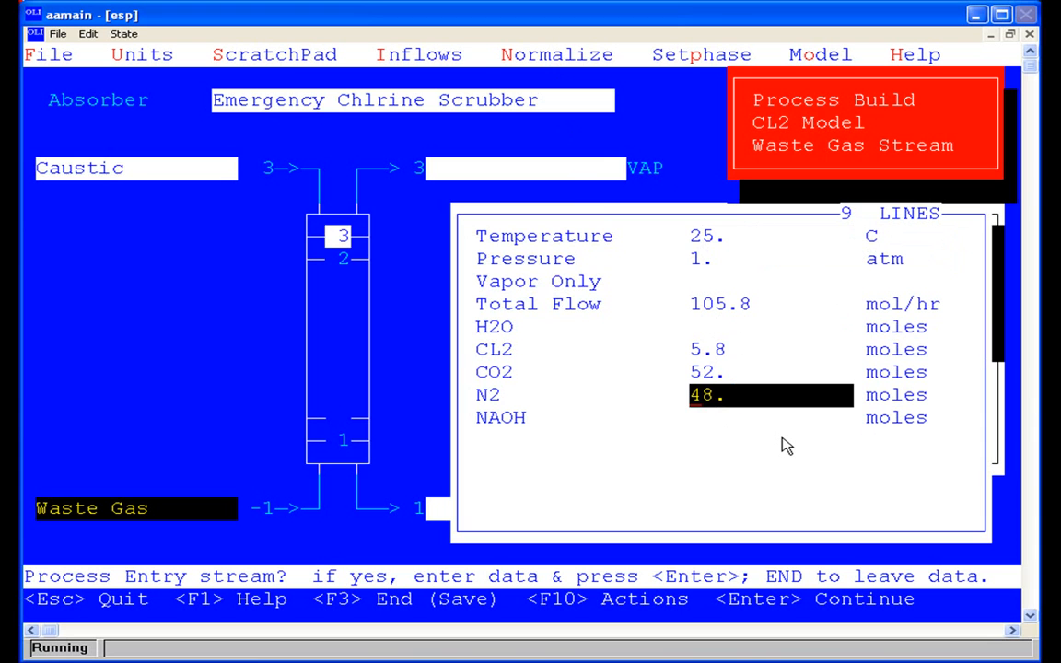
text(5)
click(564, 57)
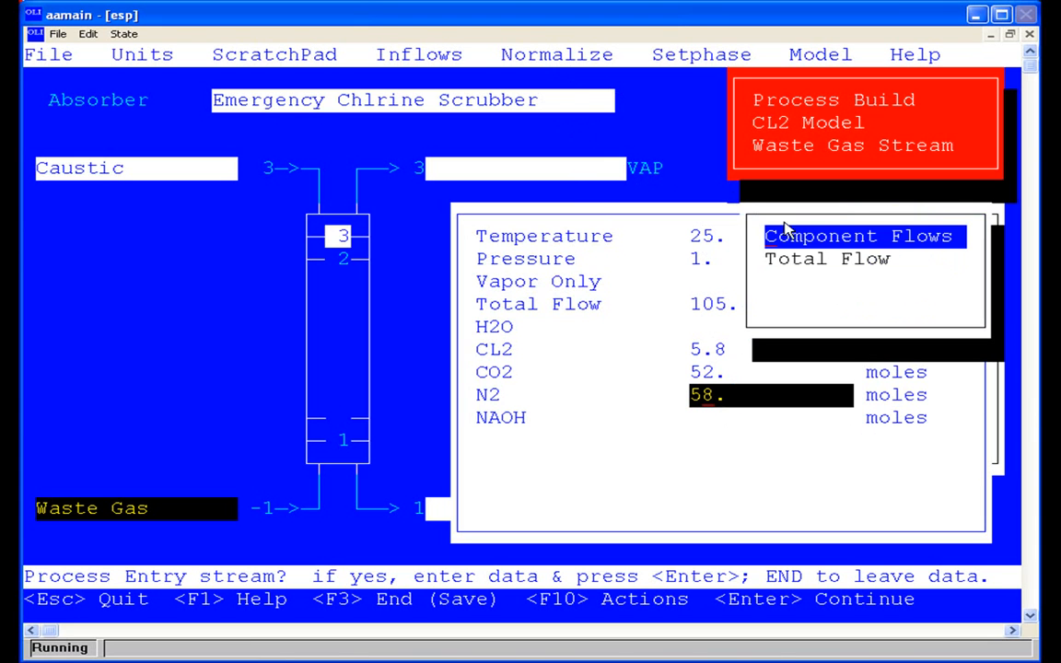
click(844, 264)
click(844, 263)
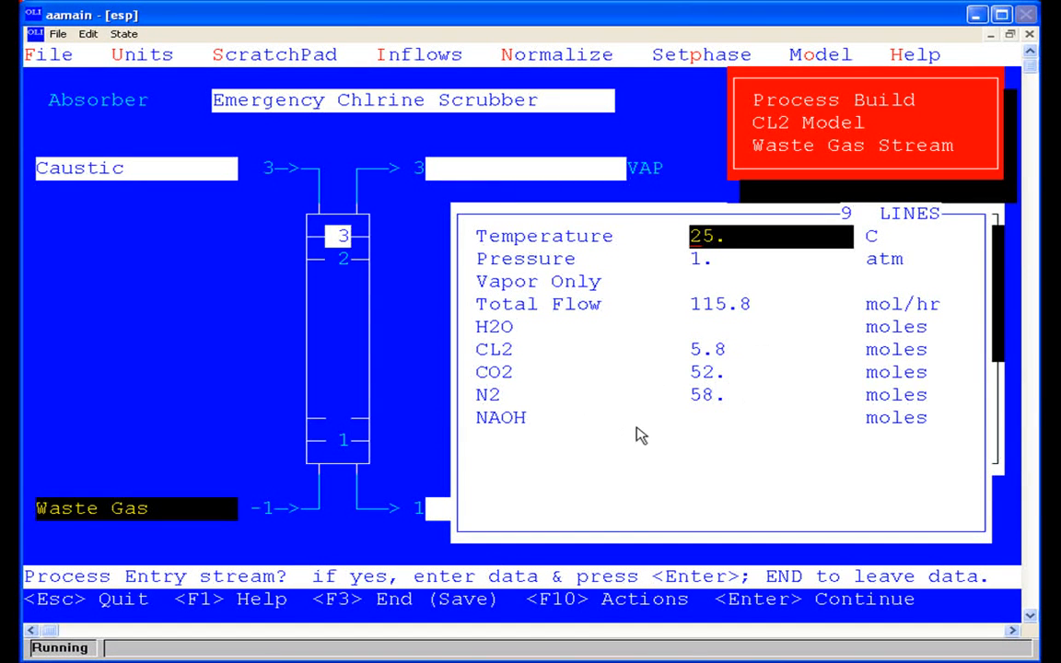
key(End)
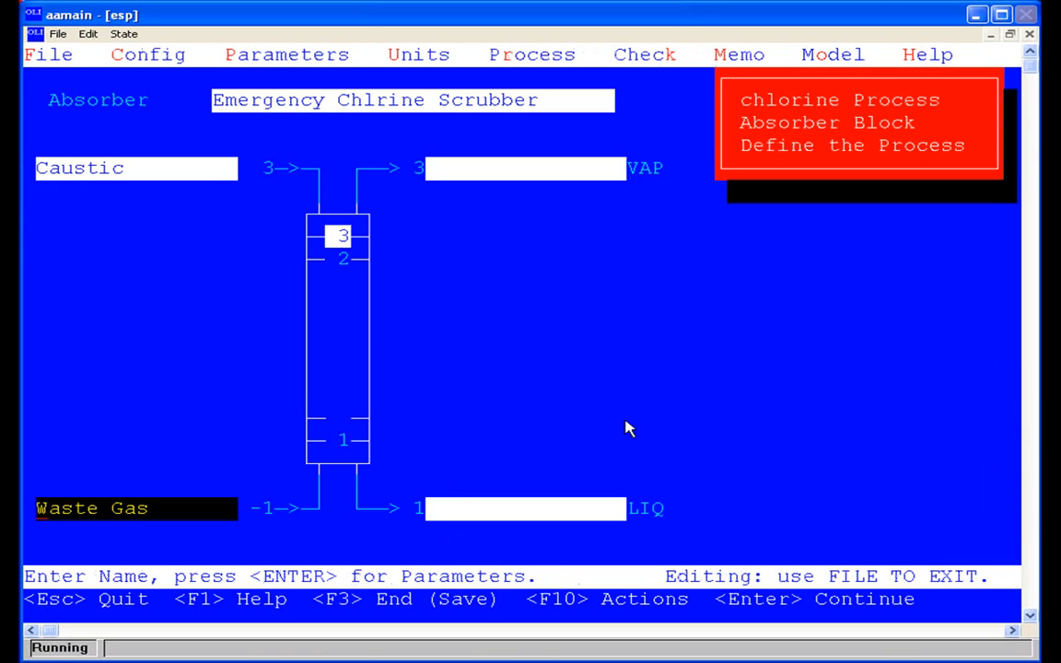
Name the absorber's vapor outlet stream Overhead and its liquid outlet stream Bottoms\.
click(580, 175)
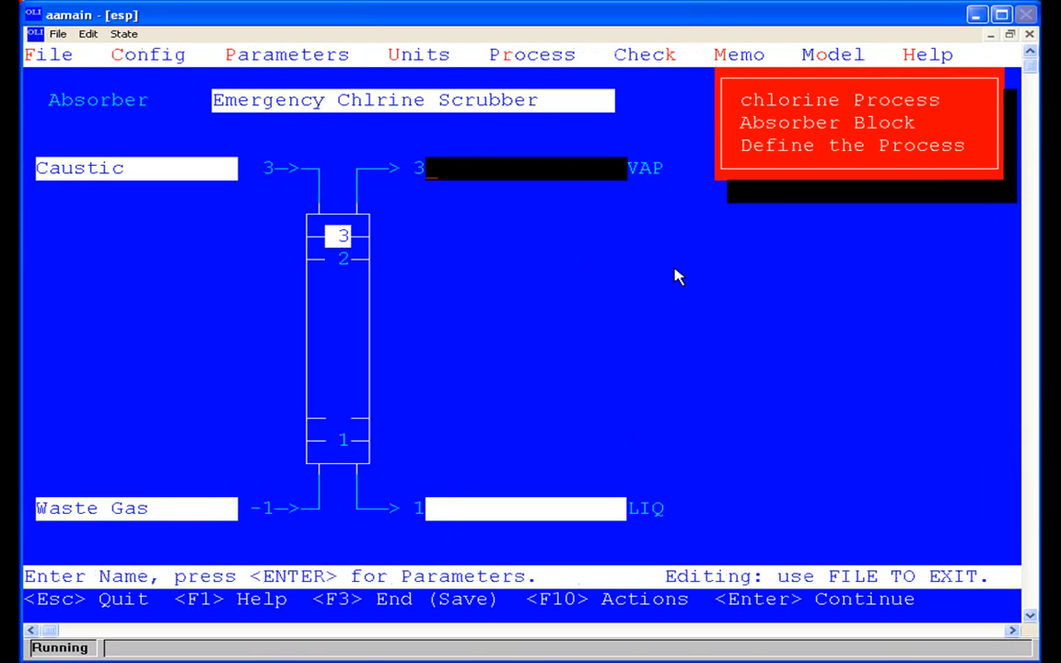
text(Overha)
text(ad)
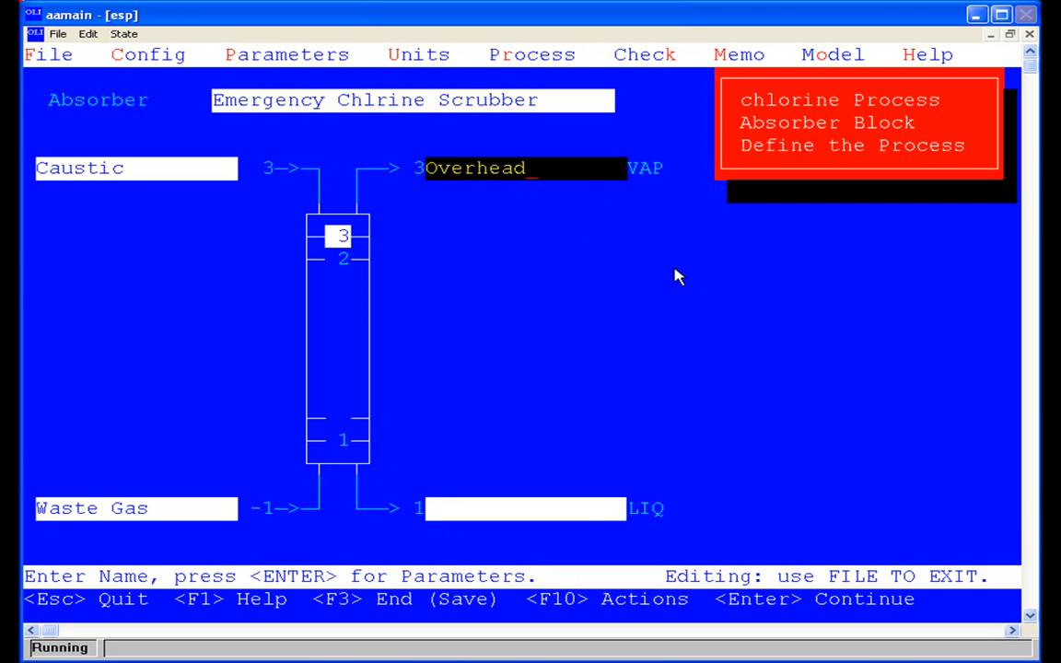
click(589, 515)
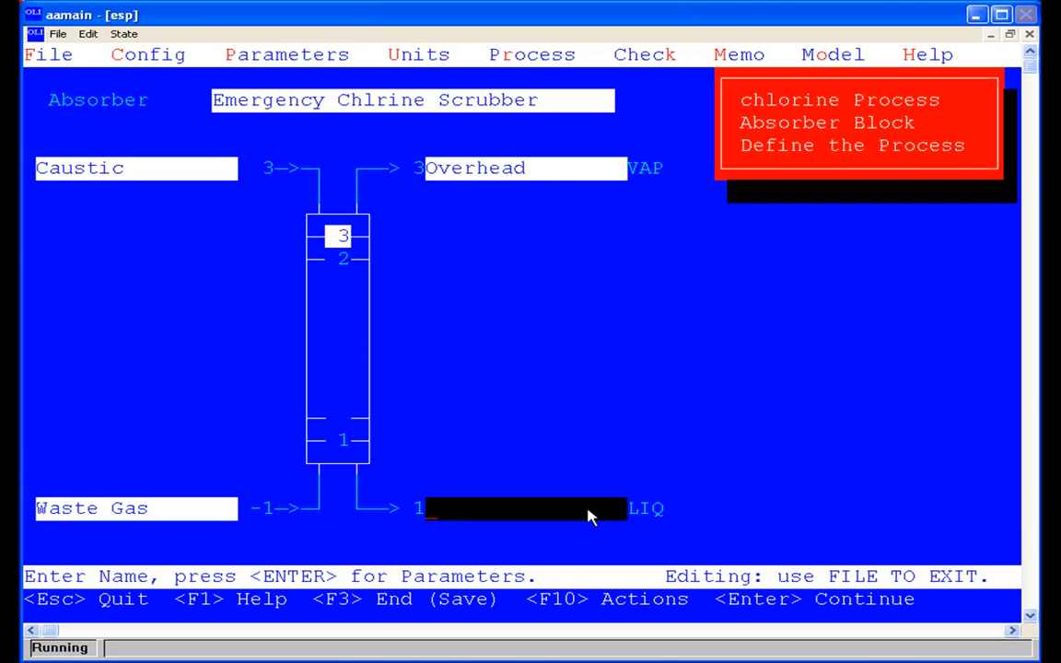
text(Bottoms\)
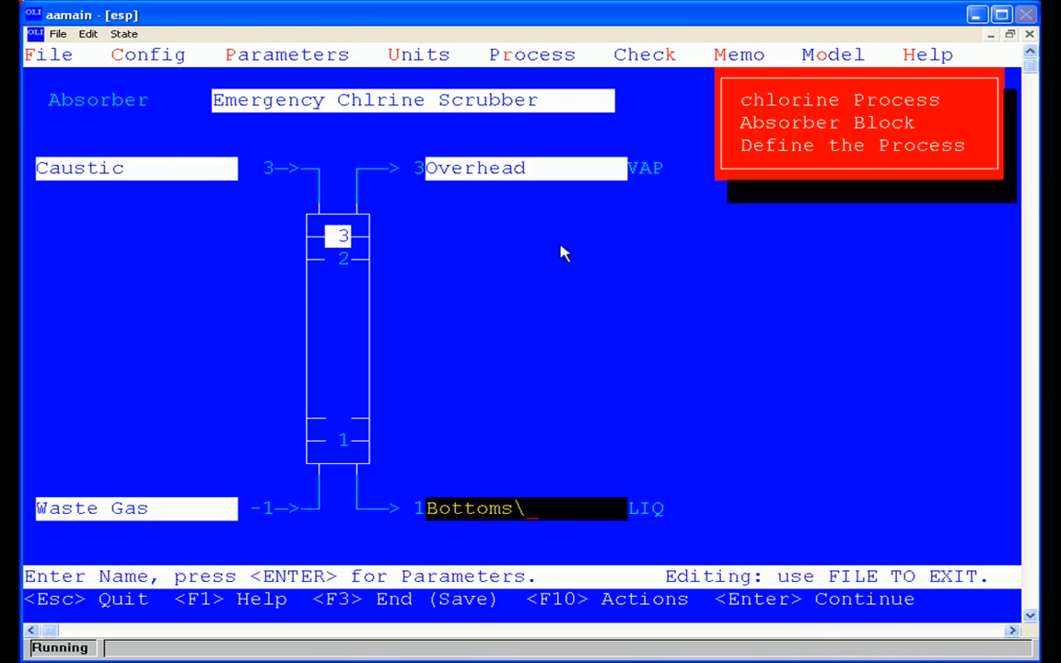
Review the absorber's pressure profile for all three stages and leave it without editing.
click(273, 58)
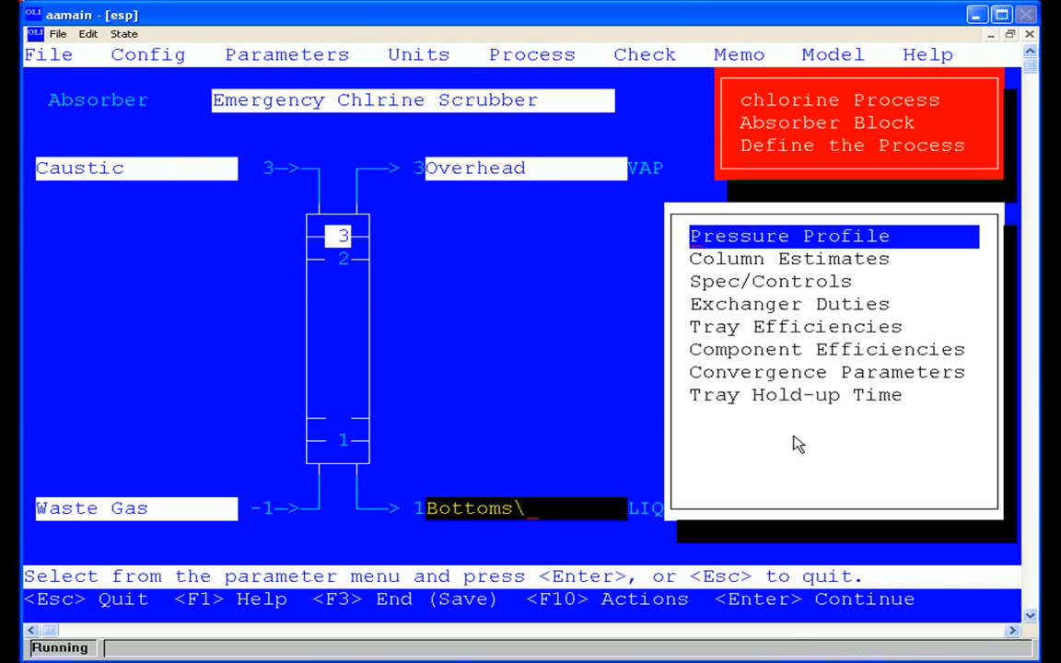
click(784, 240)
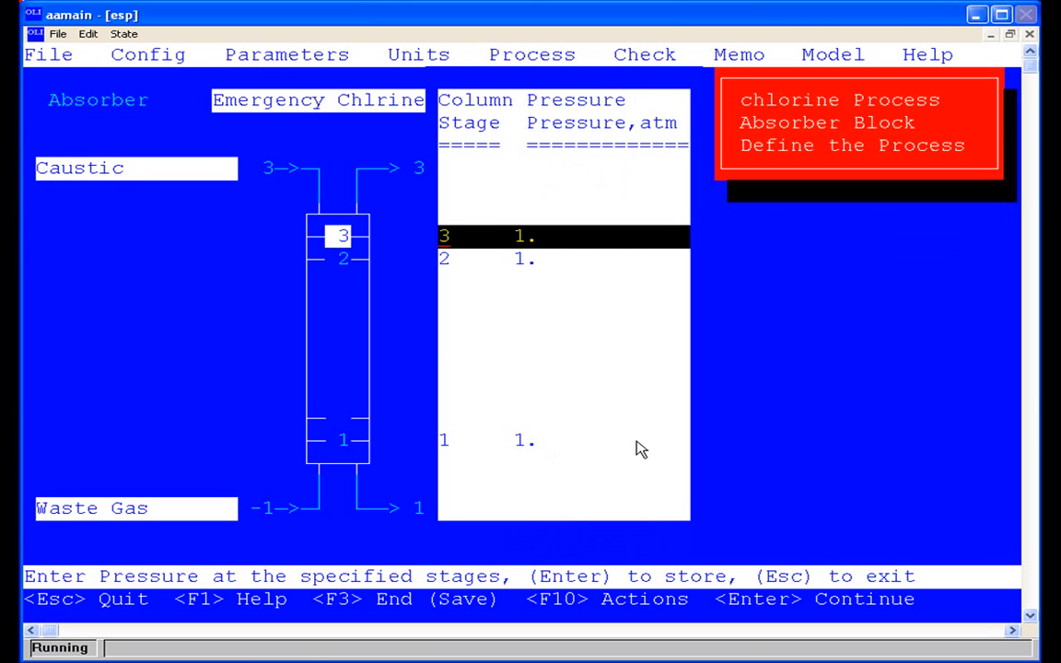
key(Escape)
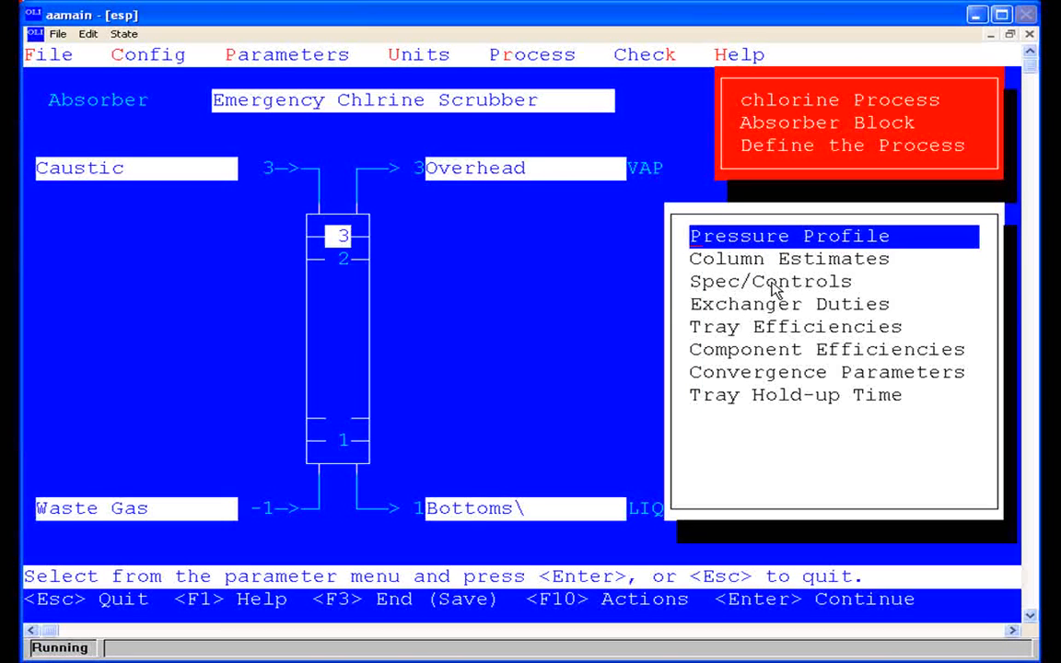
Add a new absorber specification based on the vapor component rate from a stage.
click(774, 283)
click(775, 285)
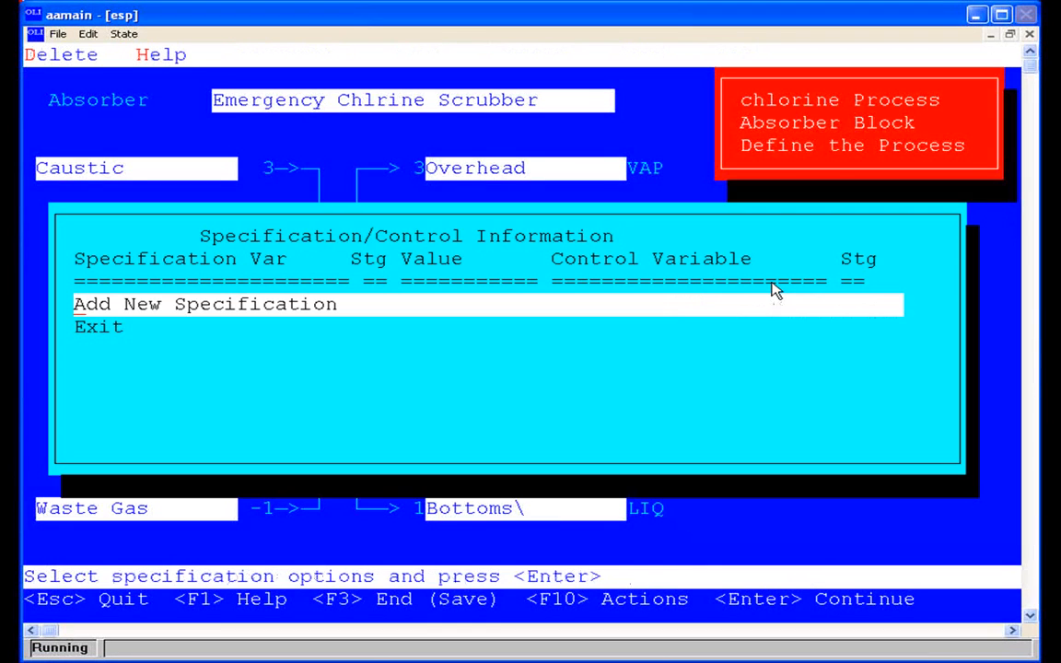
click(276, 310)
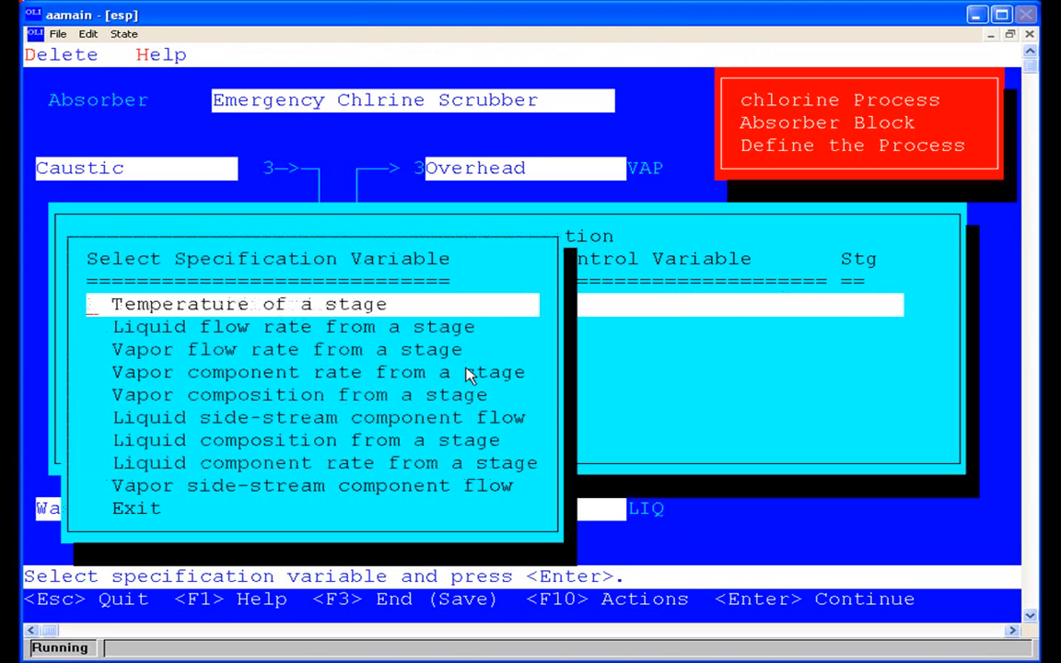
key(Down)
key(Down)
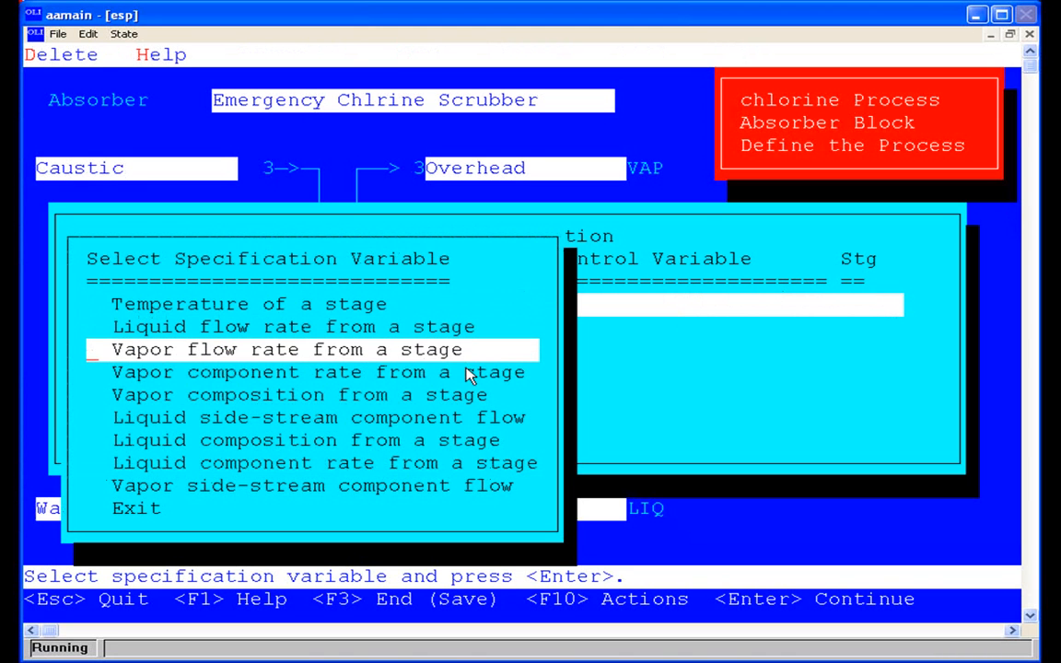
key(Down)
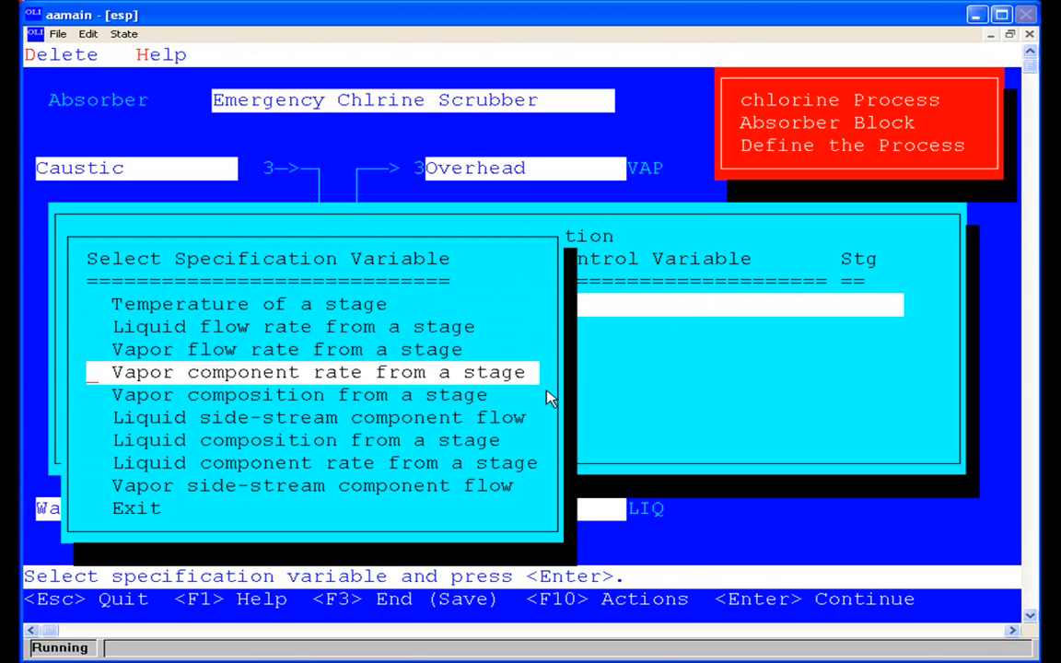
key(Return)
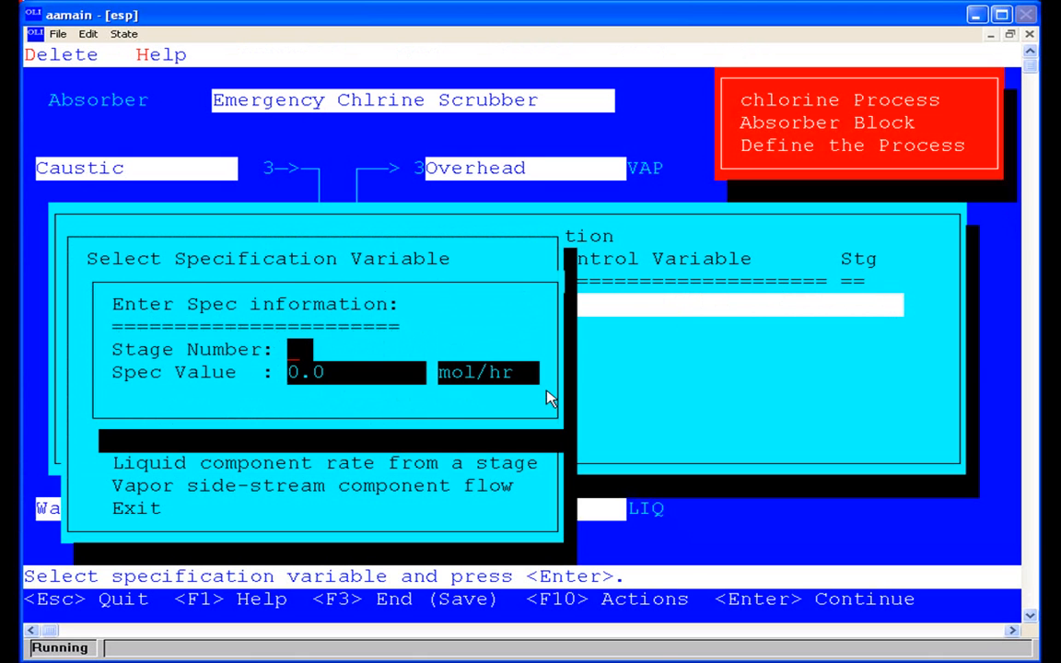
Set the vapor component rate specification to stage 3 with a value of 0.58 mol/hr for the species CL2.
text(3)
text(58)
key(Return)
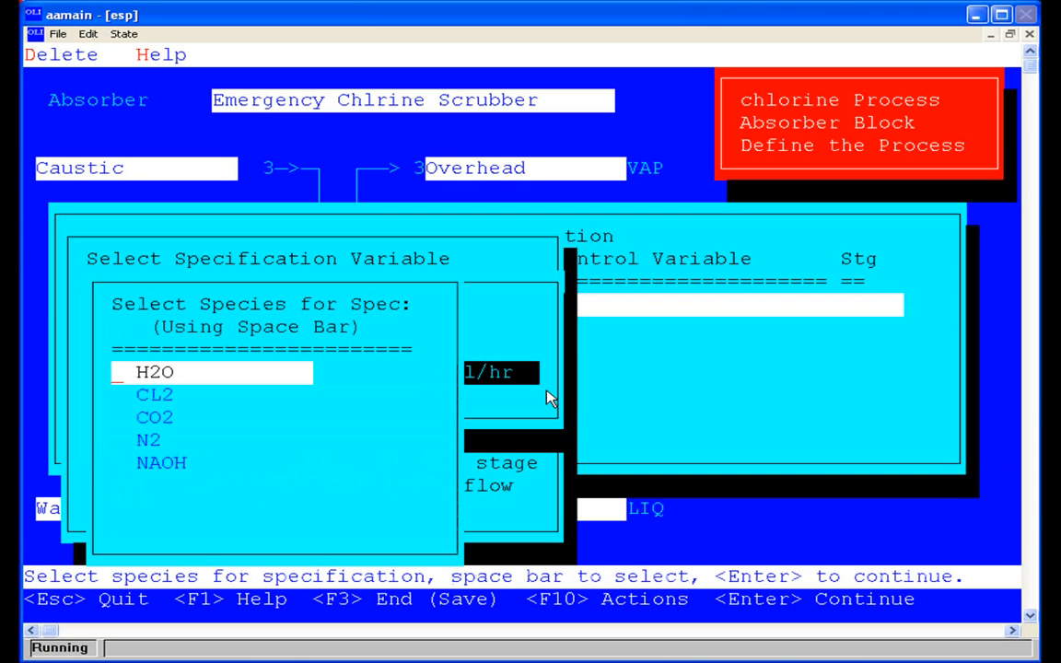
key(Down)
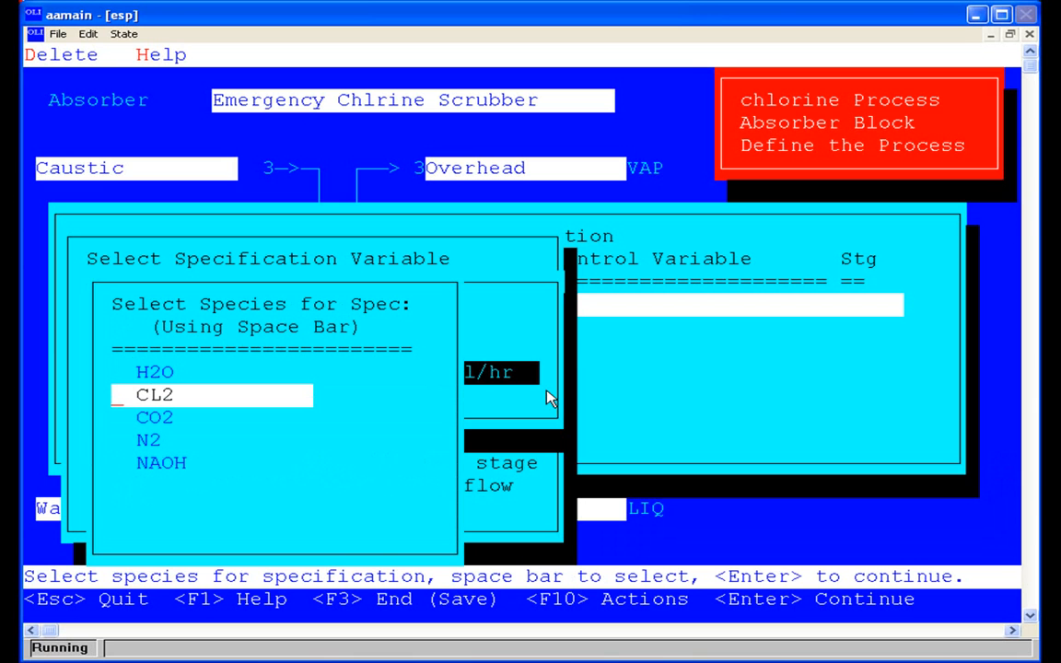
key(space)
key(Return)
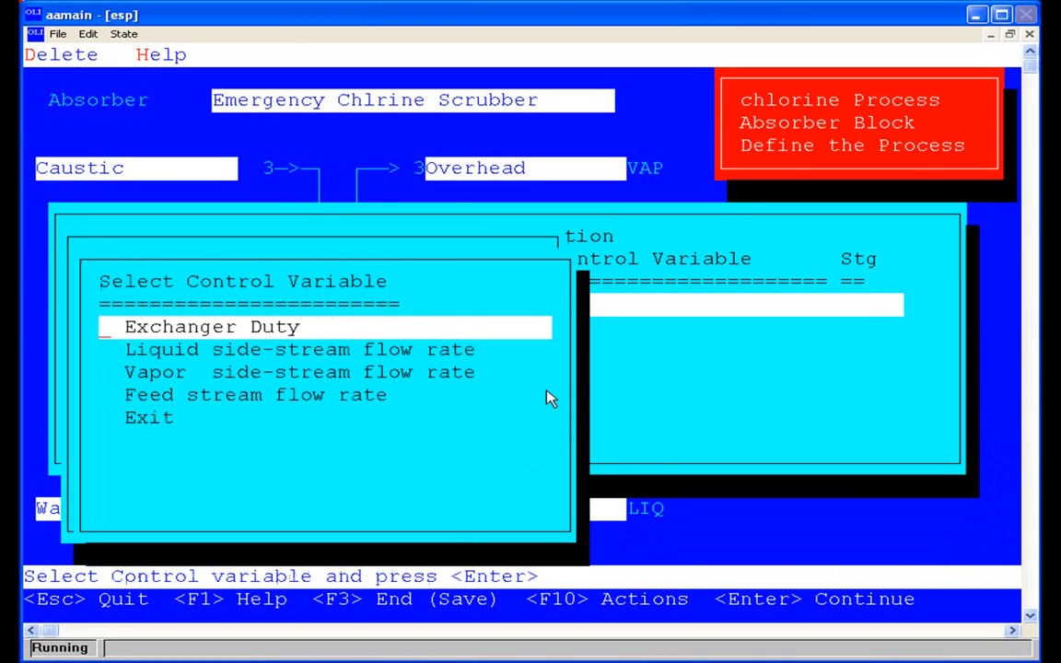
Use the feed stream flow rate on stage 3 as the control variable and close the specification list.
key(Down)
key(Down)
key(Down)
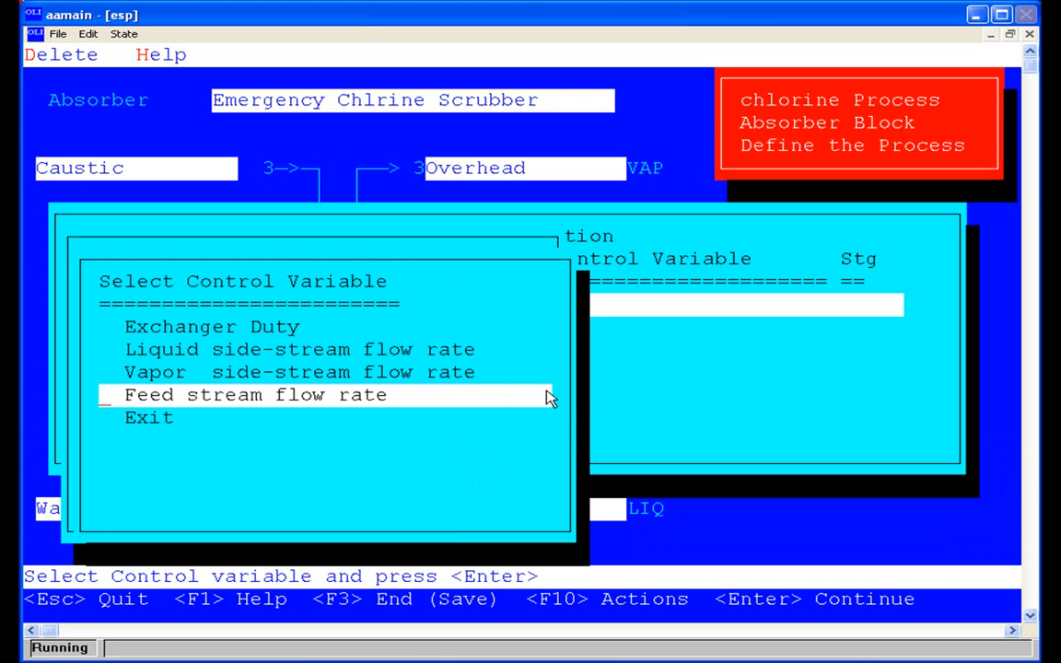
key(Return)
text(3)
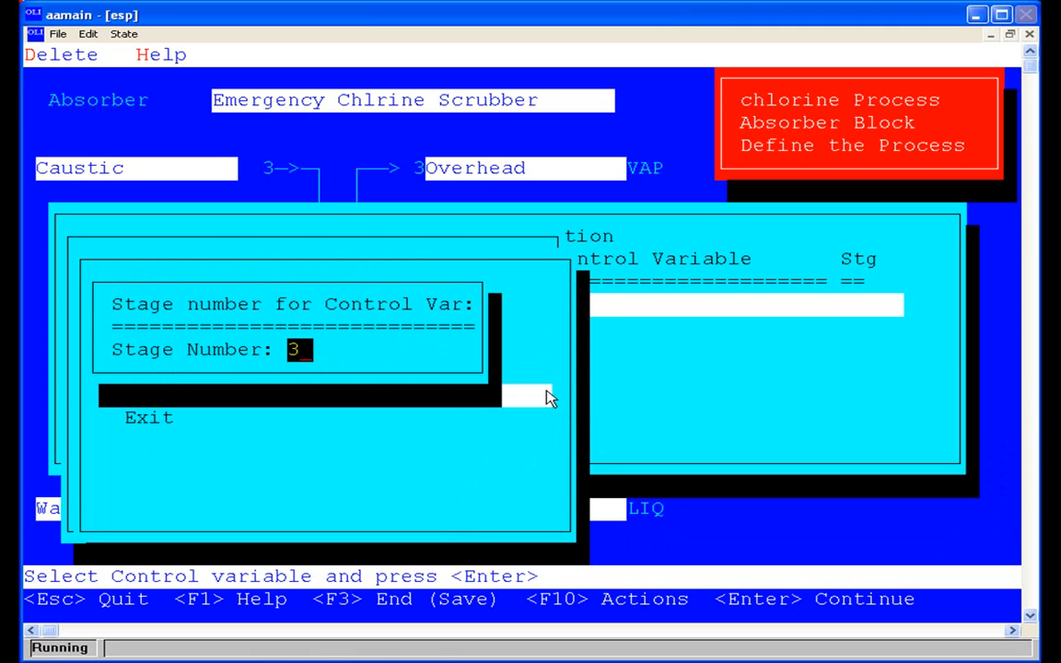
key(Return)
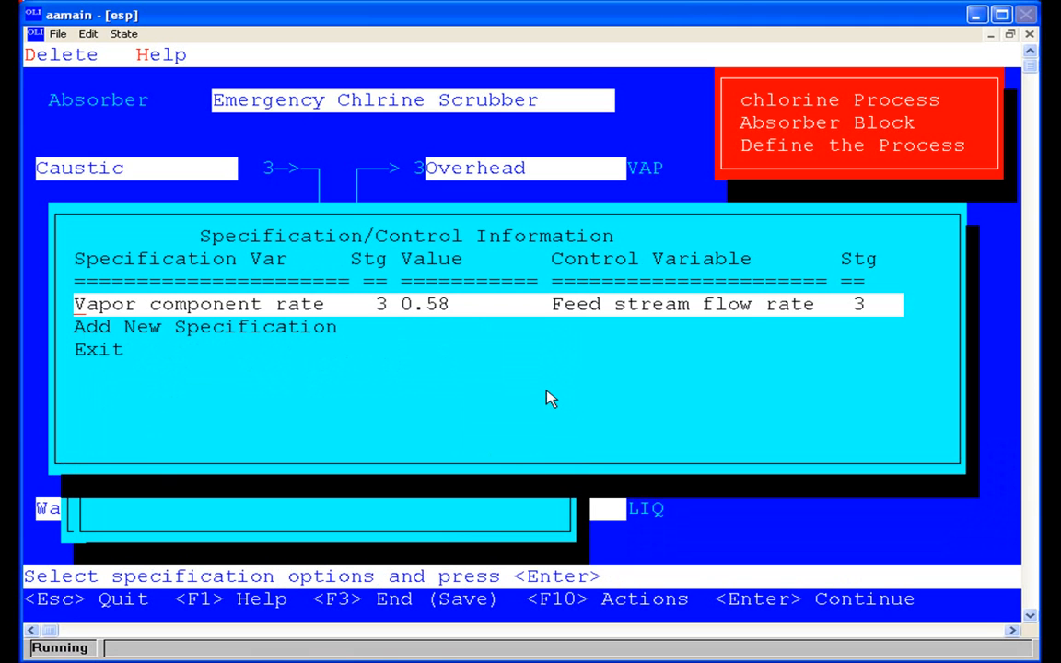
key(Down)
key(Down)
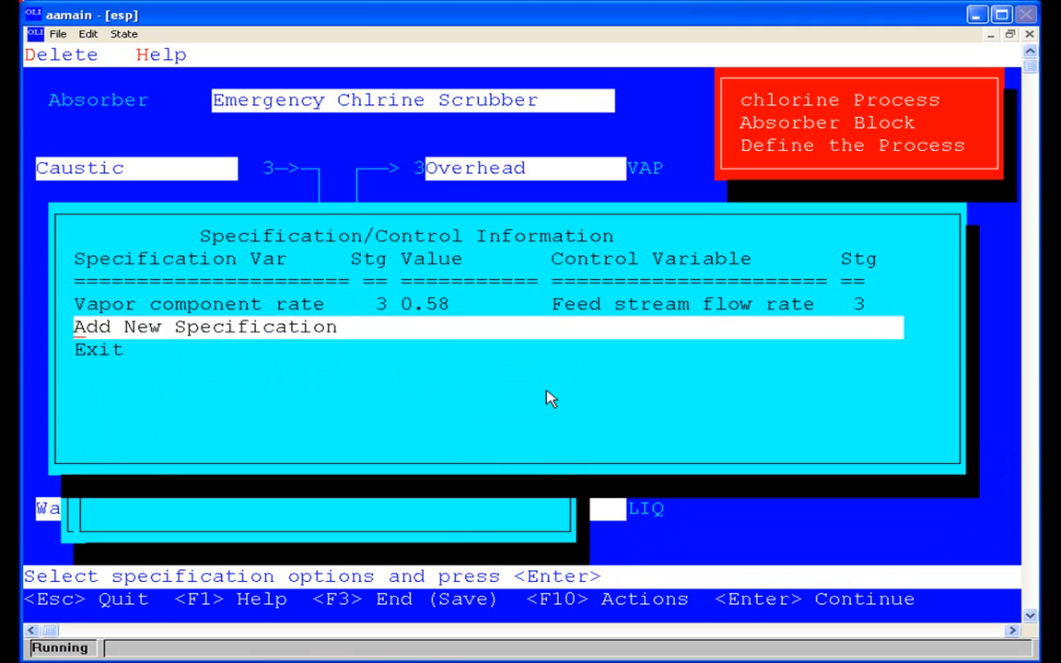
key(Return)
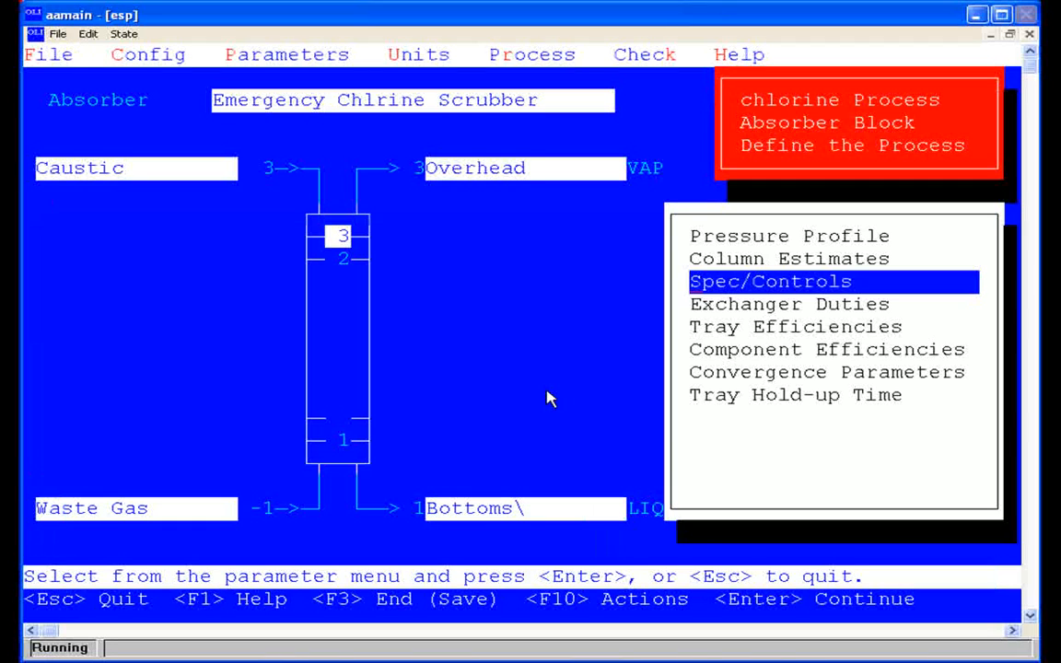
key(Down)
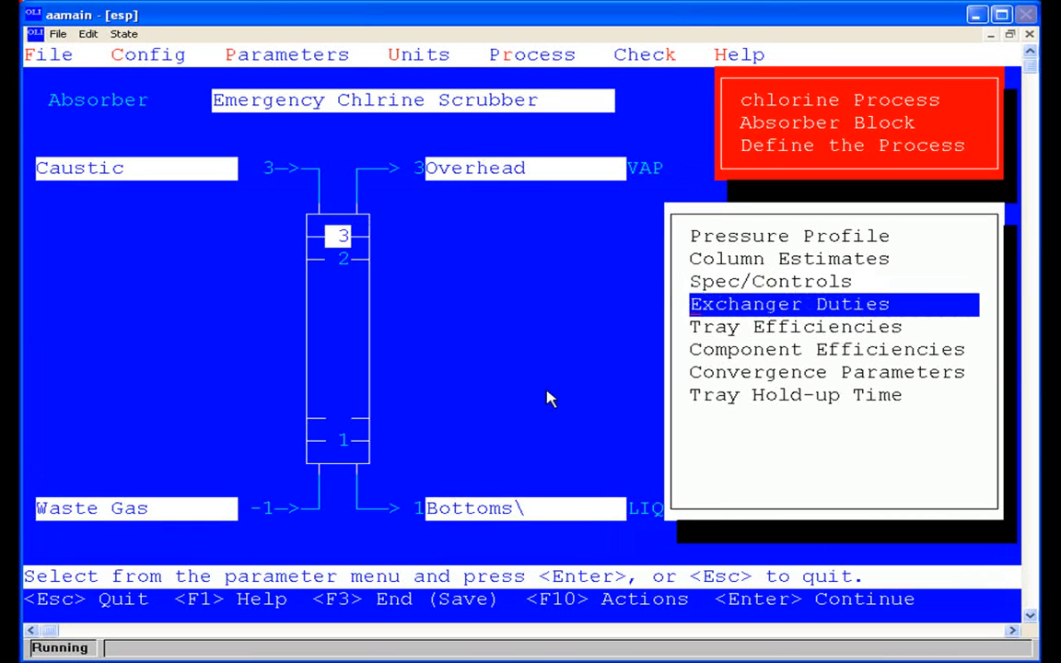
key(Down)
key(Down)
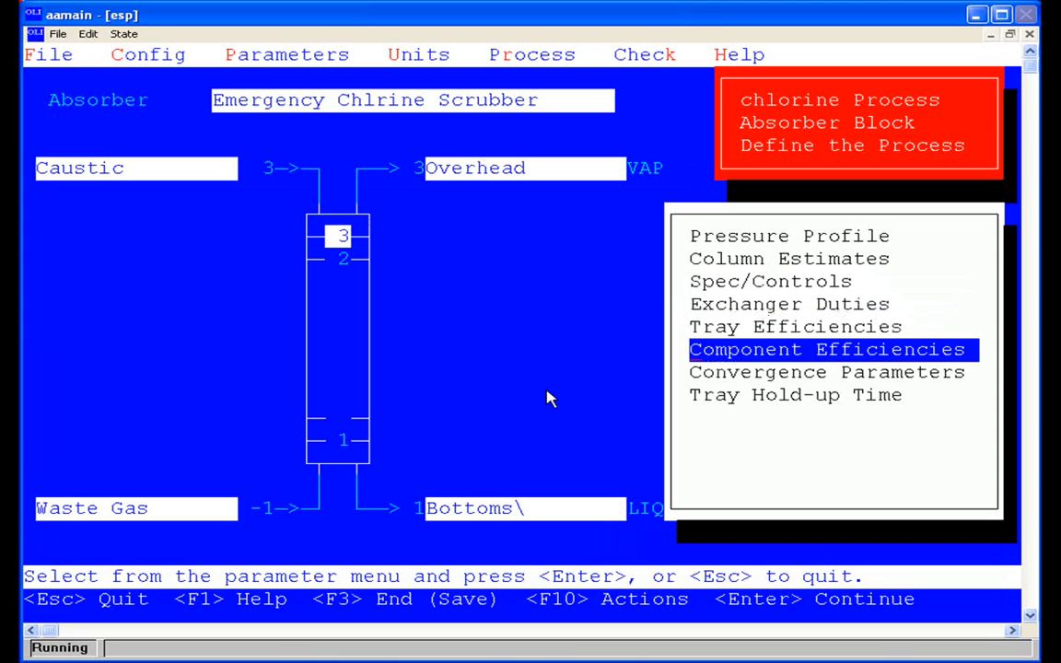
key(Up)
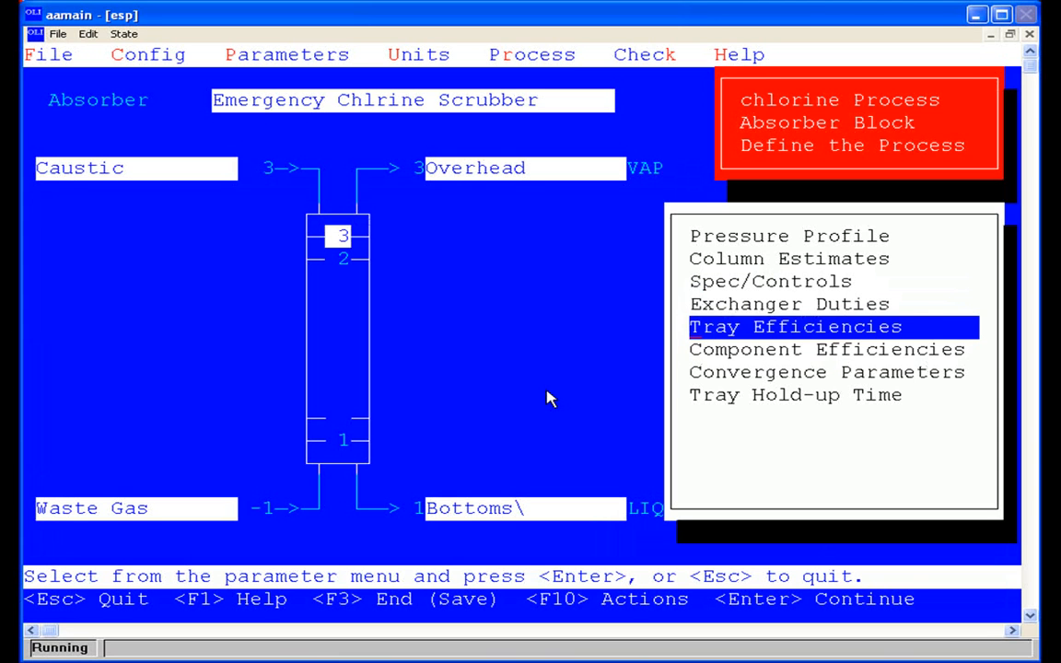
key(Up)
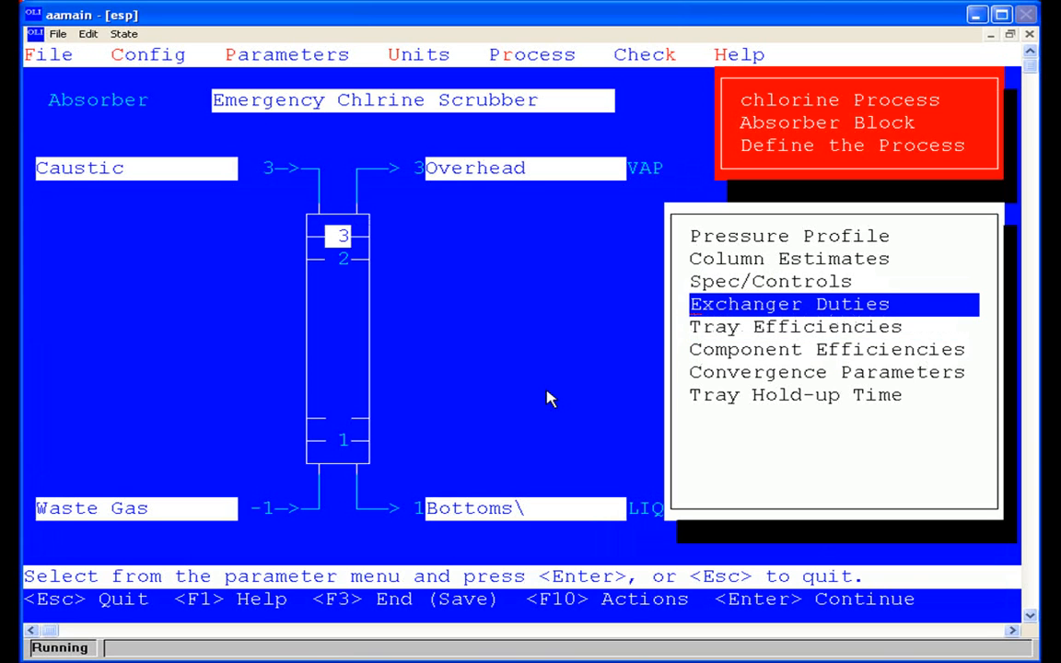
Correct the absorber's liquid outlet stream name to Bottoms and save the block.
key(Escape)
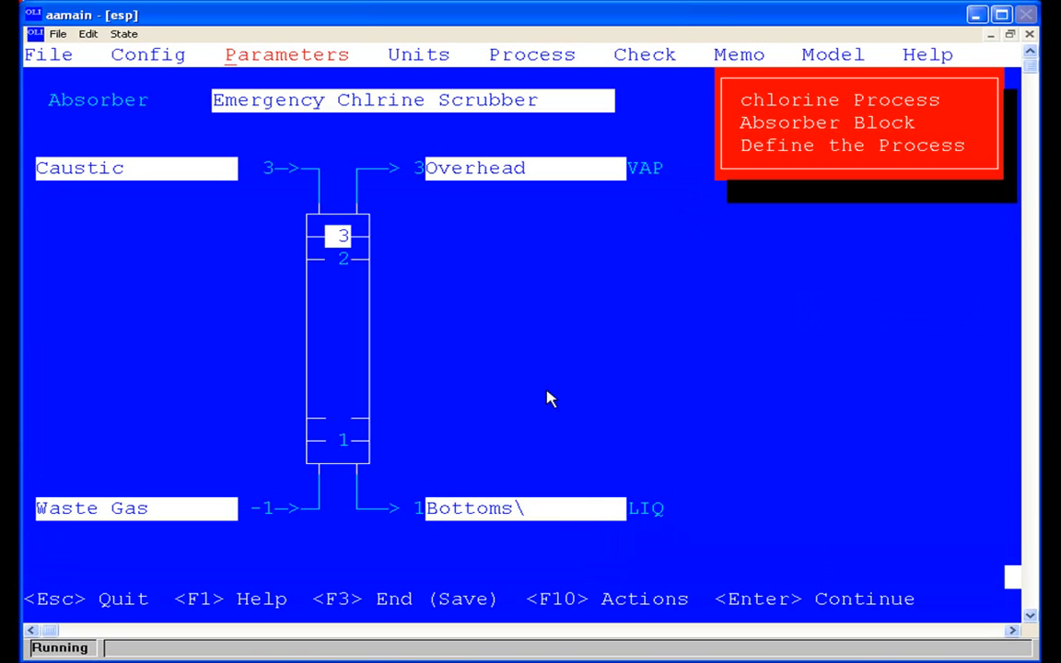
click(564, 517)
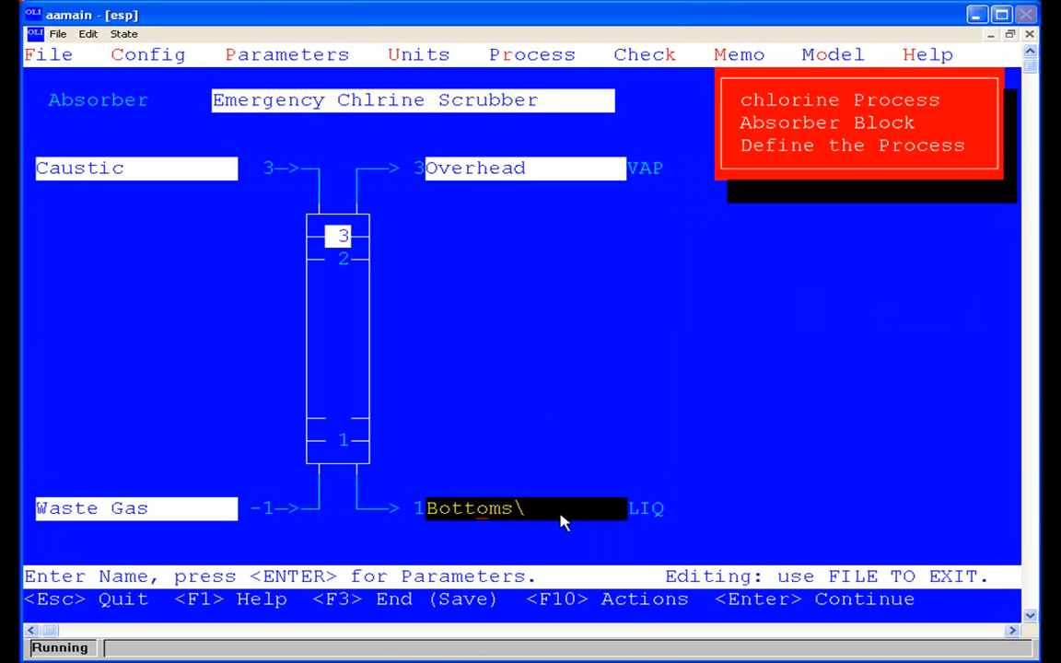
key(BackSpace)
key(BackSpace)
key(F3)
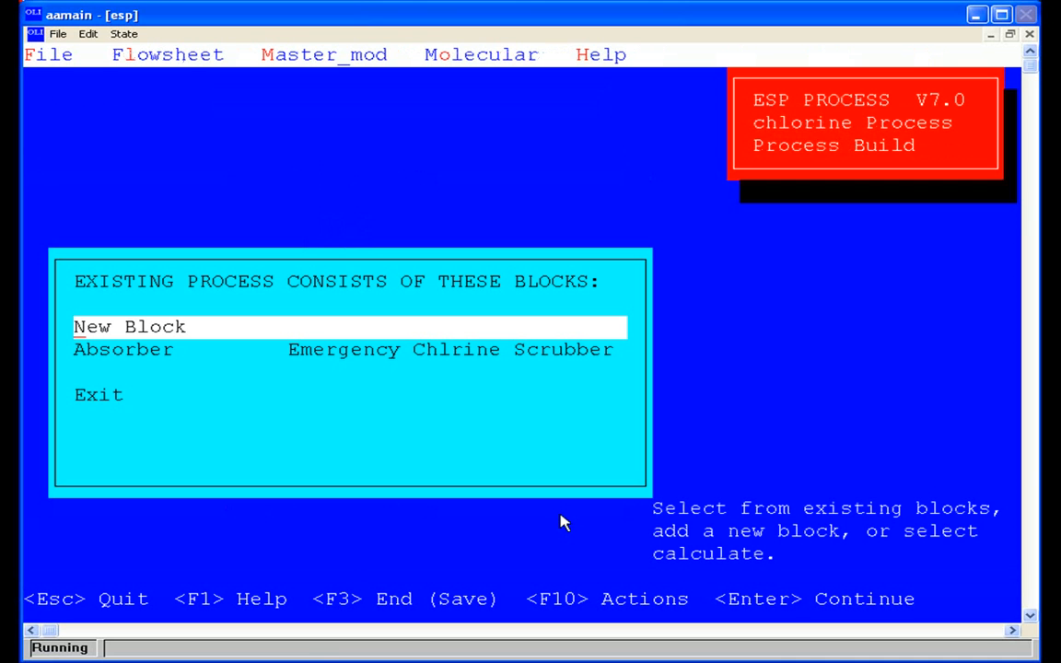
Switch from Process Build to Process Analysis and calculate the chlorine process.
key(Down)
key(Down)
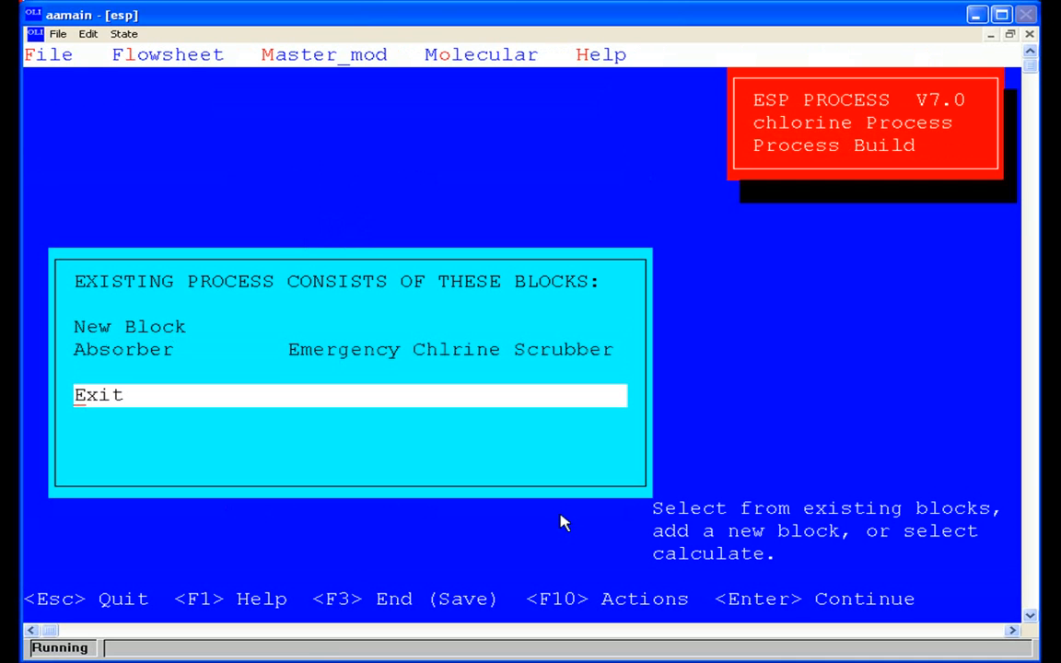
key(Return)
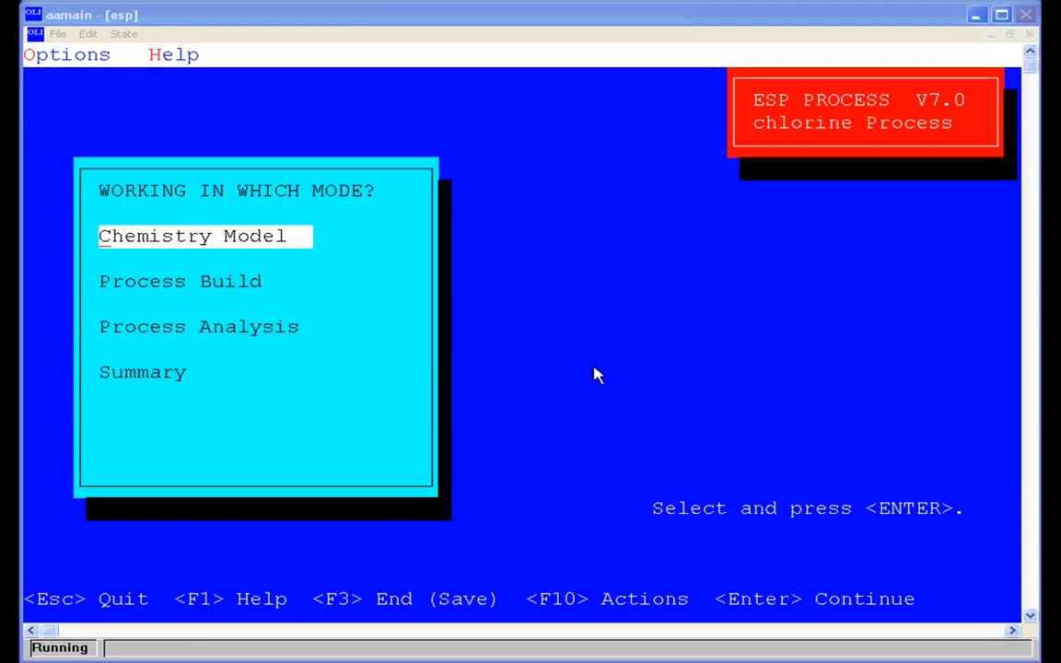
click(245, 335)
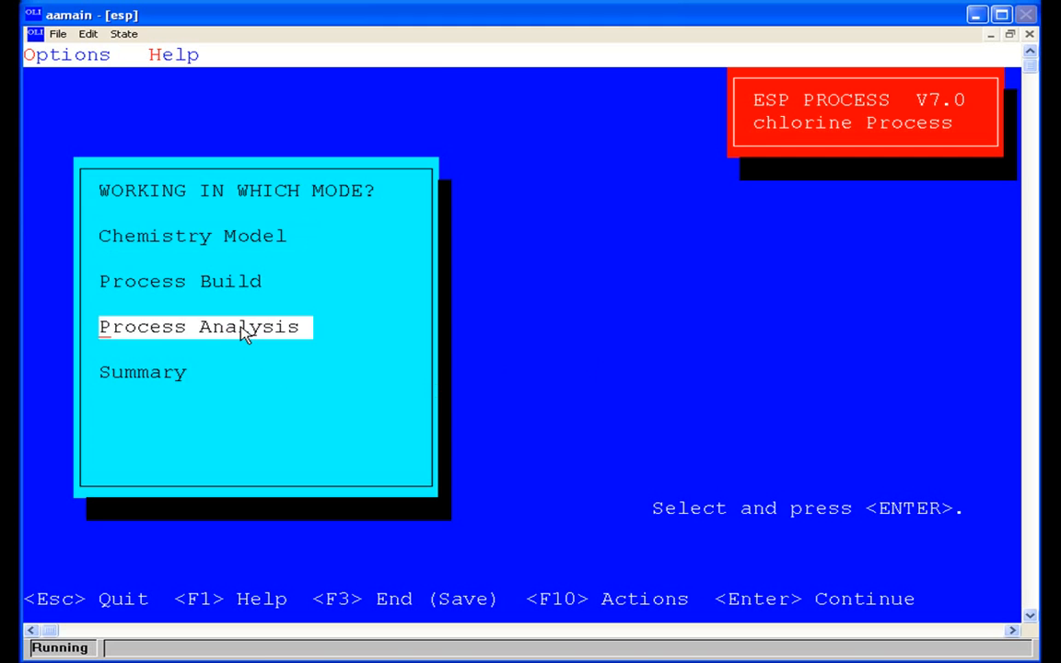
key(Return)
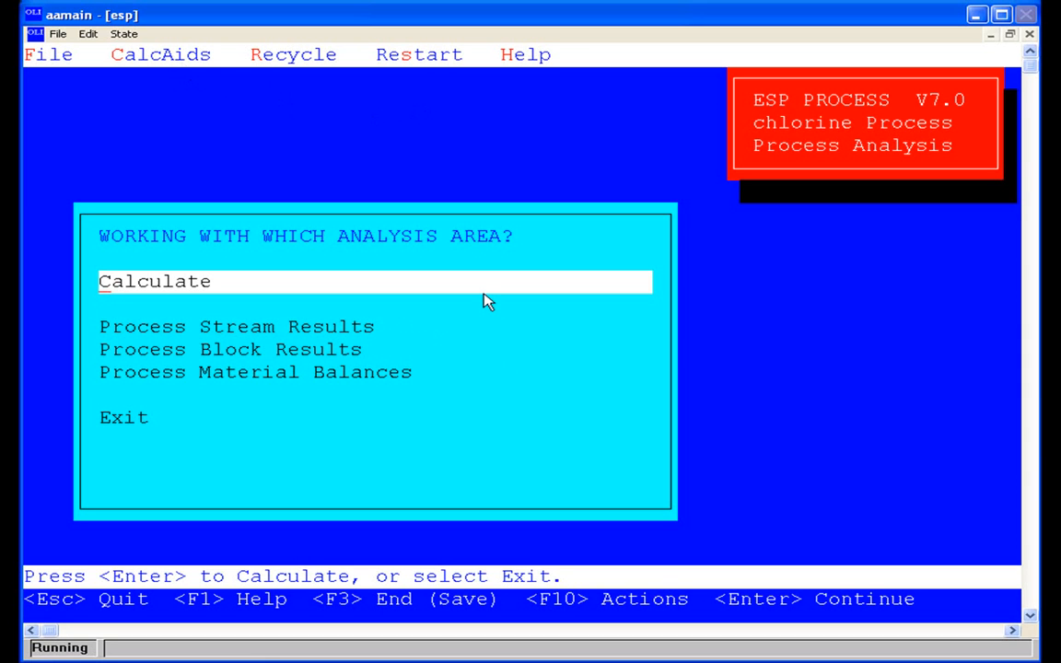
click(205, 288)
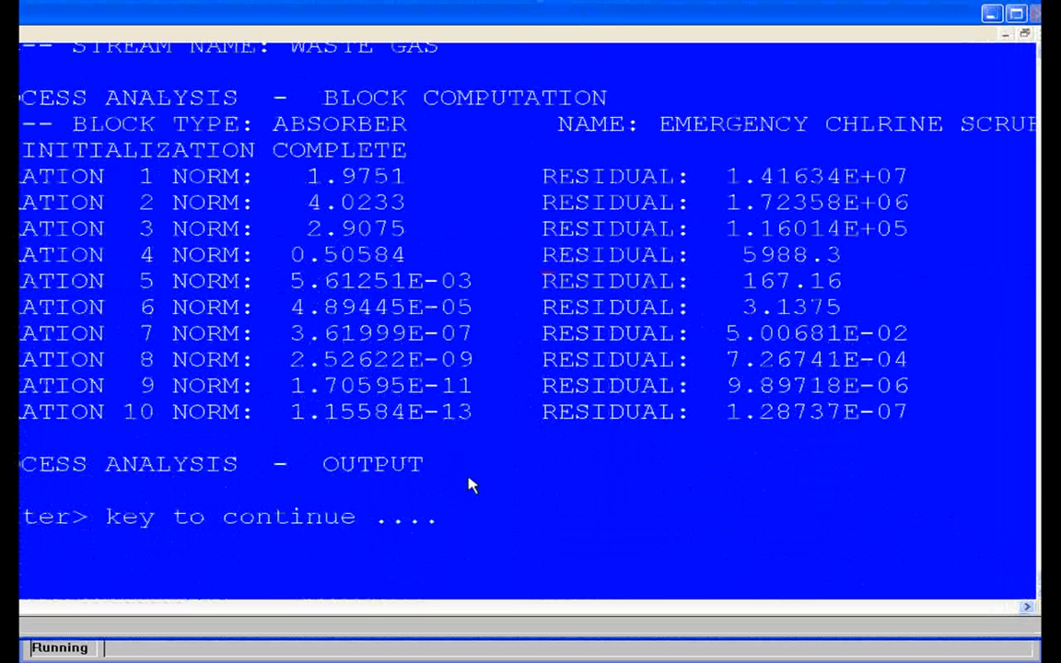
key(Return)
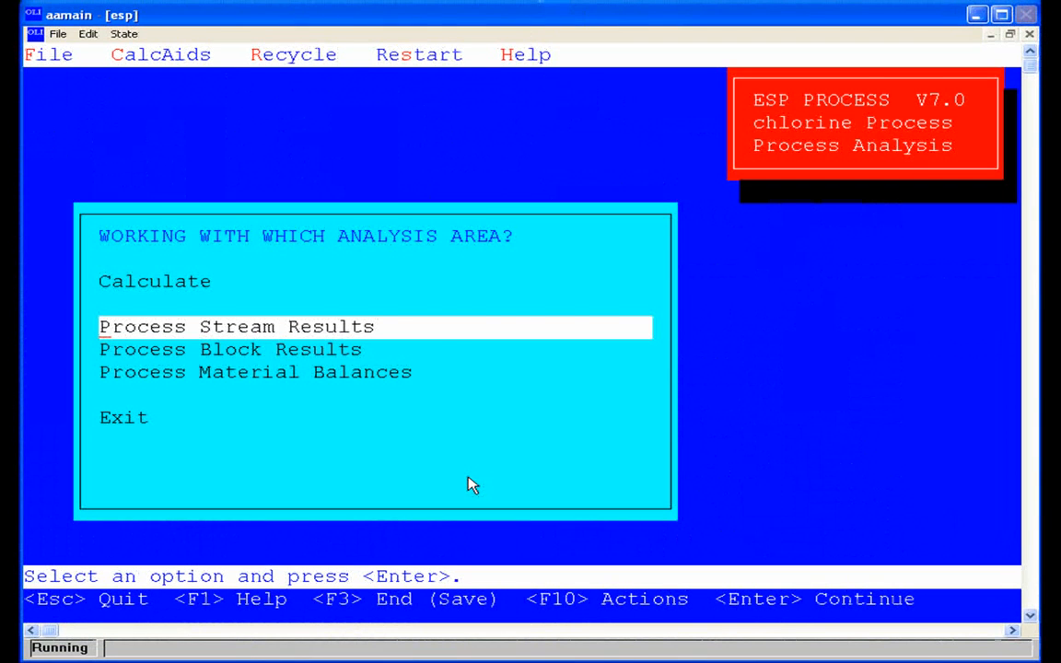
Examine the Caustic stream results by phase, including the pH, component flows and totals.
key(Return)
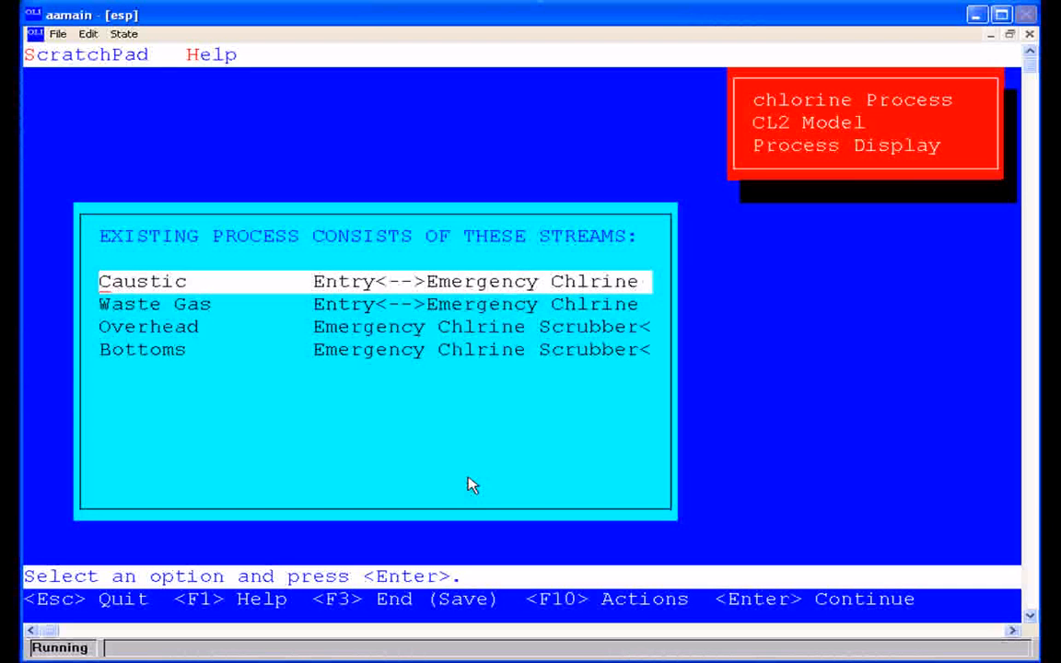
key(Return)
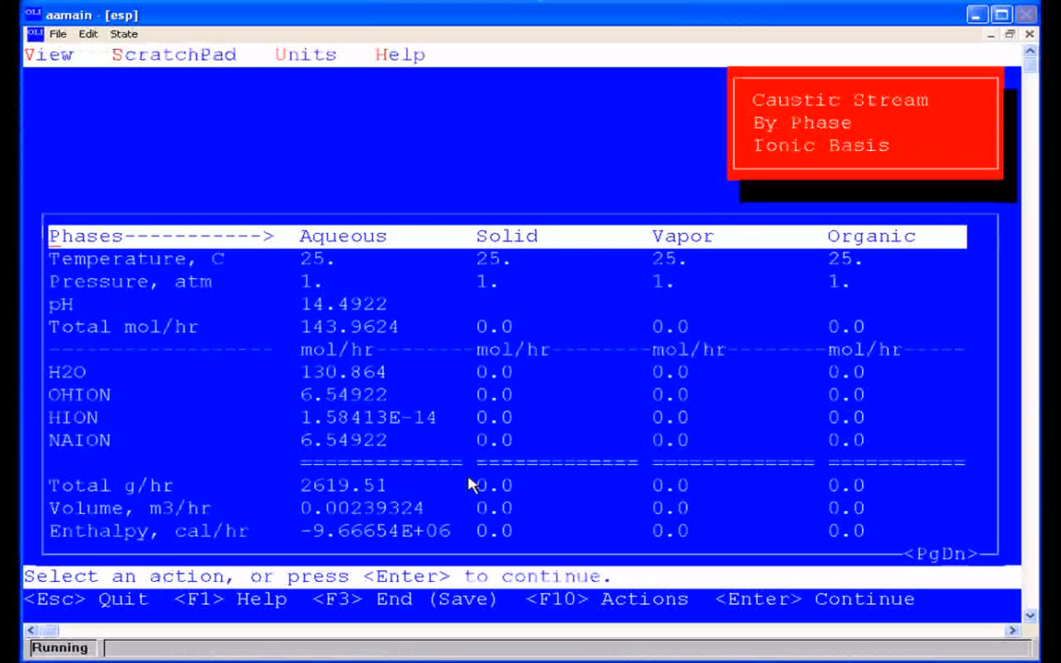
key(Down)
key(Down)
key(Down)
key(Down)
key(Down)
key(Down)
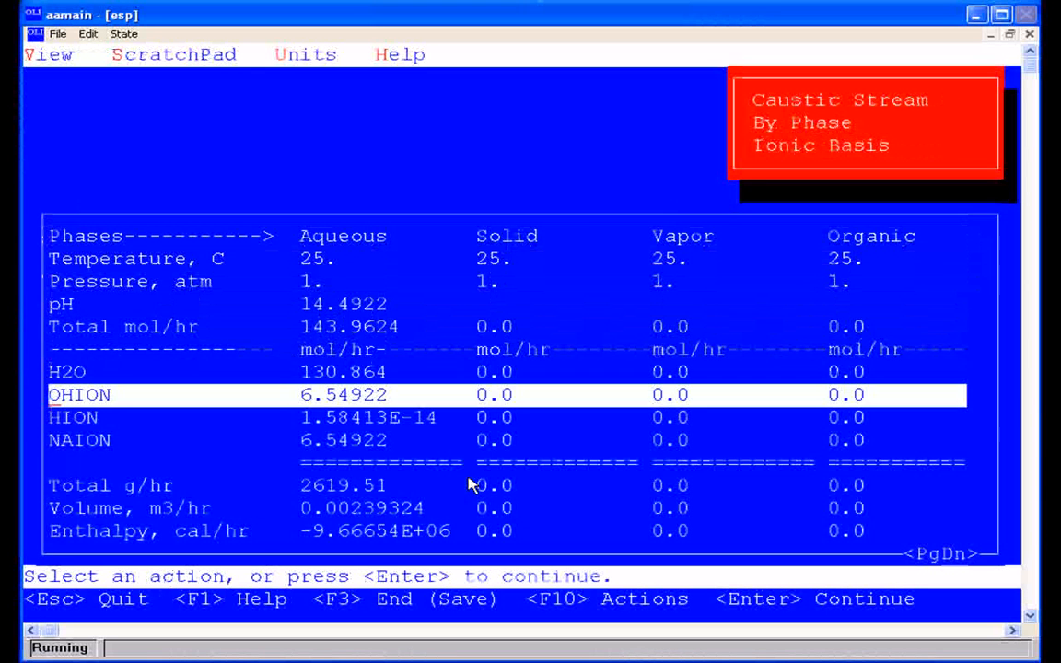
key(Down)
key(Down)
key(Up)
key(Up)
key(Up)
key(Up)
key(Up)
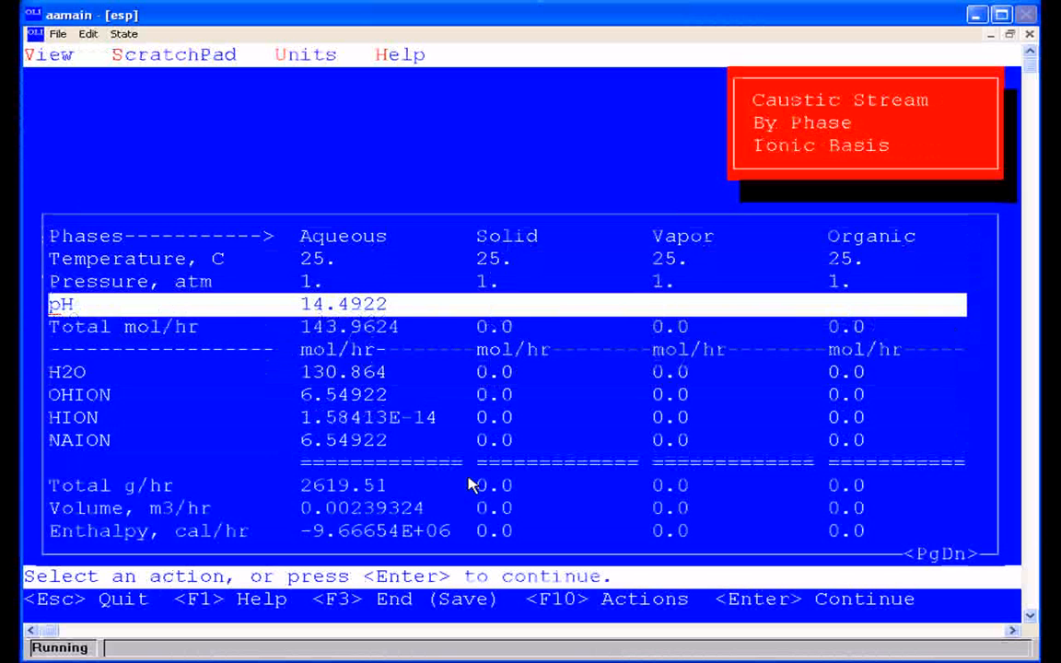
key(Down)
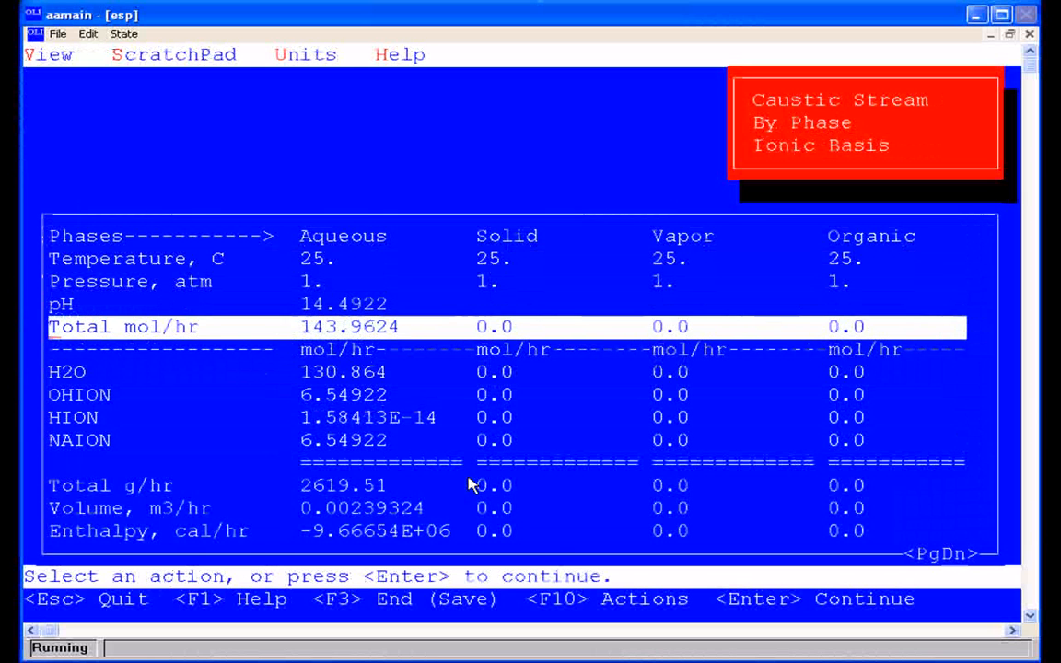
key(Down)
key(Down)
key(Down)
key(Down)
key(Down)
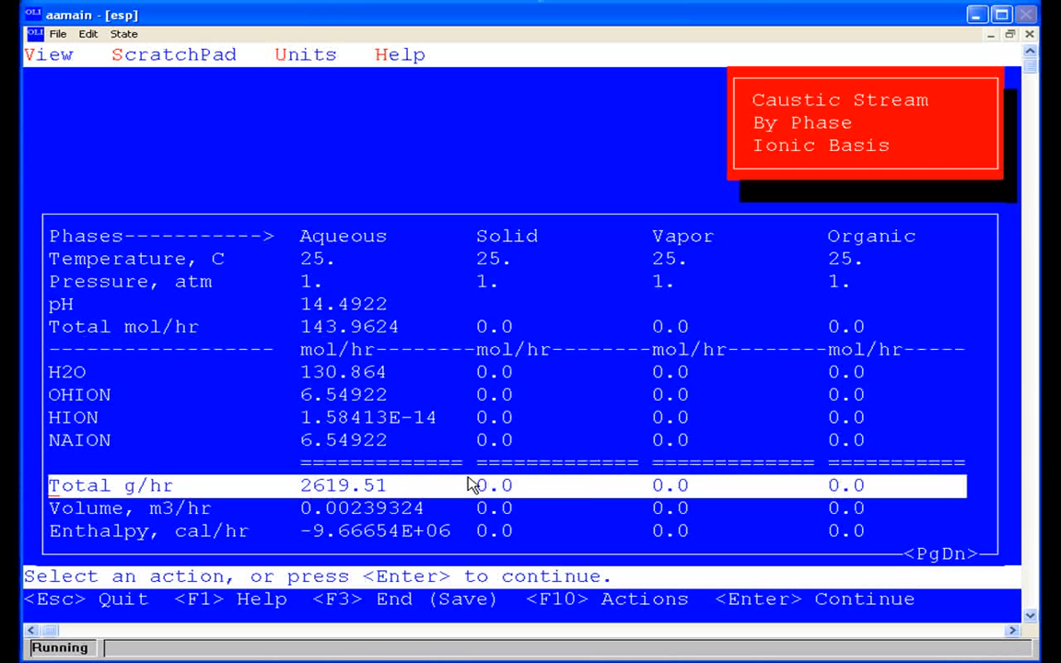
key(Return)
Examine the Waste Gas stream results by phase, including the CO2, CL2 and N2 flows.
key(Return)
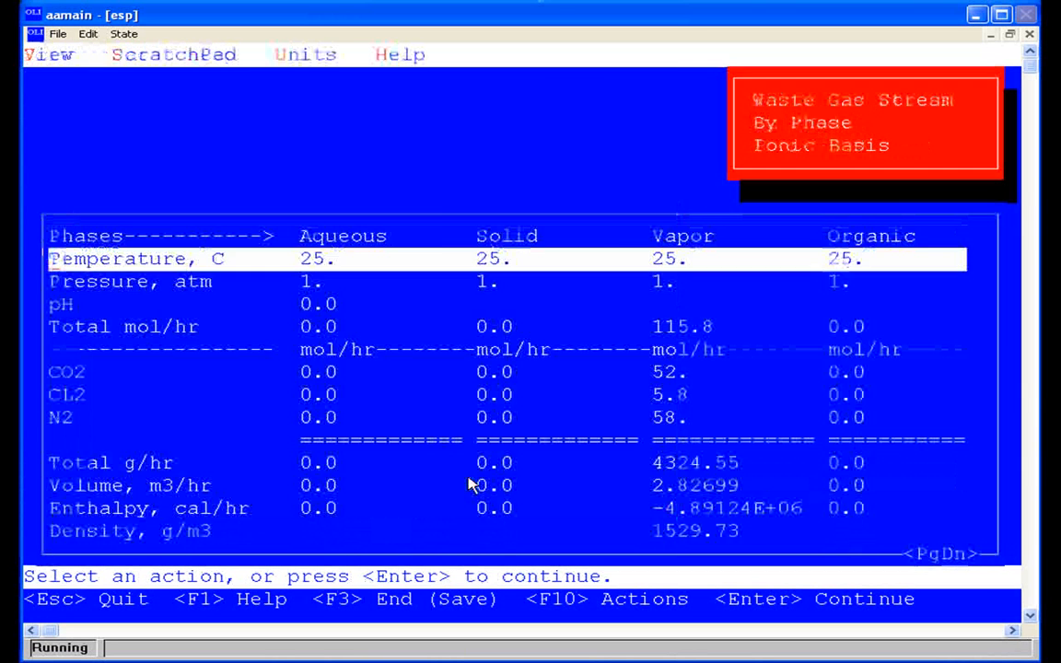
key(Down)
key(Down)
key(Down)
key(Down)
key(Down)
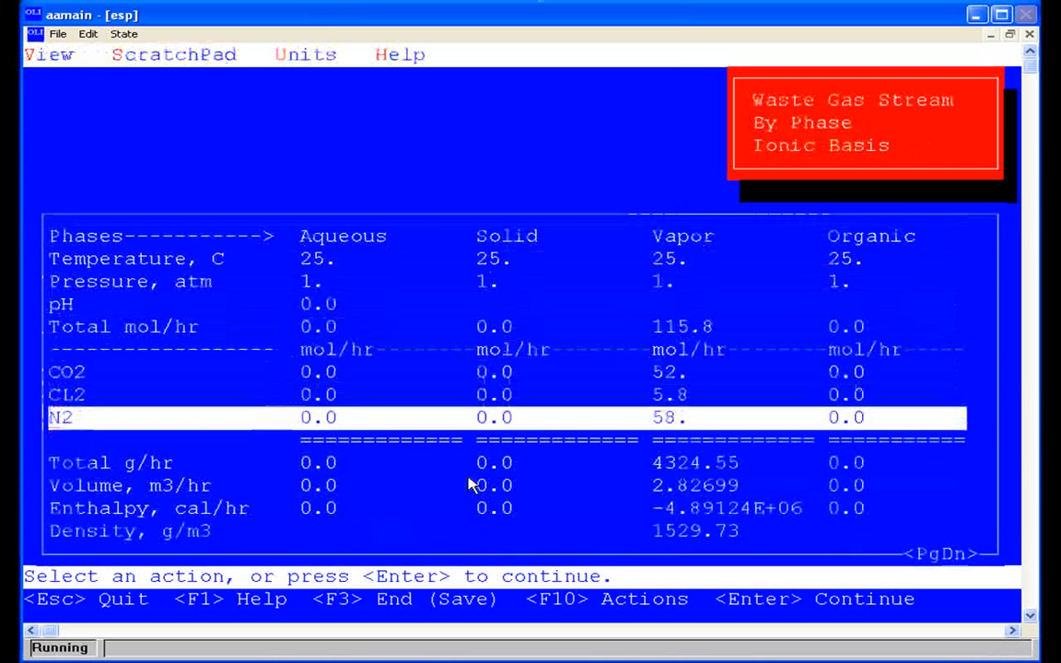
key(Return)
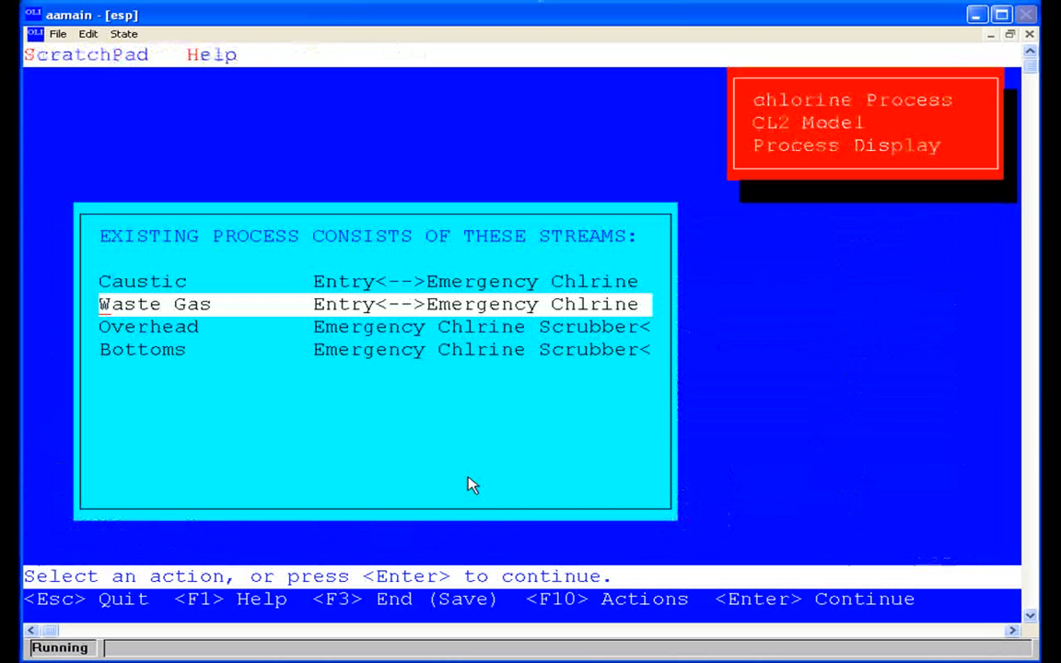
Examine the Overhead stream results by phase, including the CO2 and CL2 flows.
key(Down)
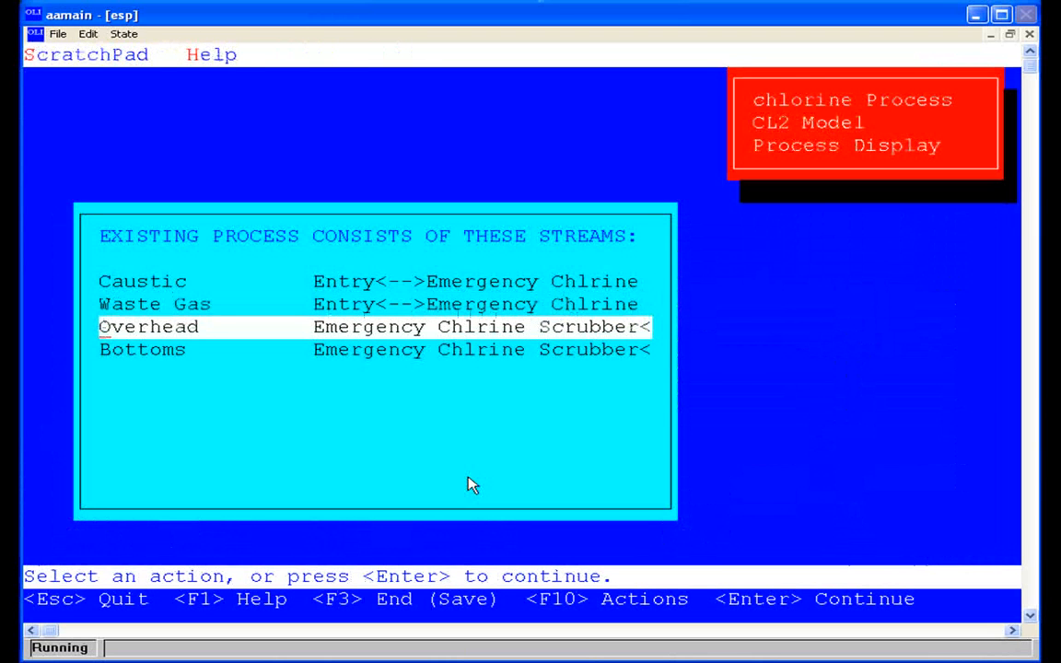
key(Return)
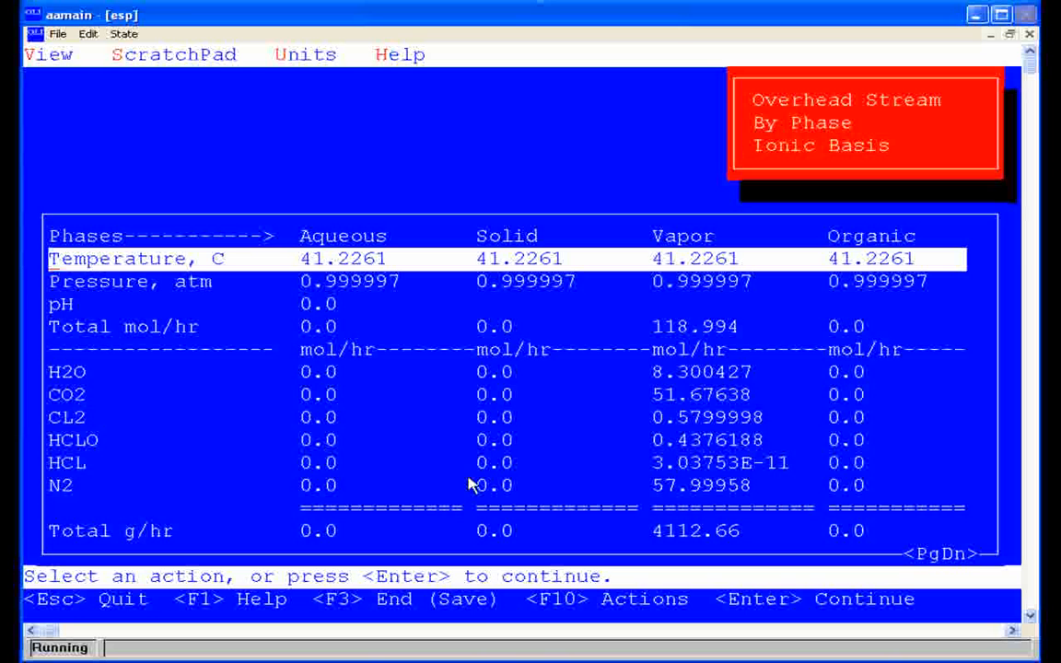
key(Down)
key(Down)
key(Down)
key(Down)
key(Down)
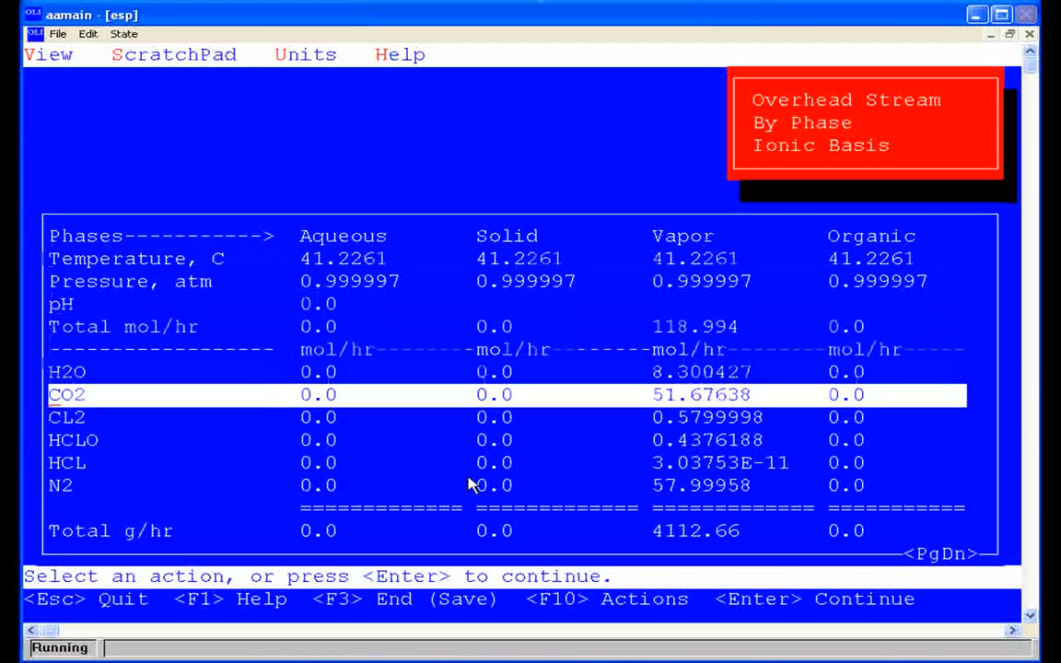
key(Down)
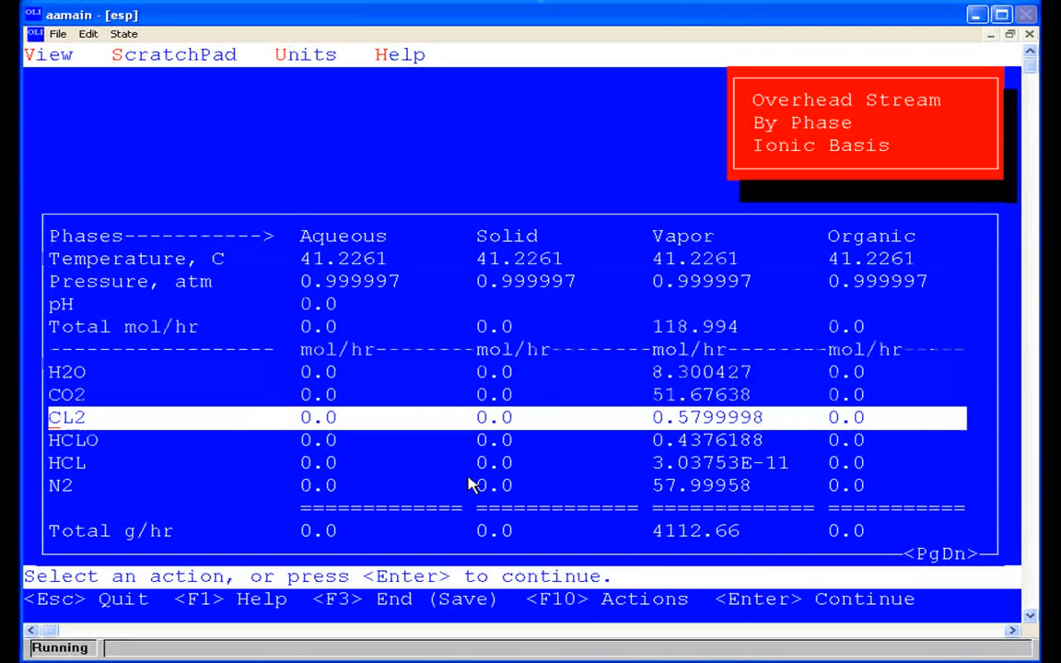
key(Escape)
Examine the Bottoms stream results by phase, including the temperature, pressure and pH.
key(Down)
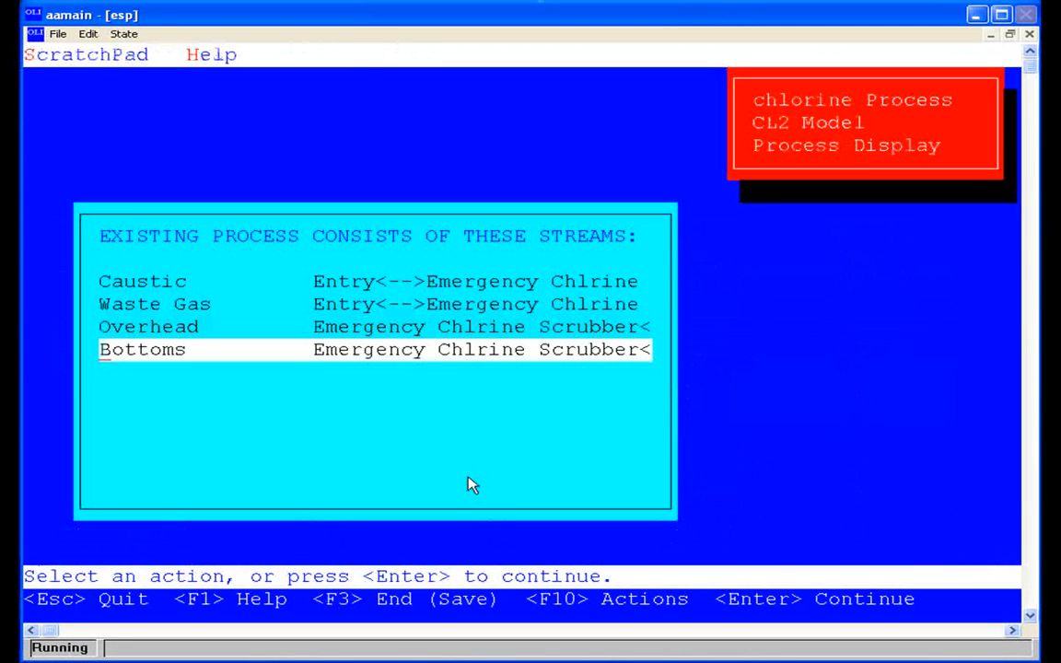
key(Return)
key(Down)
key(Down)
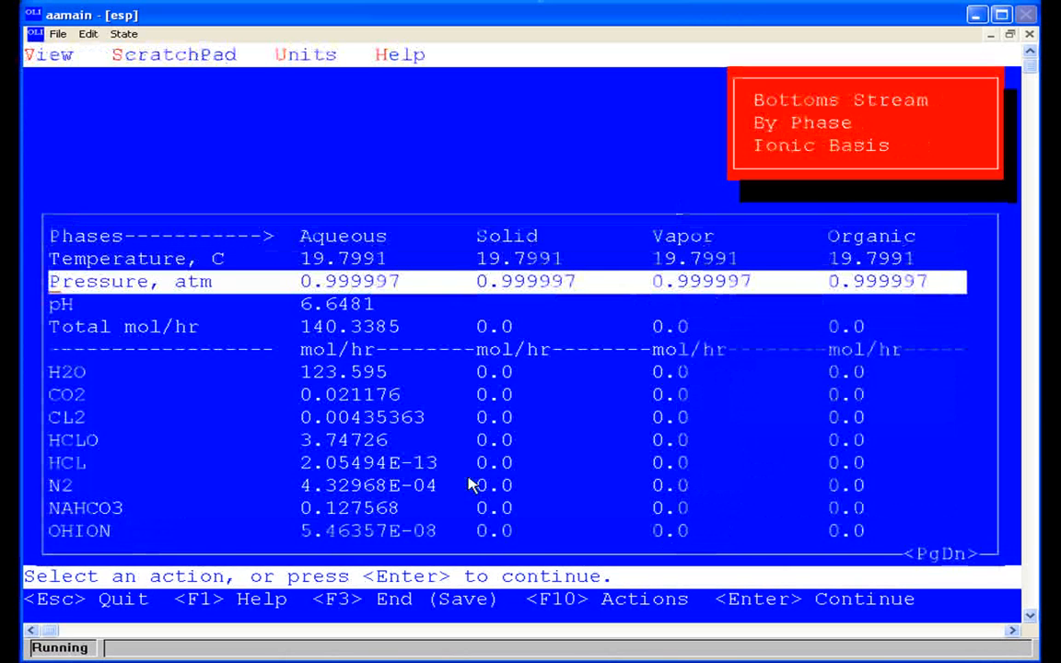
key(Down)
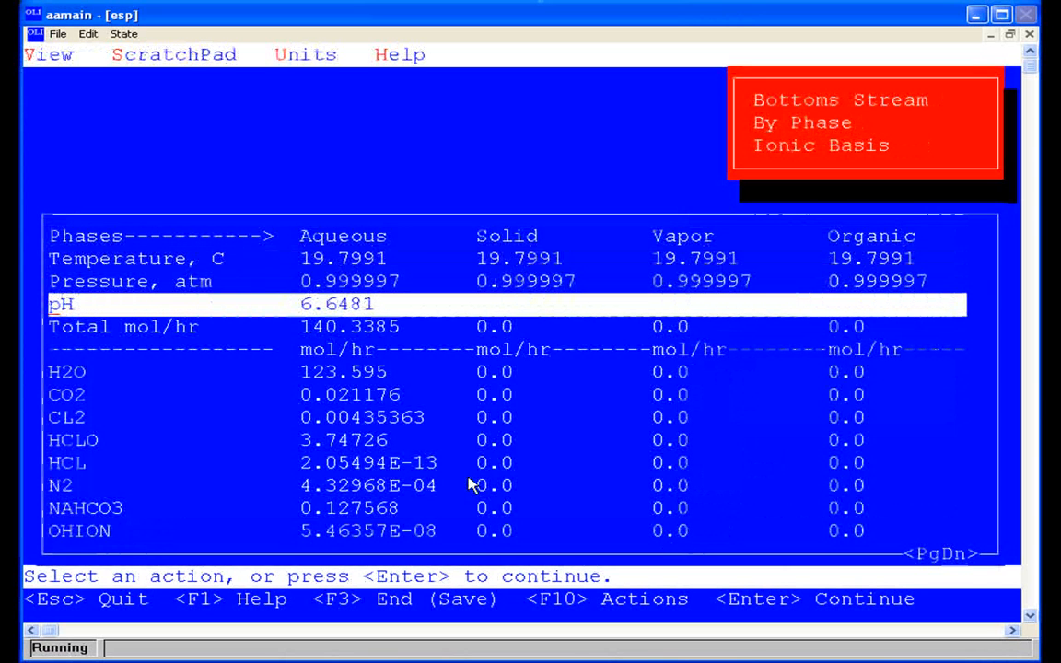
key(Escape)
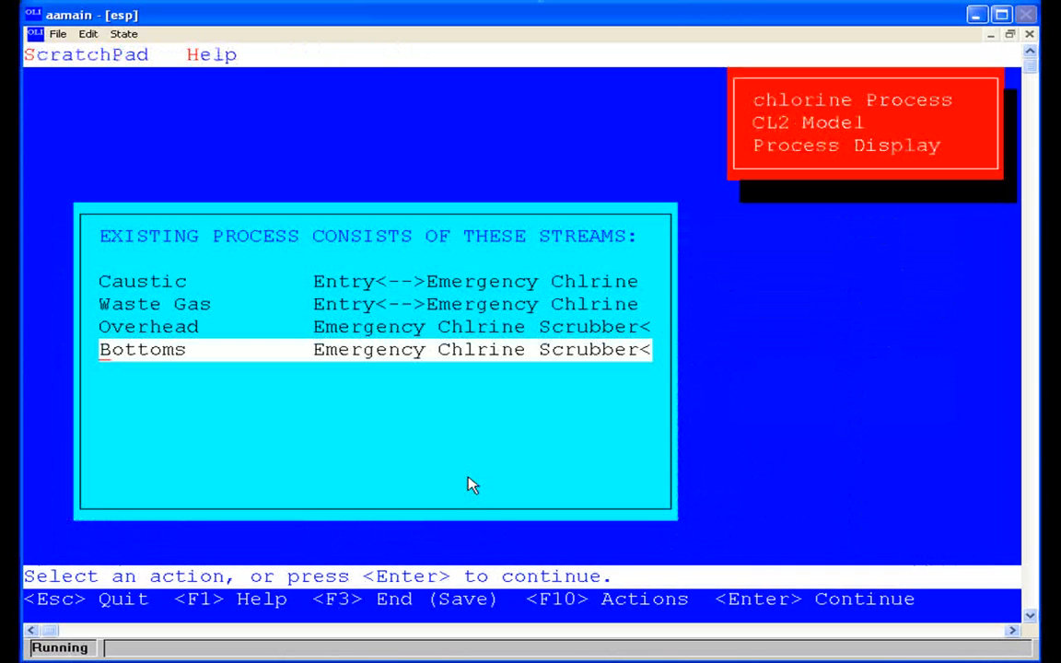
Leave the stream results and open the temperature, liquid and vapor column profiles of the Emergency Chlrine Scrubber absorber block.
key(Escape)
key(Down)
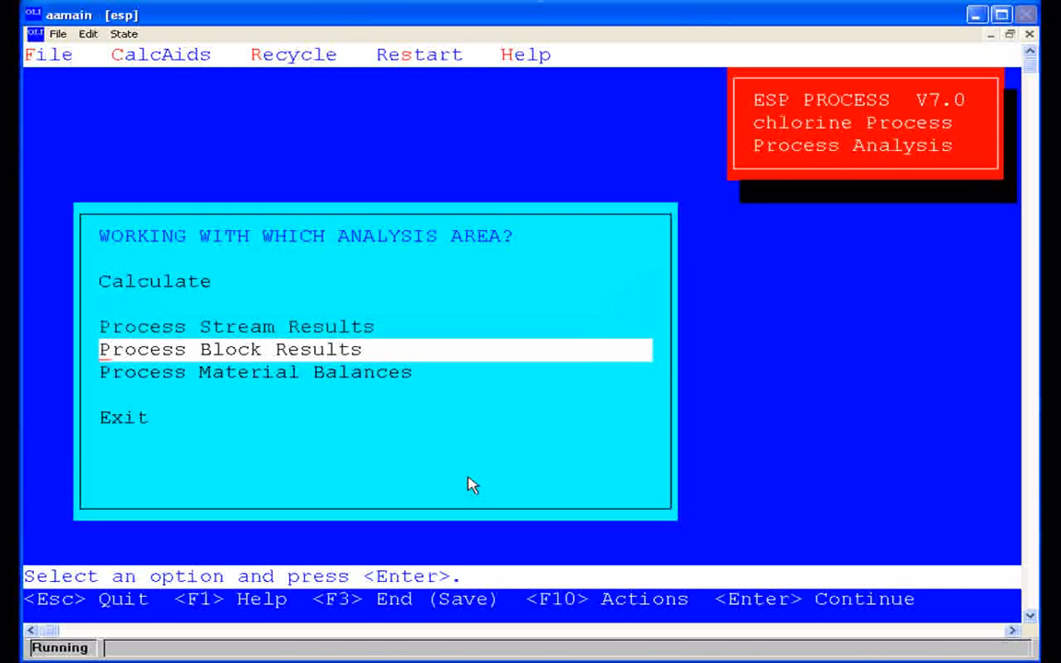
key(Return)
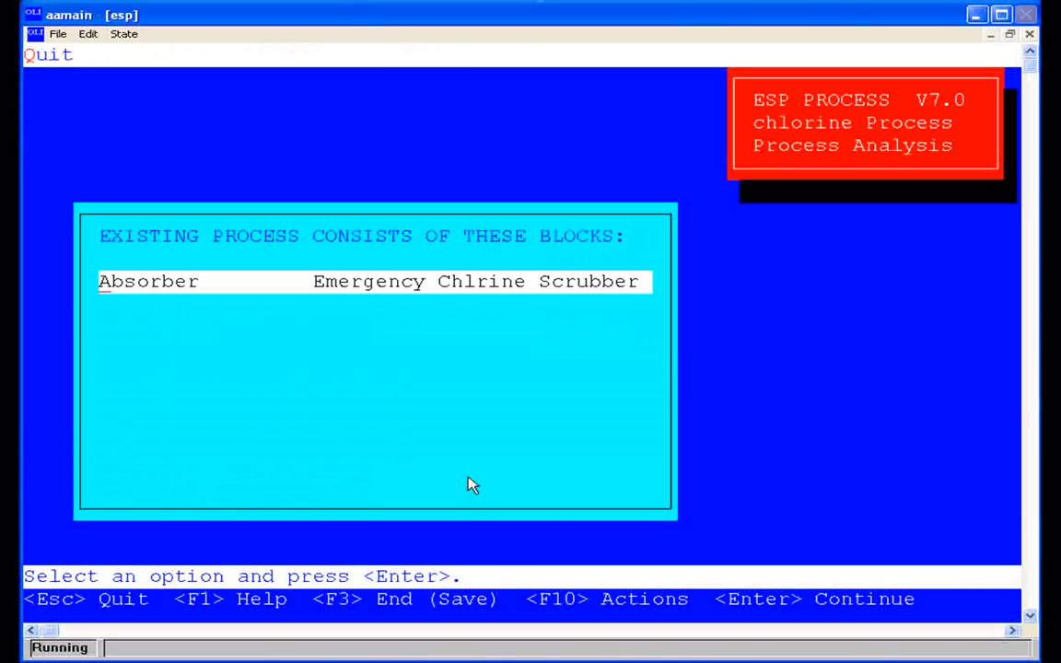
key(Return)
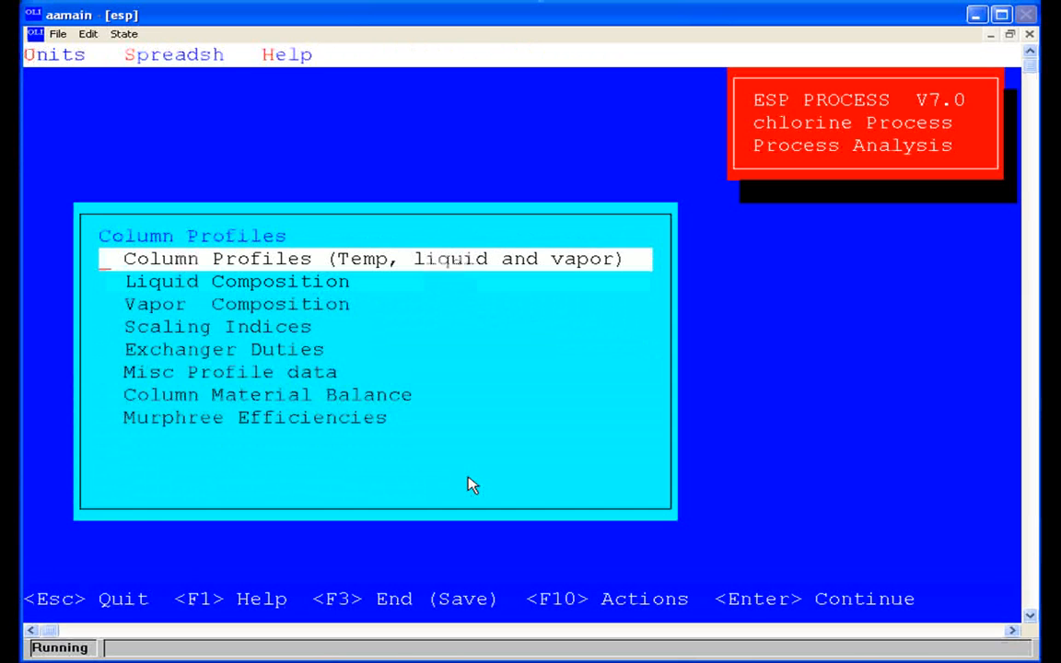
key(Return)
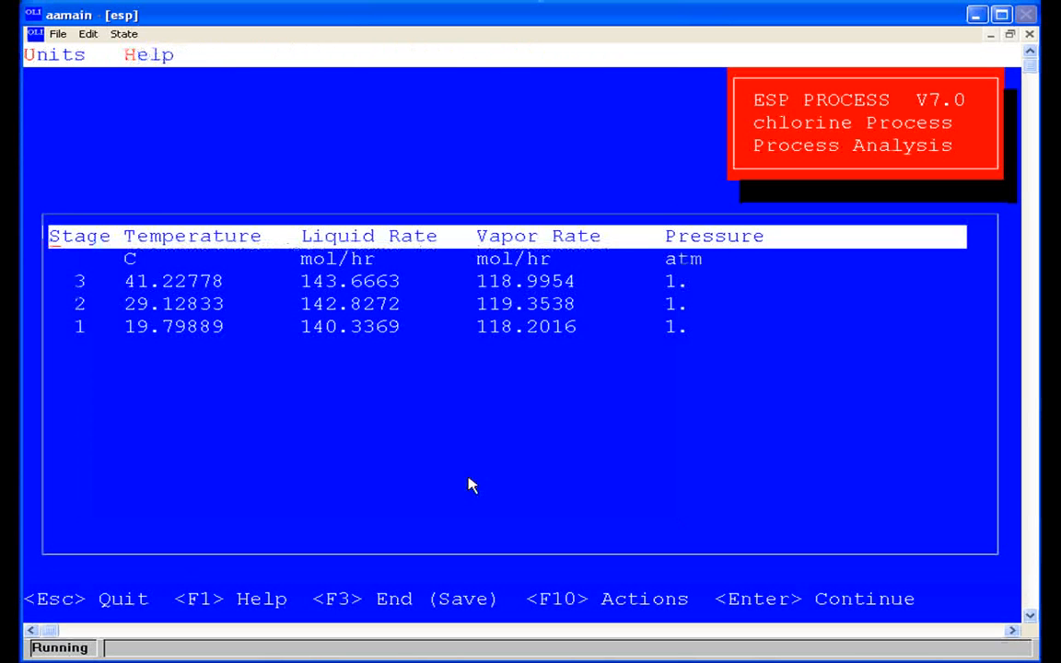
Compare the temperature, liquid rate and vapor rate across stages 3, 2 and 1 in the column profiles.
key(Down)
key(Down)
key(Down)
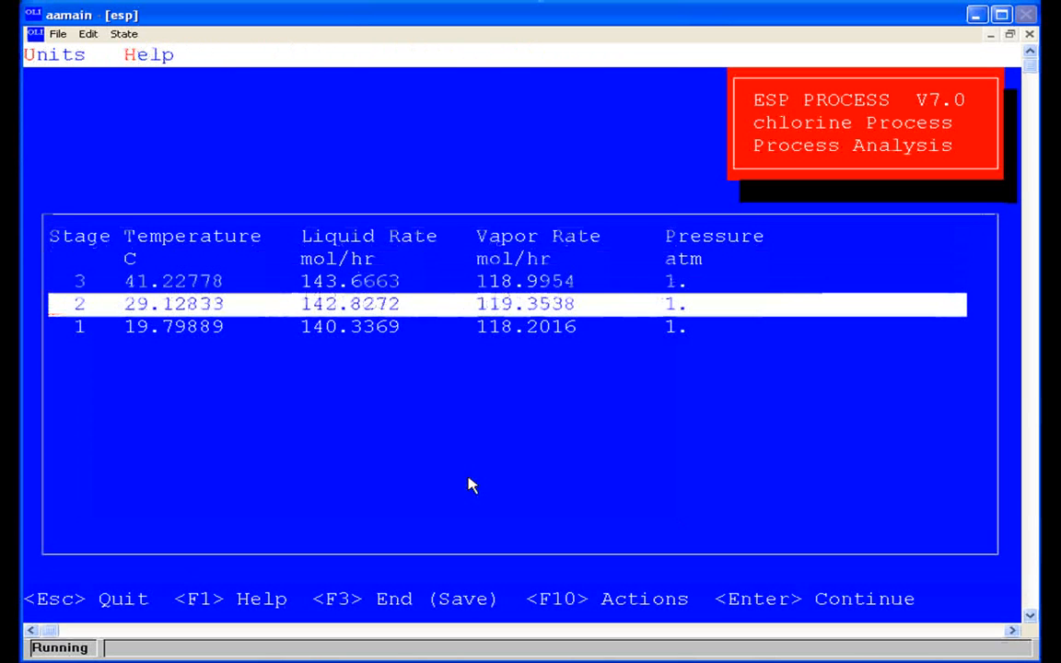
key(Up)
key(Down)
key(Down)
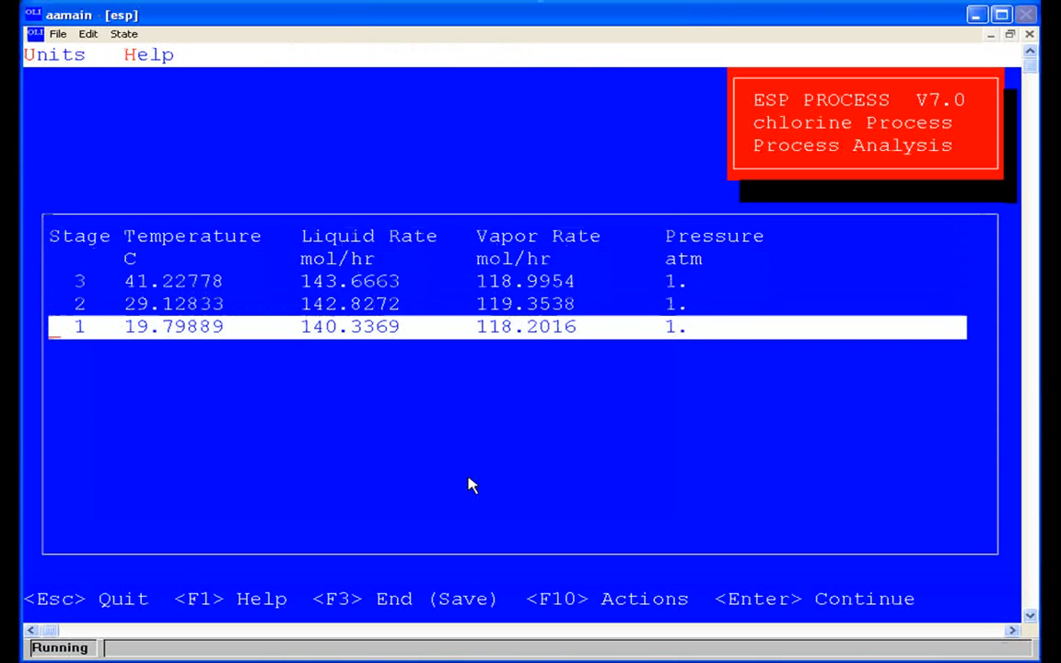
key(Up)
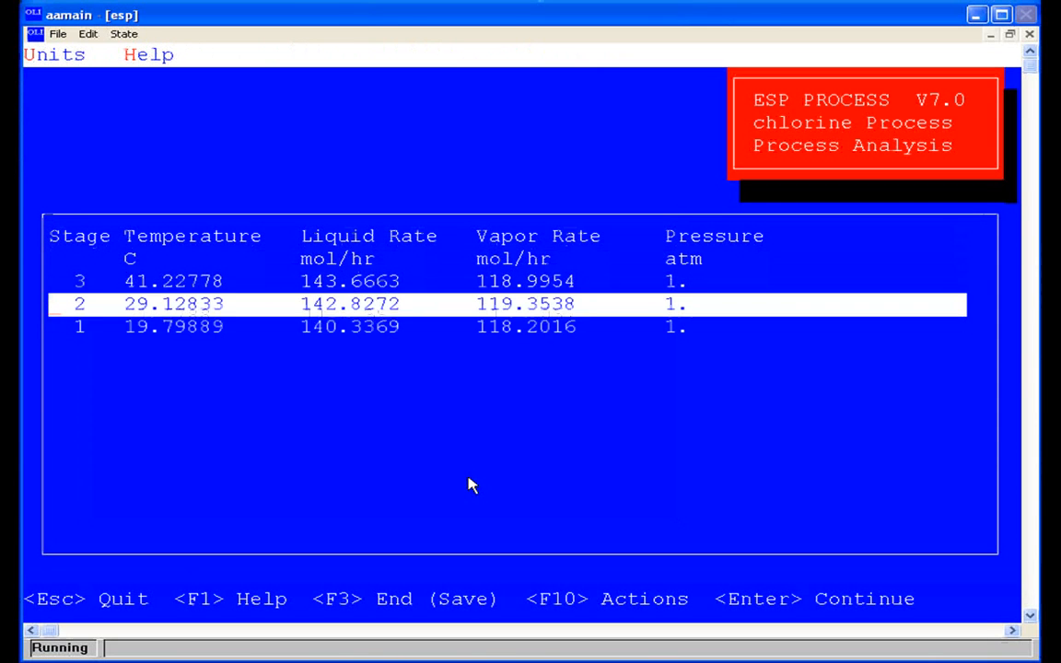
key(Up)
key(Down)
key(Down)
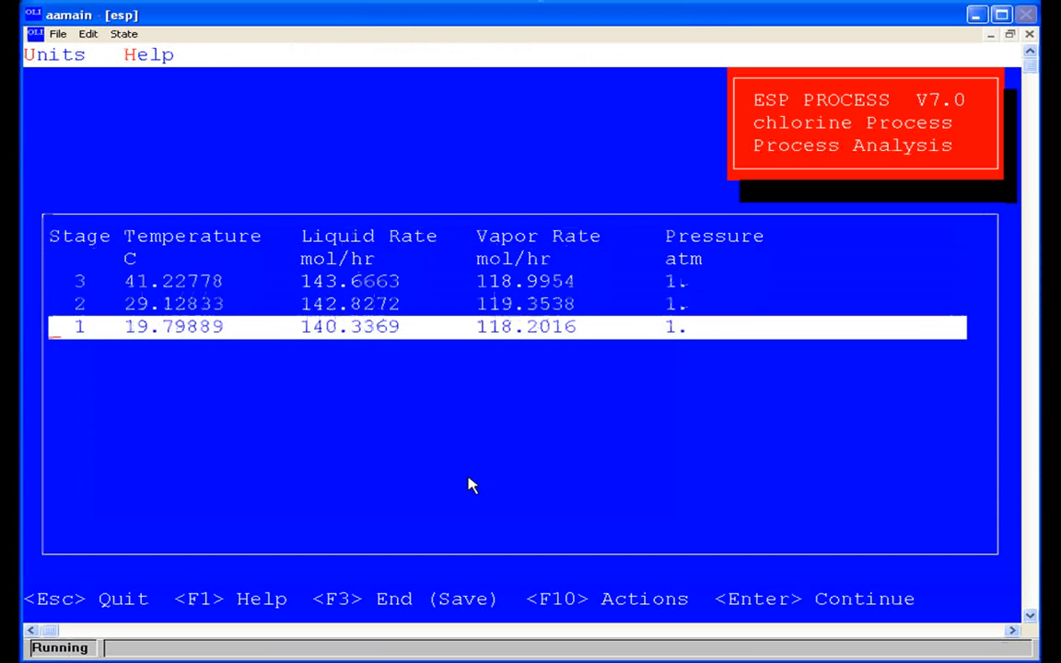
key(Up)
key(Up)
key(Down)
key(Down)
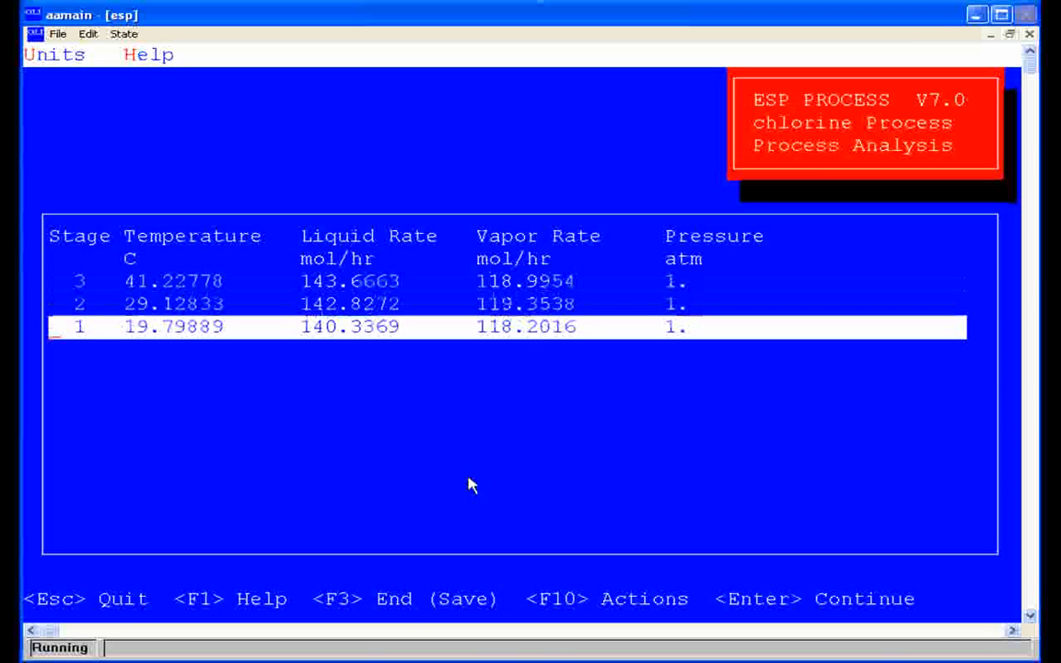
key(Up)
key(Up)
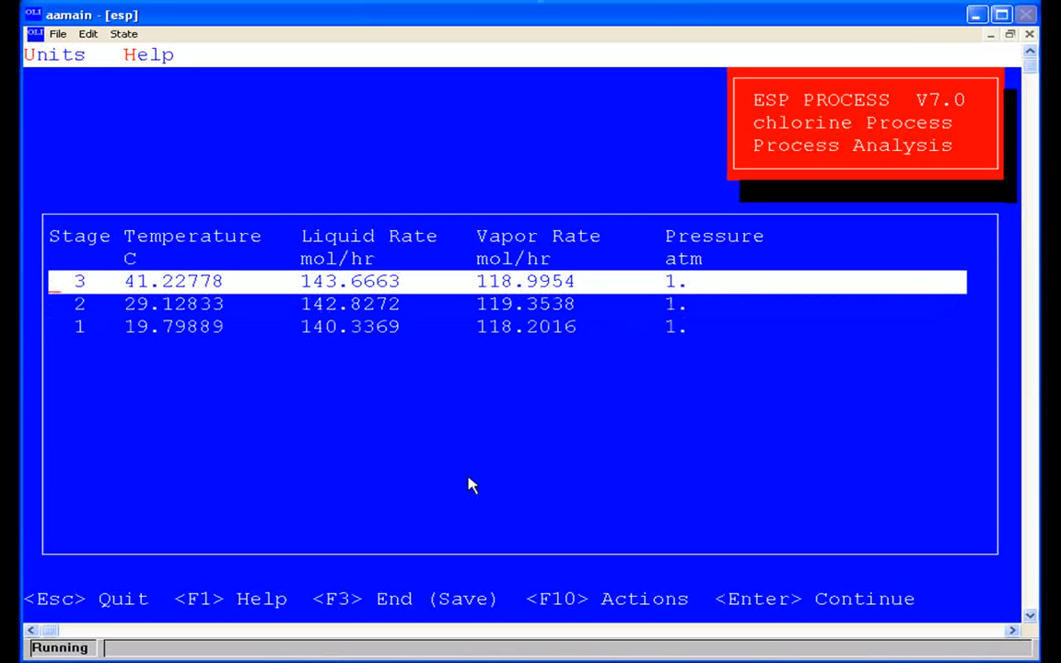
key(Down)
key(Down)
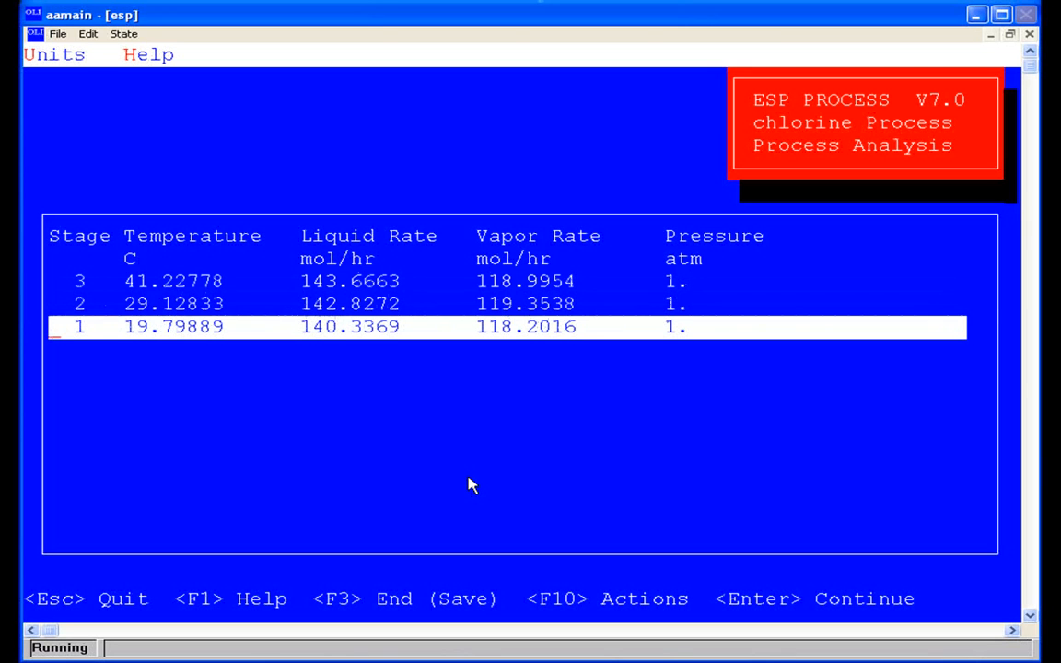
key(Up)
key(Up)
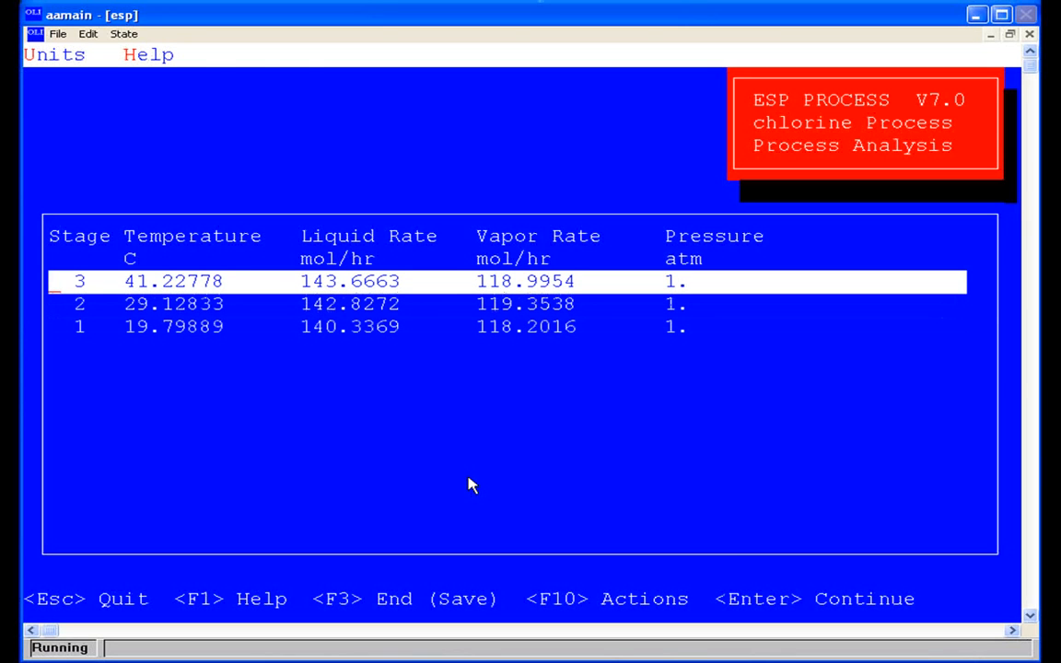
key(Escape)
Look through the absorber's liquid composition tables of aqueous mole fractions for each stage.
key(Down)
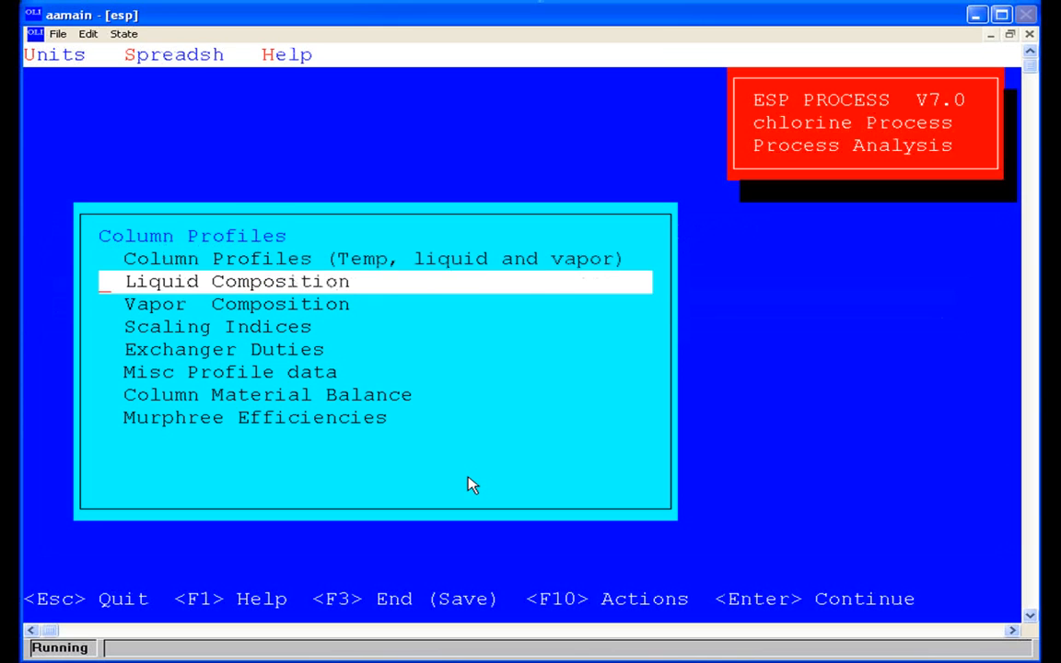
key(Return)
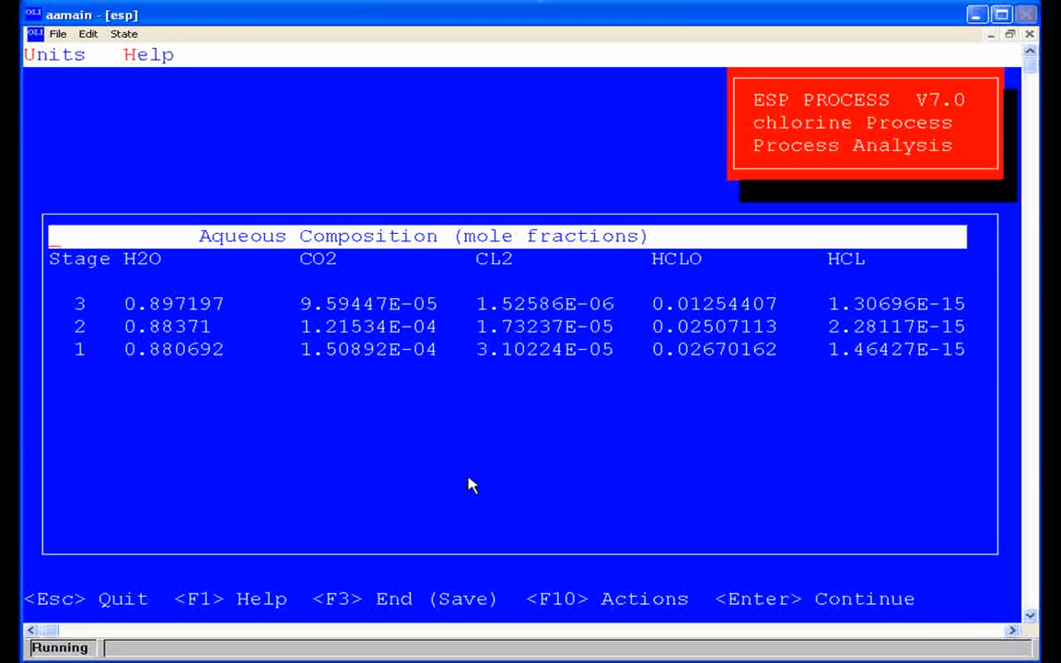
key(Return)
key(Return)
key(Return)
key(Return)
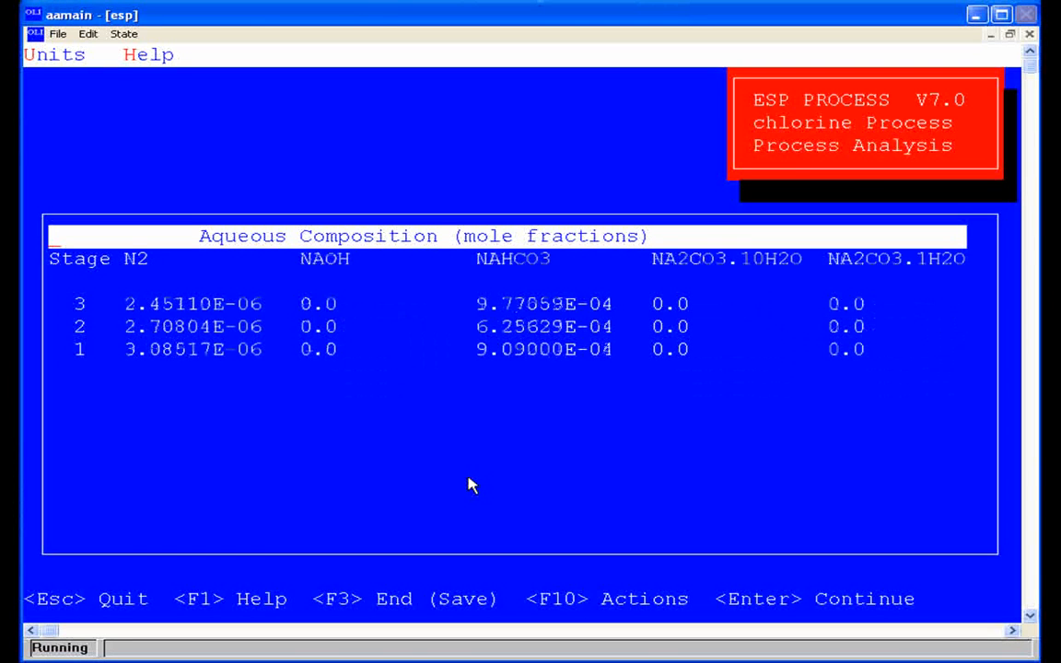
View the absorber's vapor composition profile and return to the list of column profiles.
key(Down)
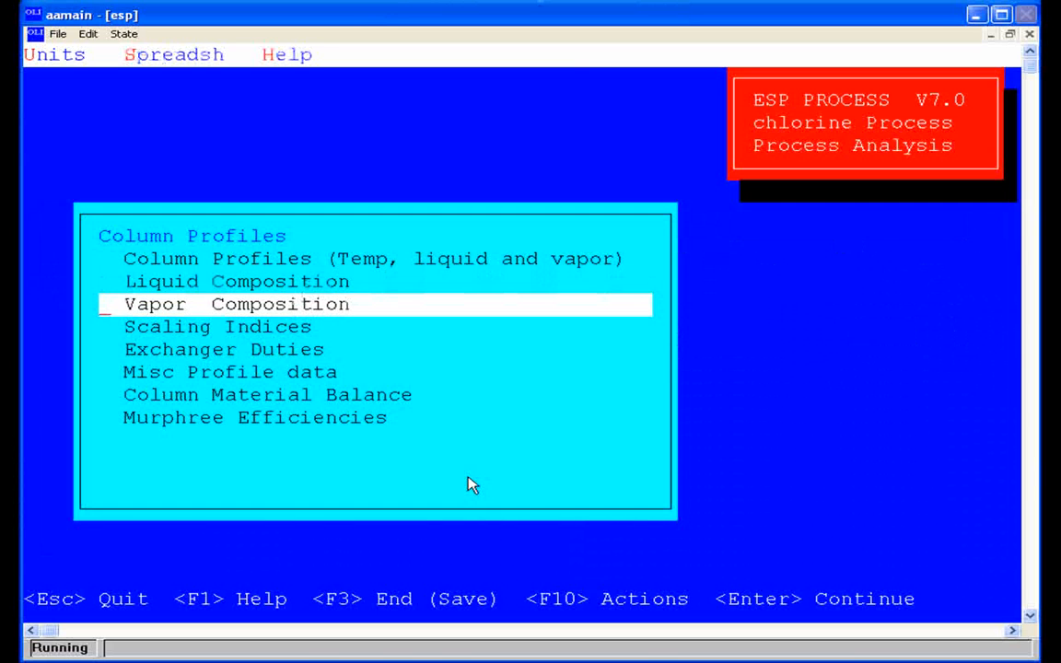
key(Return)
key(Return)
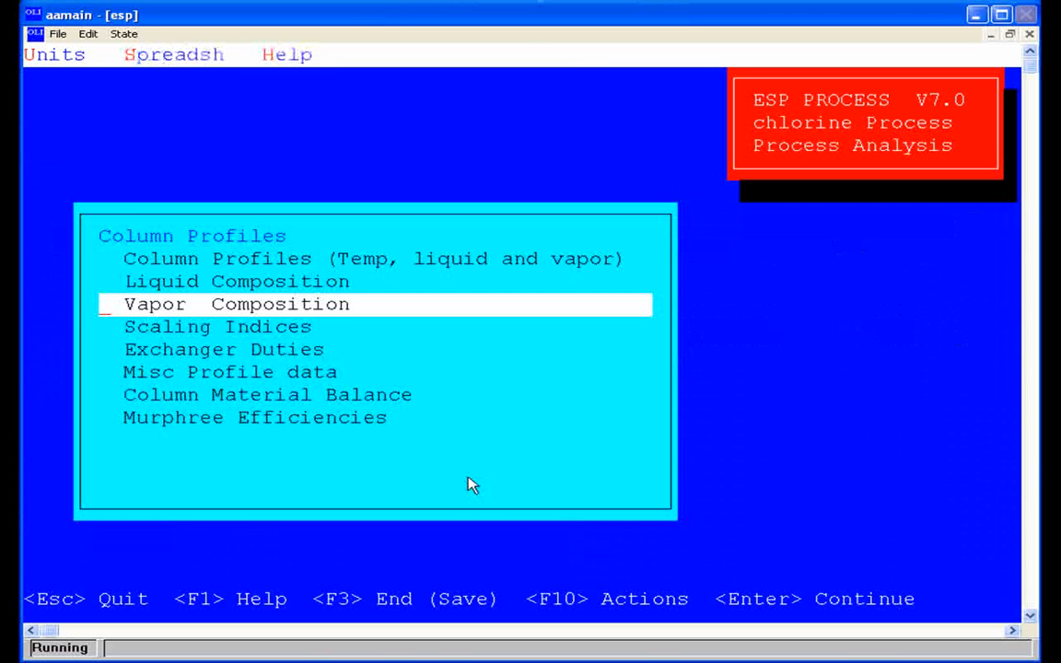
Examine the scaling indices of the solids, such as NAHCO3 and NACL, on each absorber stage.
key(Down)
key(Return)
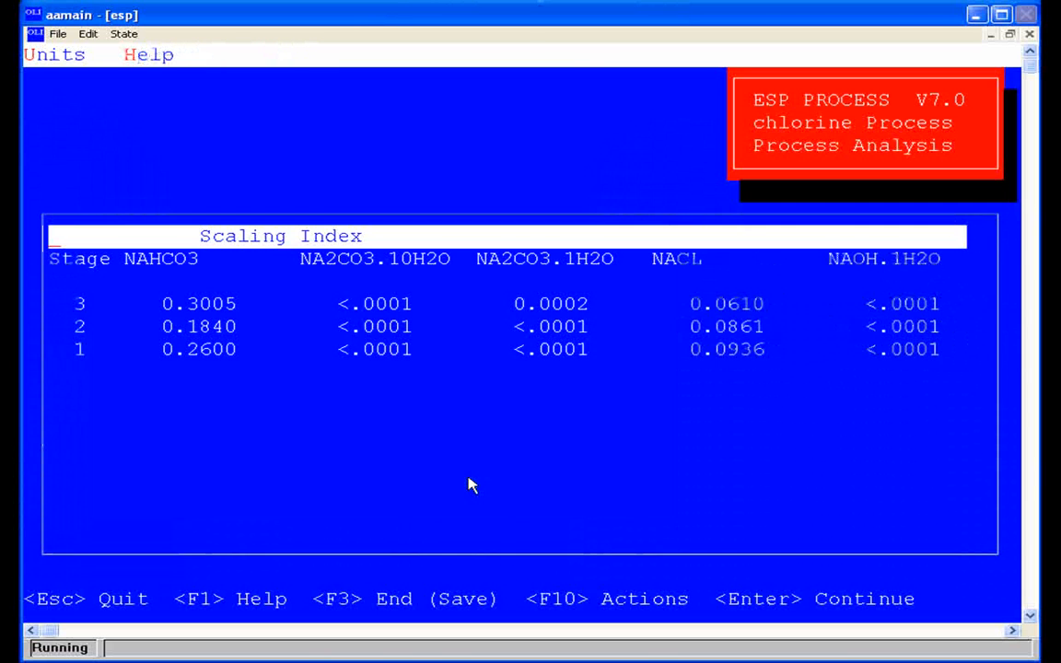
key(Down)
key(Down)
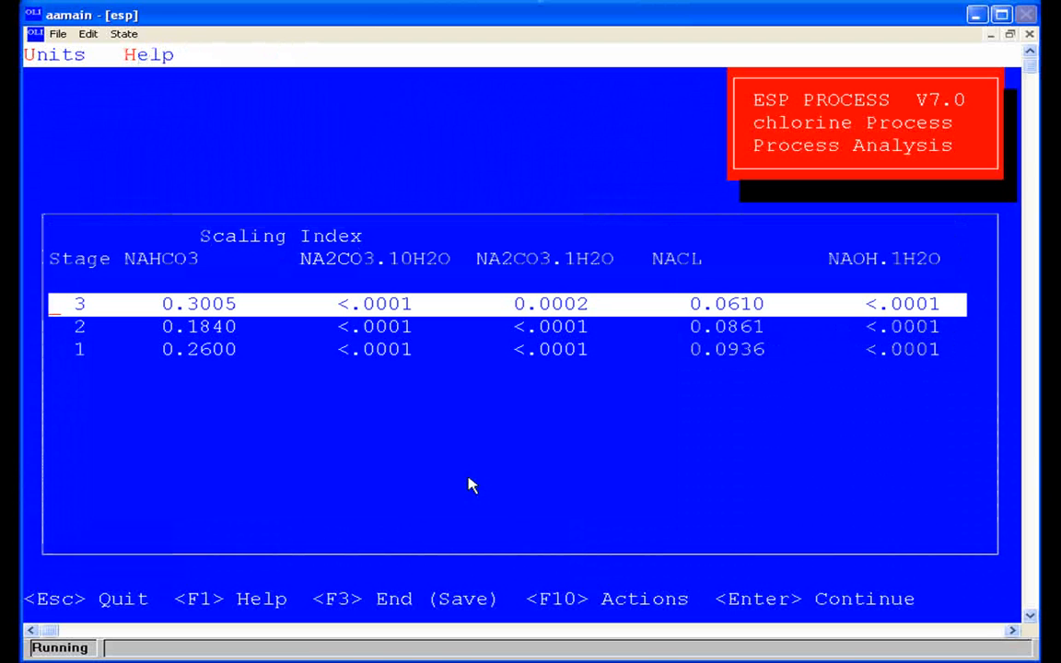
key(Down)
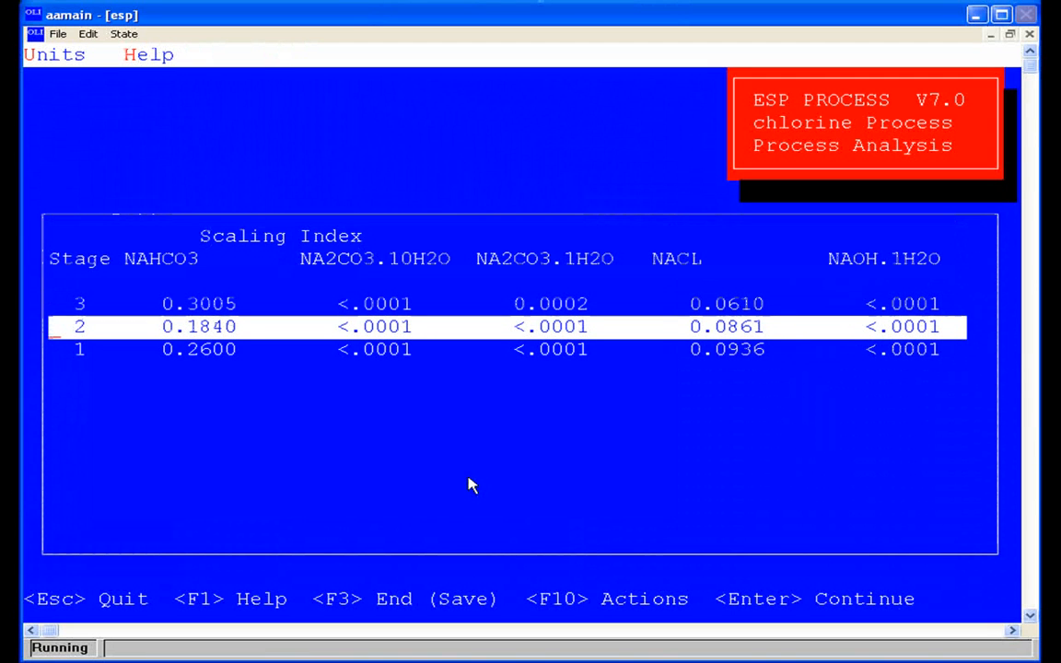
key(Up)
key(Up)
key(Down)
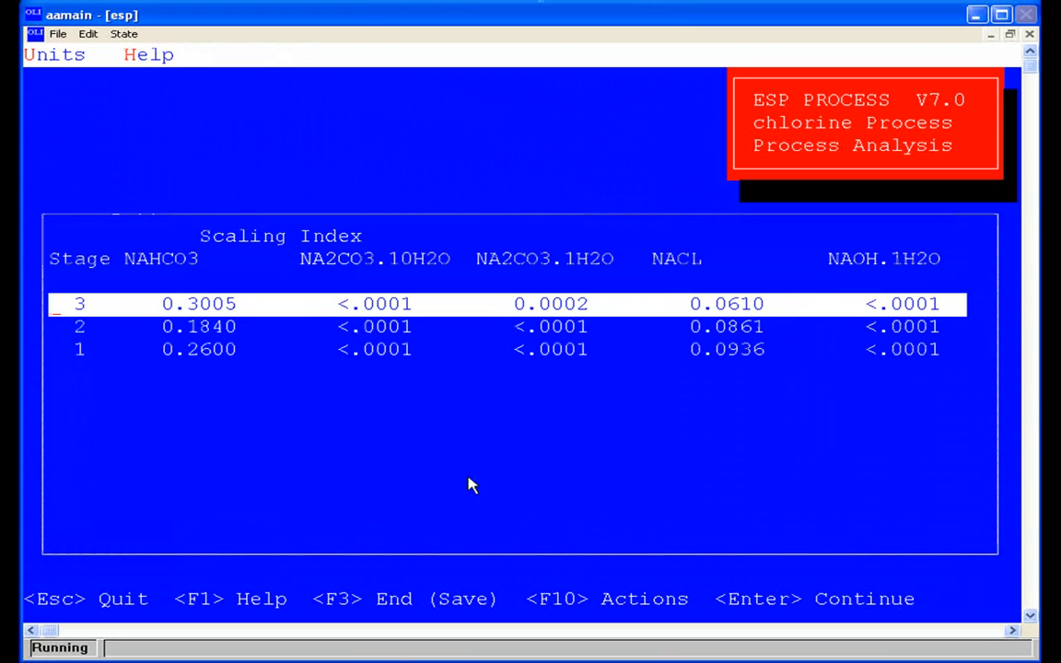
key(Down)
key(Down)
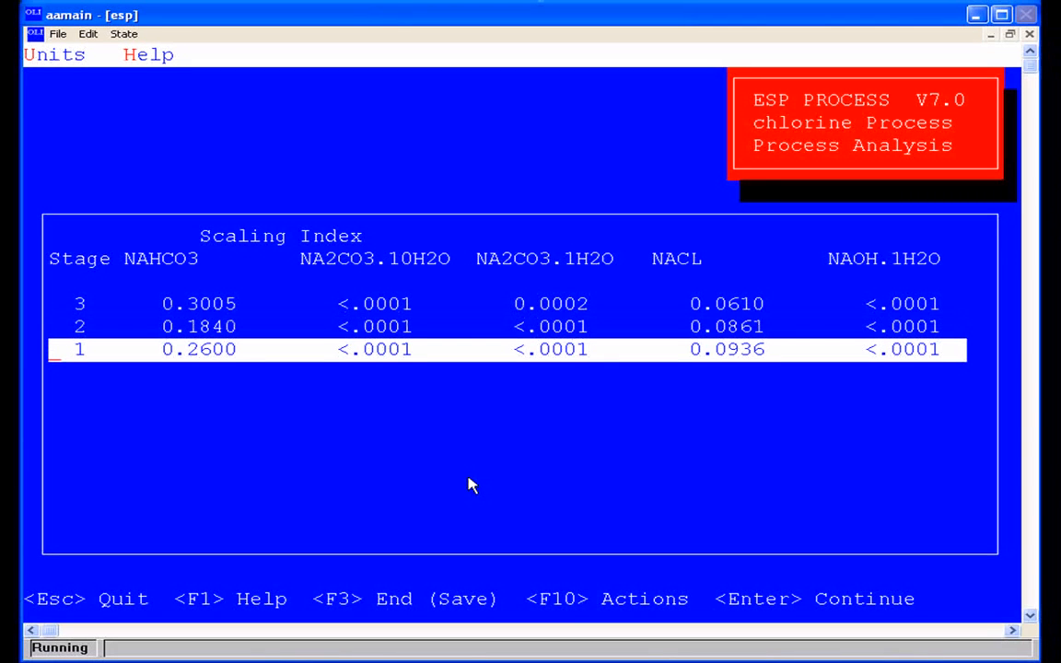
key(Escape)
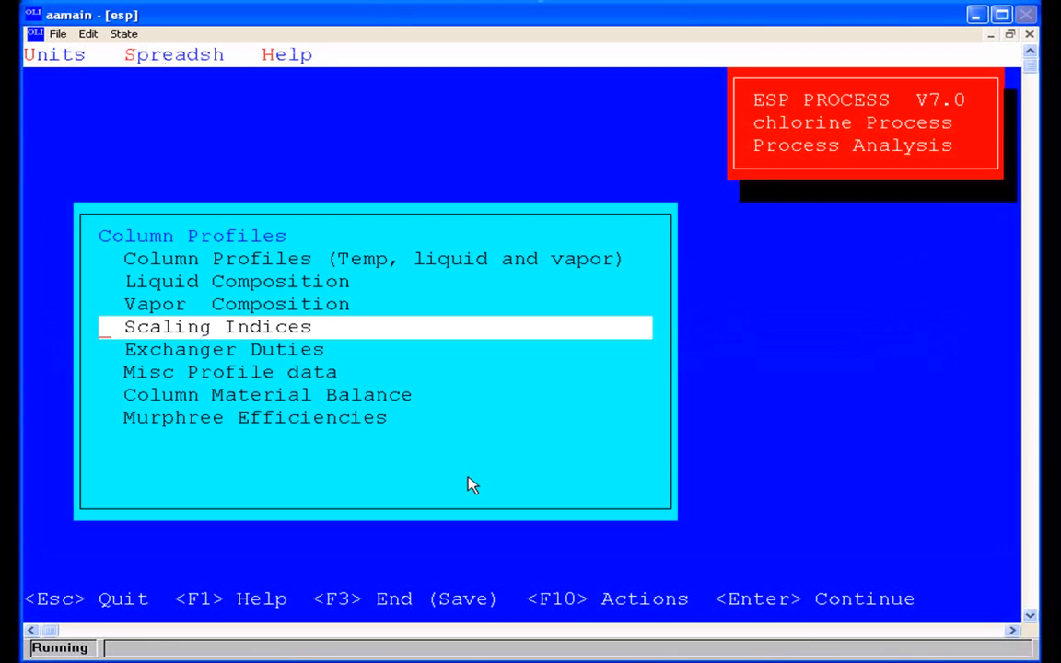
Review the miscellaneous profile data for each stage, including pH and ionic strength, and view the column material balance.
key(Down)
key(Down)
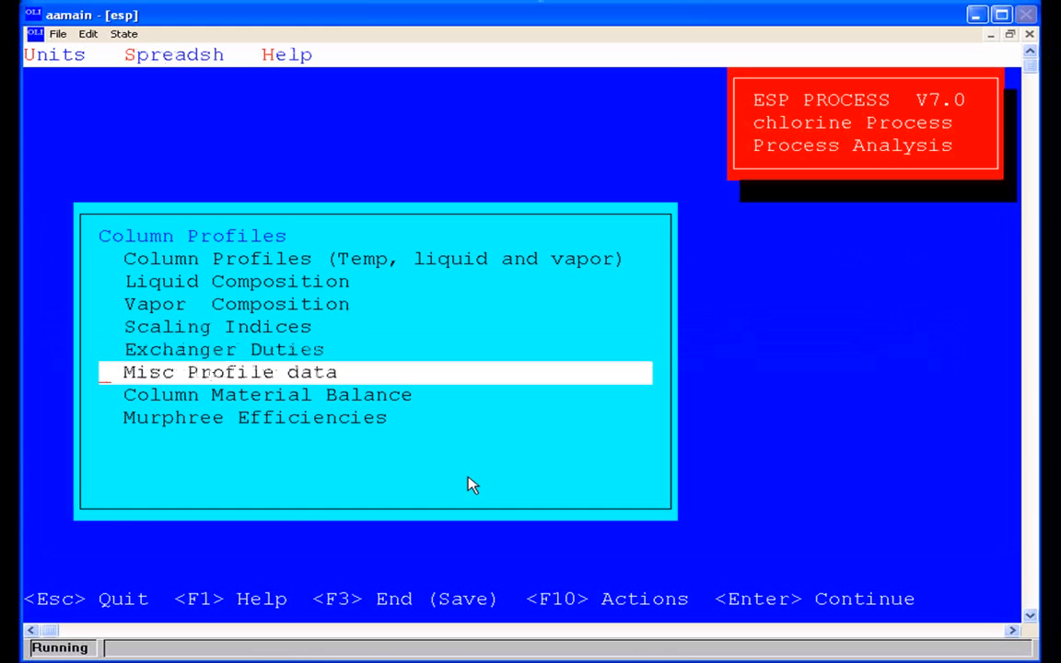
key(Return)
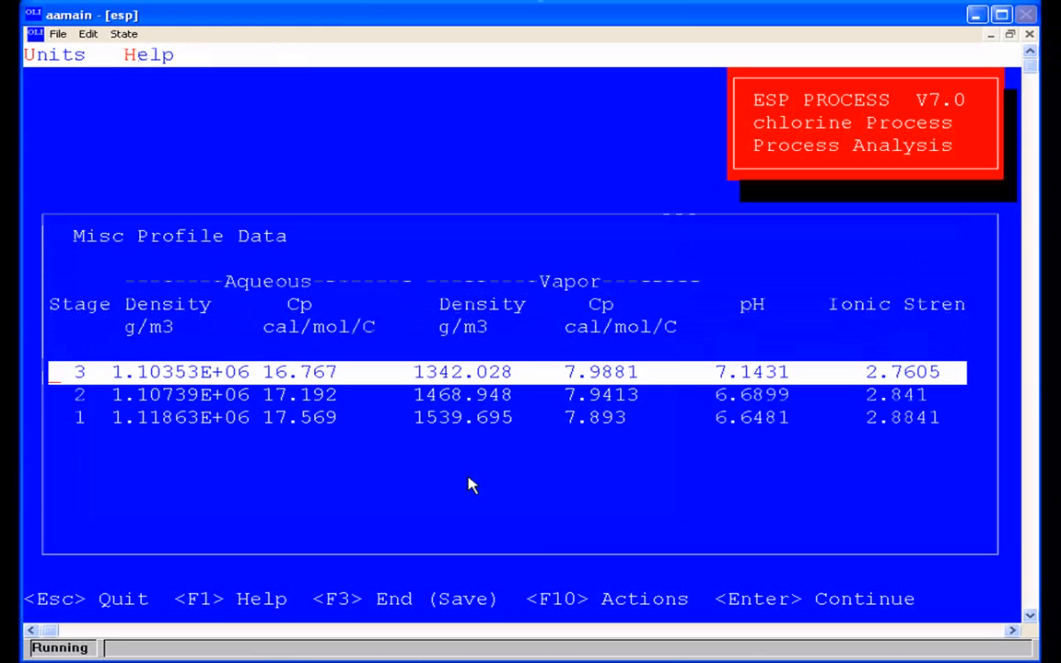
key(Escape)
key(Down)
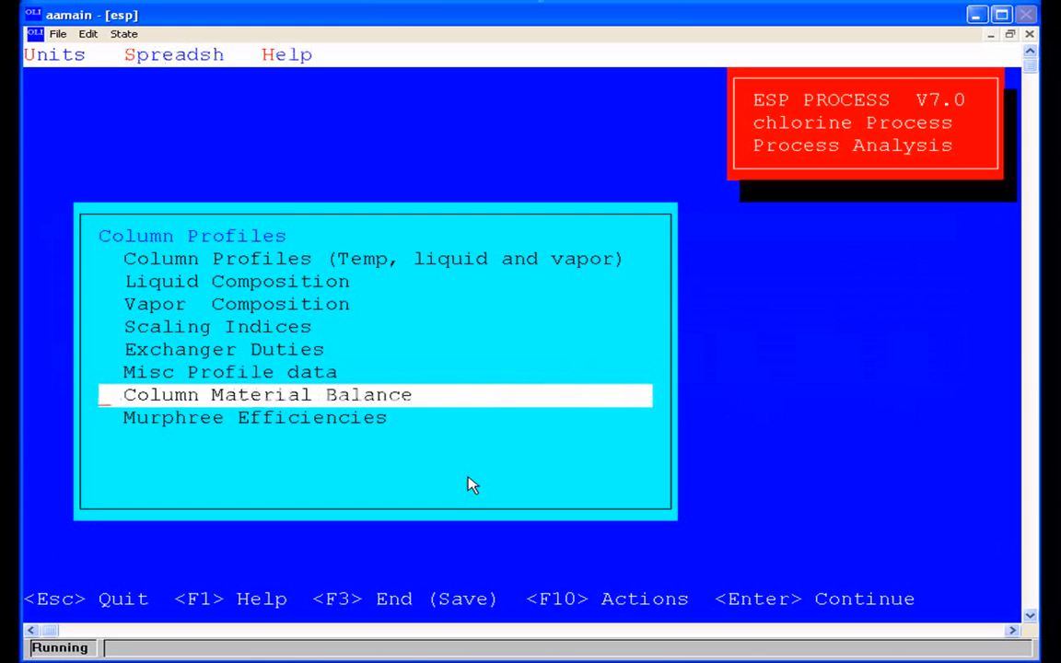
key(Return)
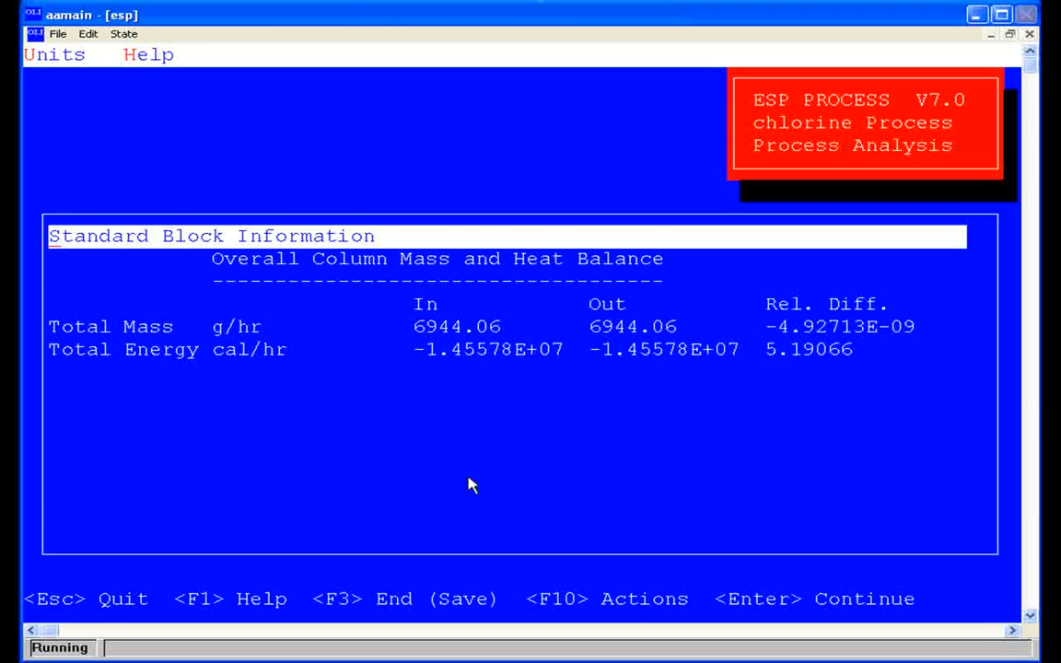
Check the column's overall mass and heat balance and its Murphree efficiencies, and return to the list of analysis areas.
key(Down)
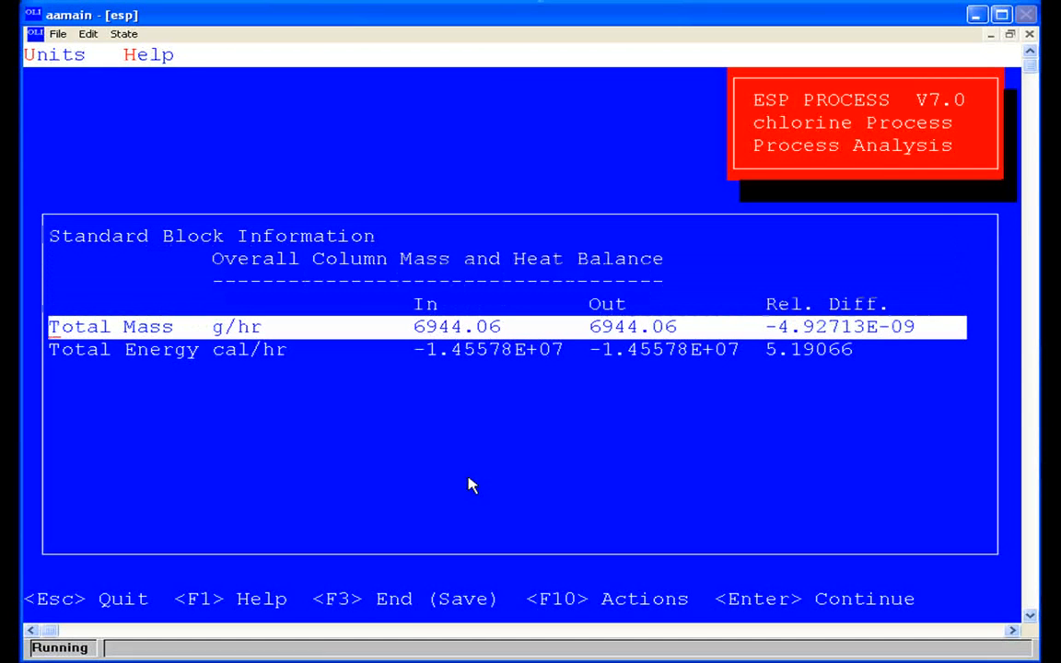
key(Escape)
key(Down)
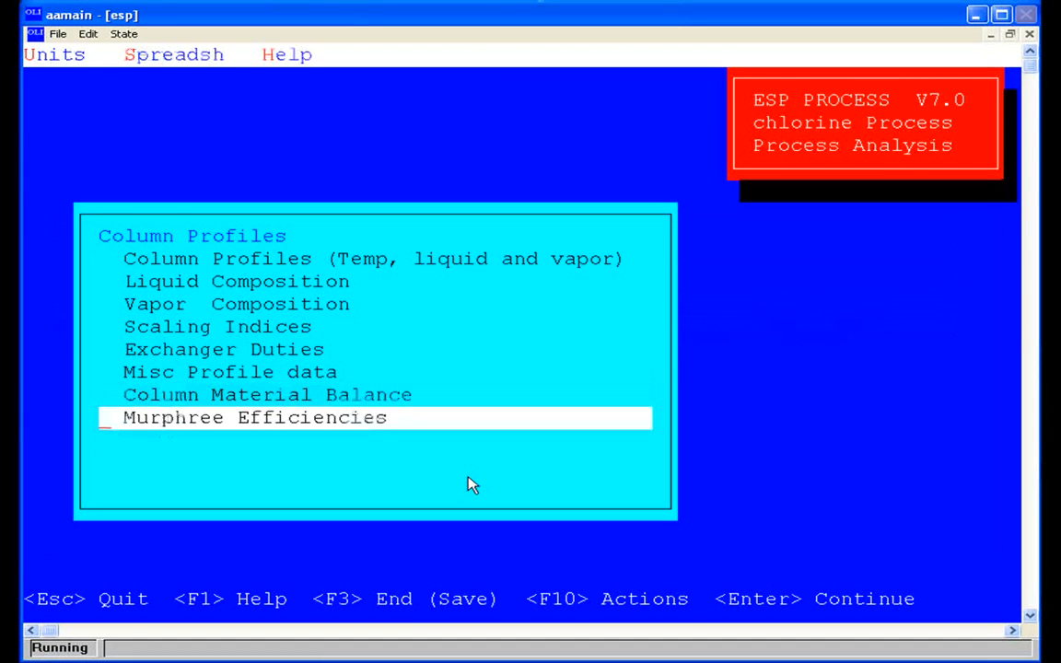
key(Return)
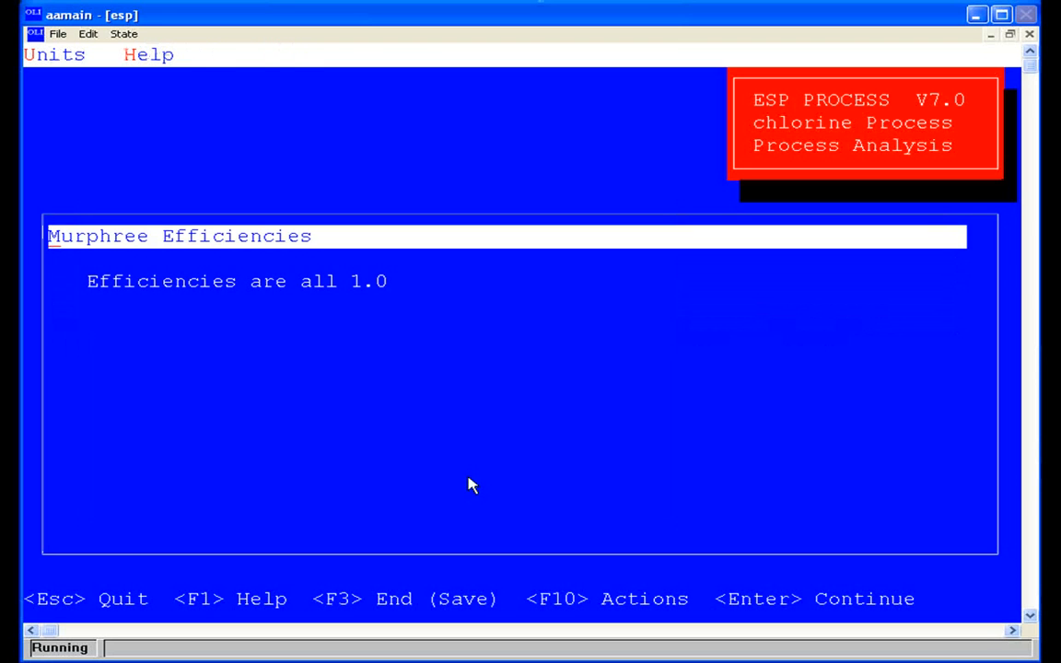
key(Escape)
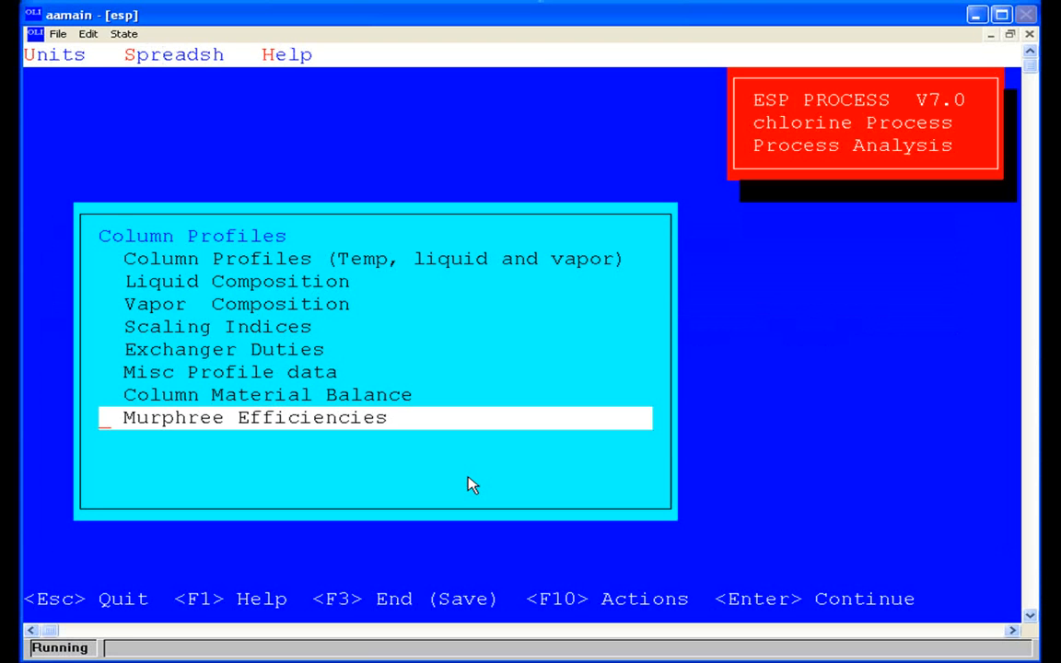
key(Escape)
key(Escape)
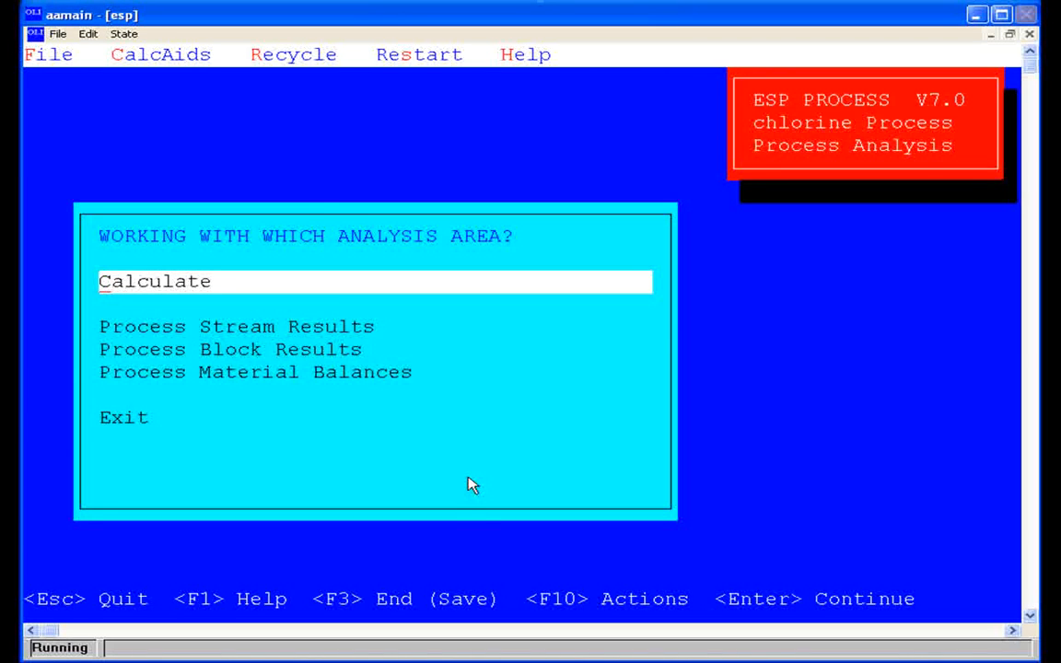
Switch to Process Build and open the Caustic stream data of the Emergency Chlrine Scrubber absorber.
key(Escape)
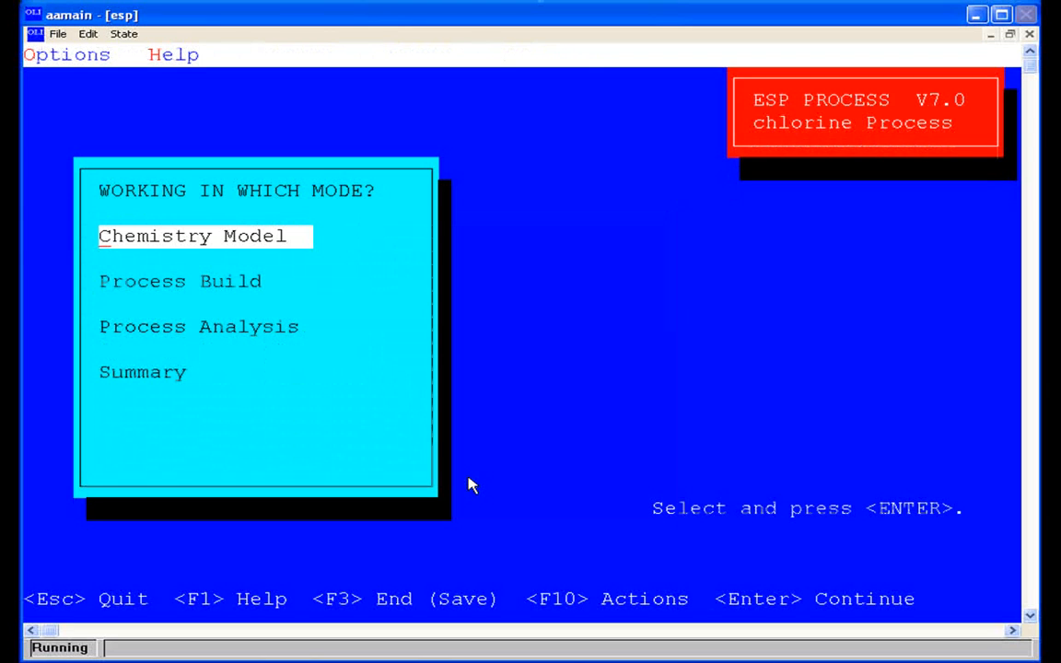
key(Down)
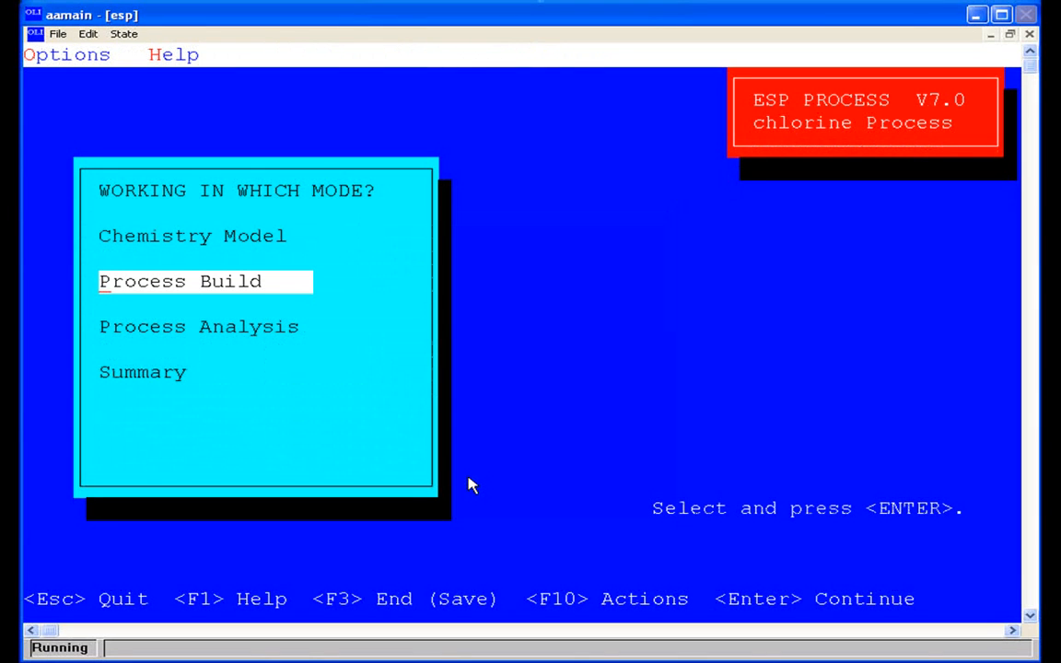
key(Return)
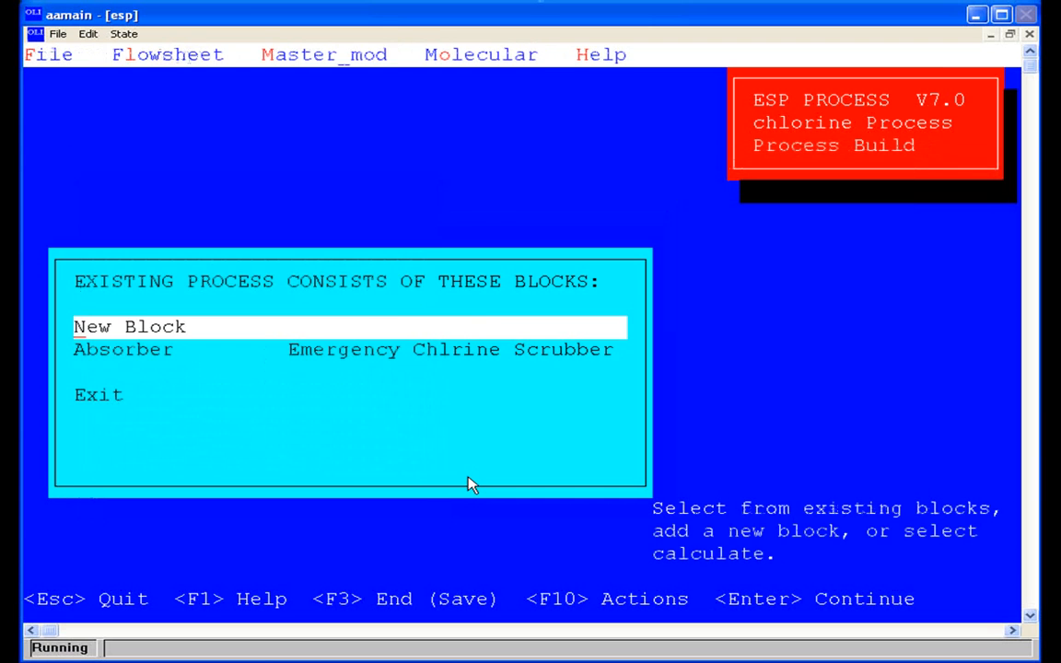
key(Down)
key(Return)
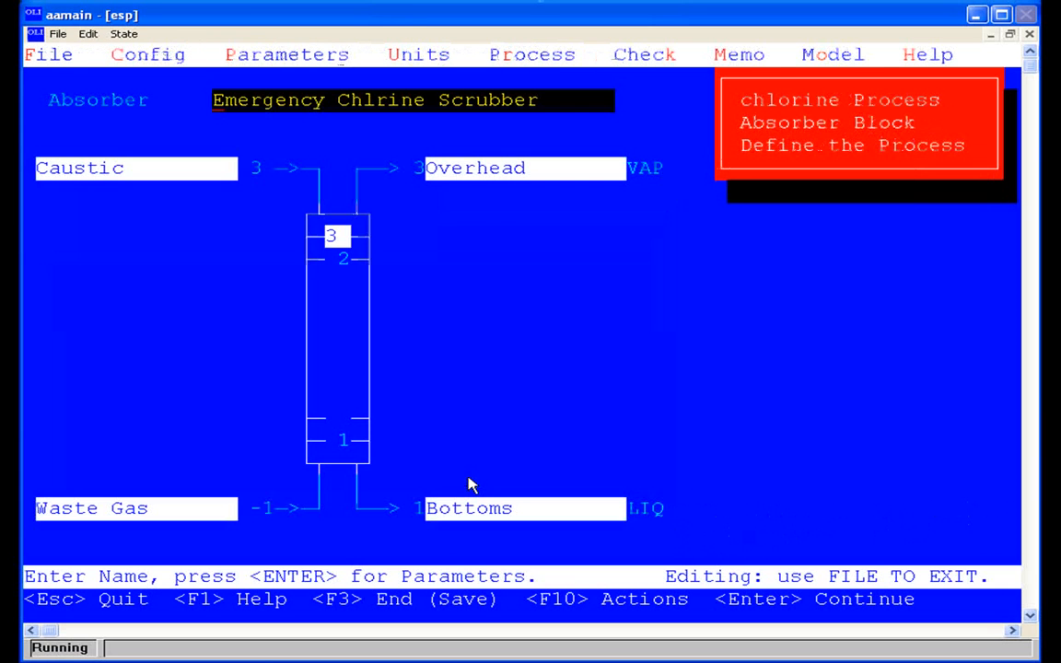
key(Return)
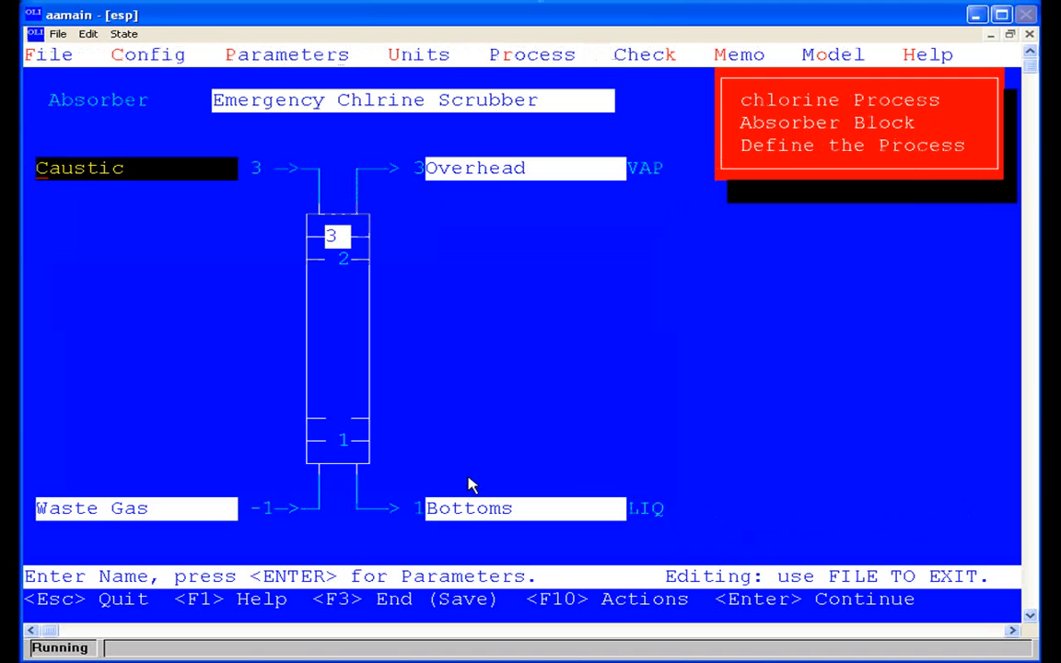
key(Return)
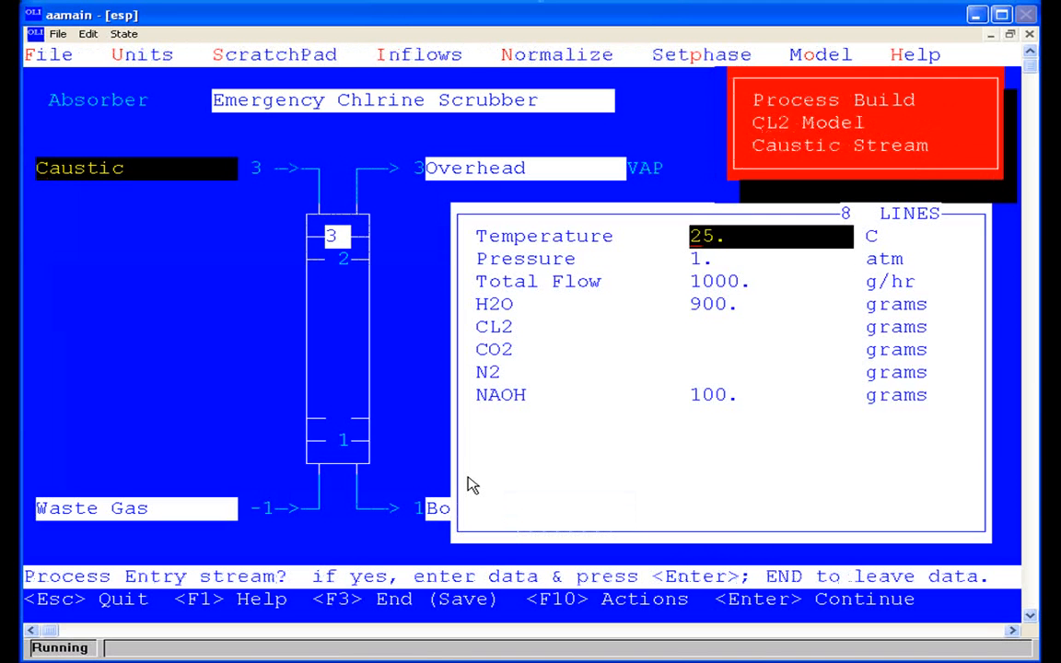
Set the Caustic stream's H2O to 700 grams and NAOH to 300 grams, and save the absorber block.
key(Return)
key(Return)
key(Return)
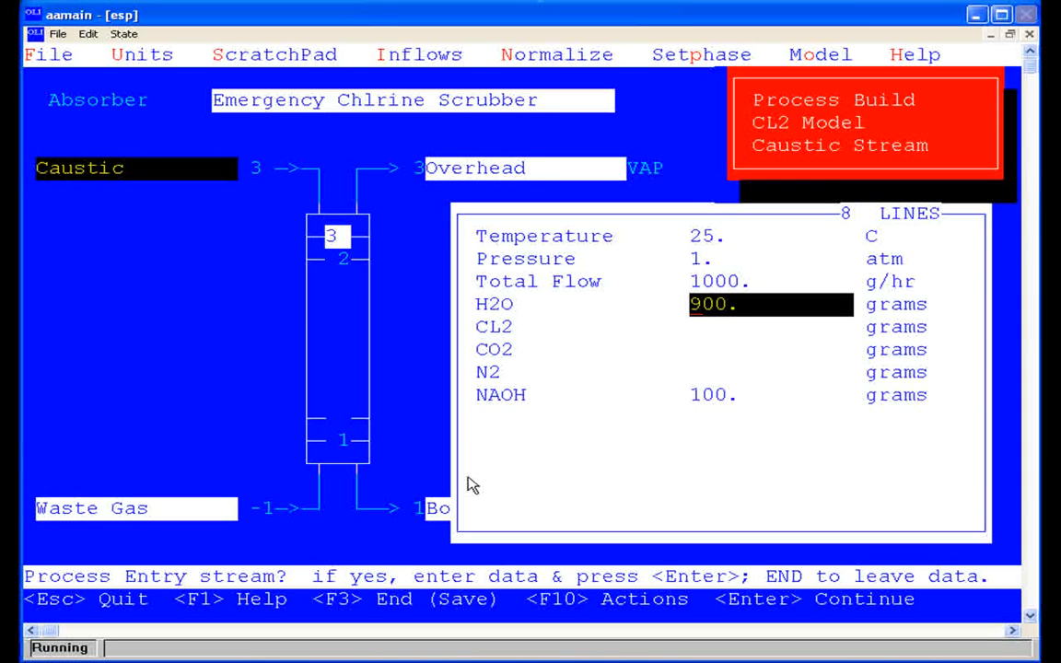
text(7)
key(Return)
key(Return)
key(Return)
key(Return)
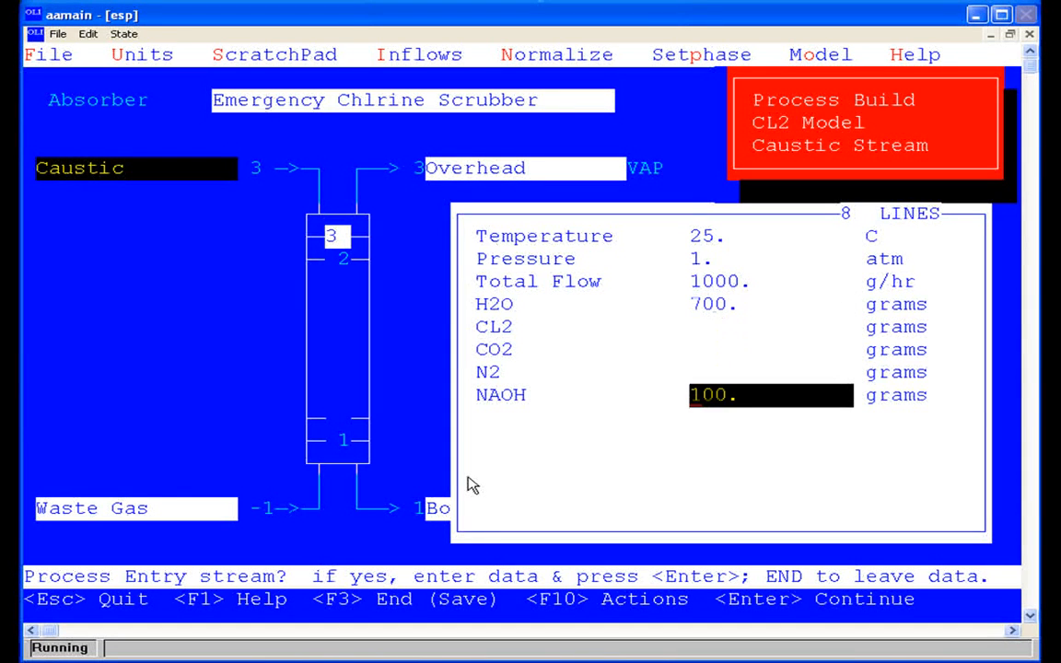
text(30)
key(Return)
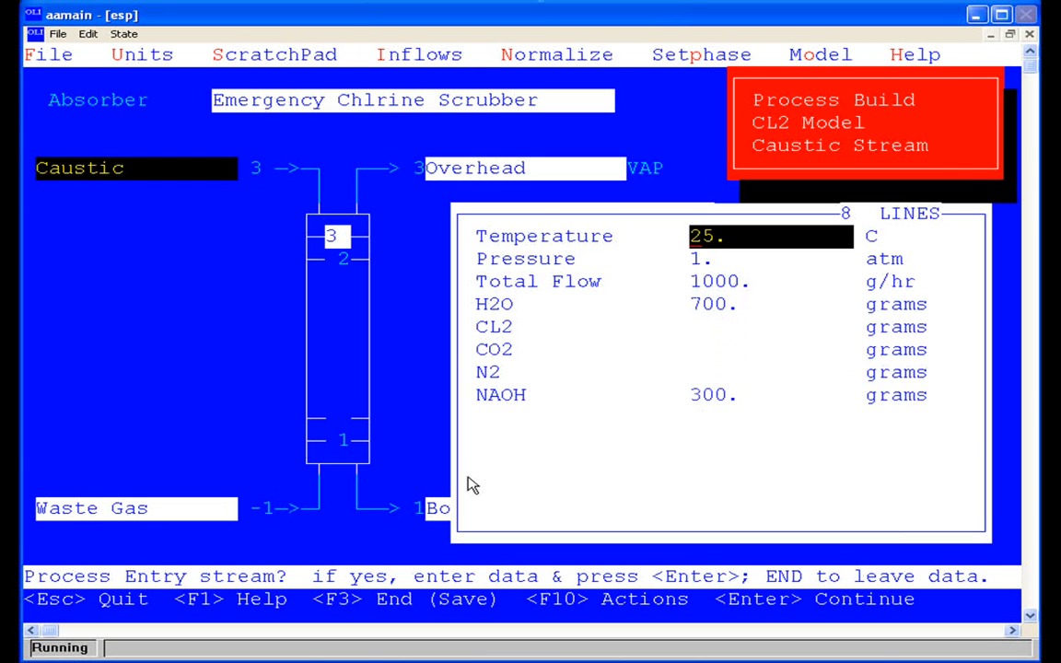
key(End)
key(F3)
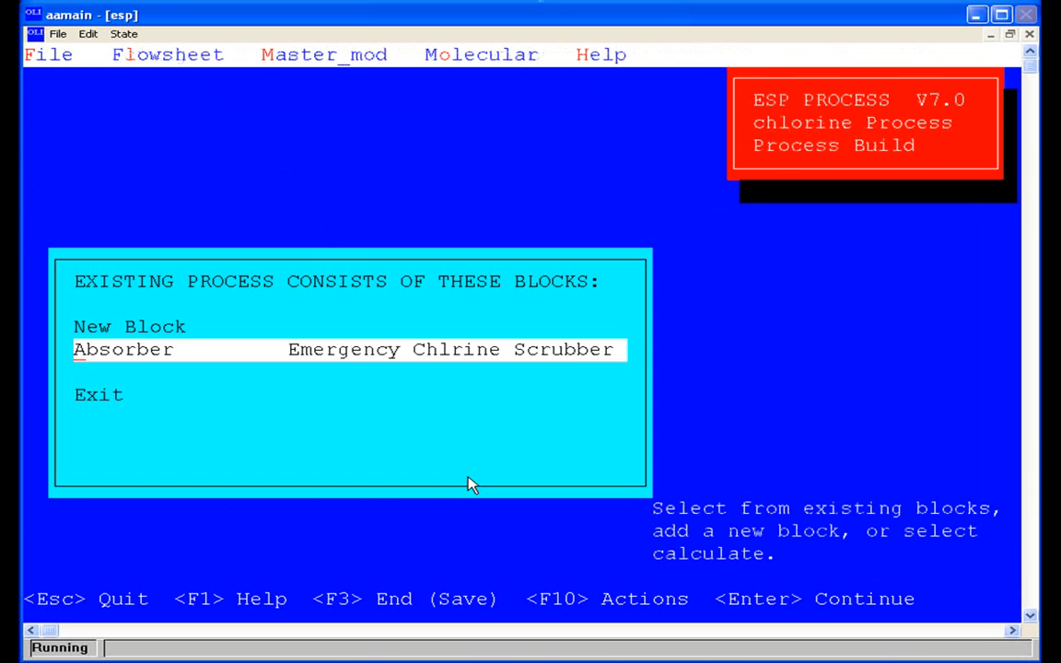
Leave Process Build, return to Process Analysis and recalculate the chlorine process.
key(Down)
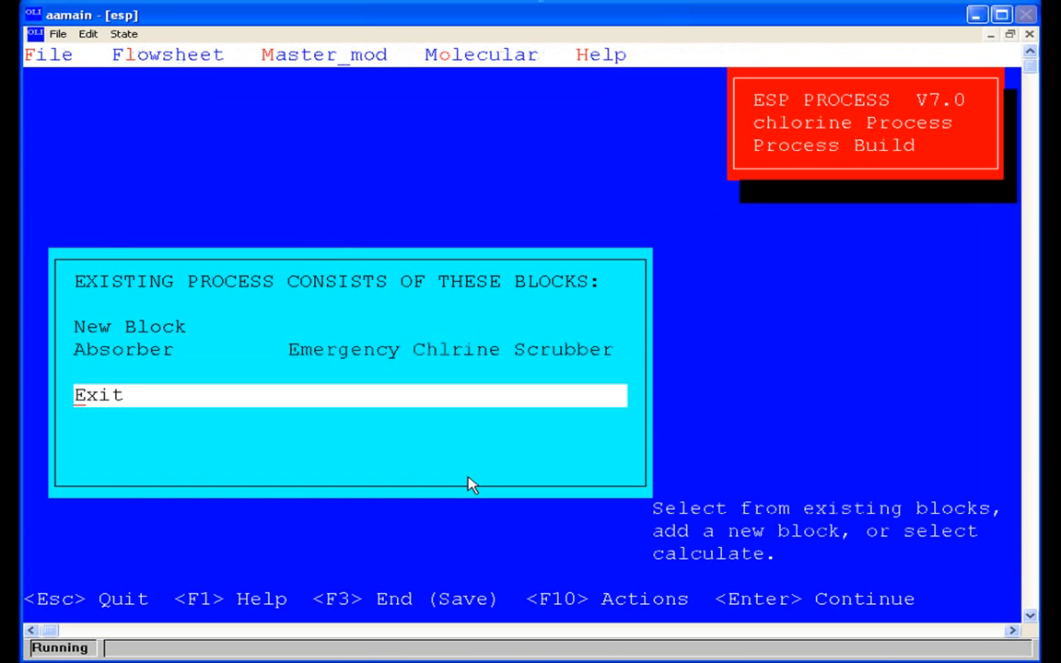
key(Return)
key(Down)
key(Down)
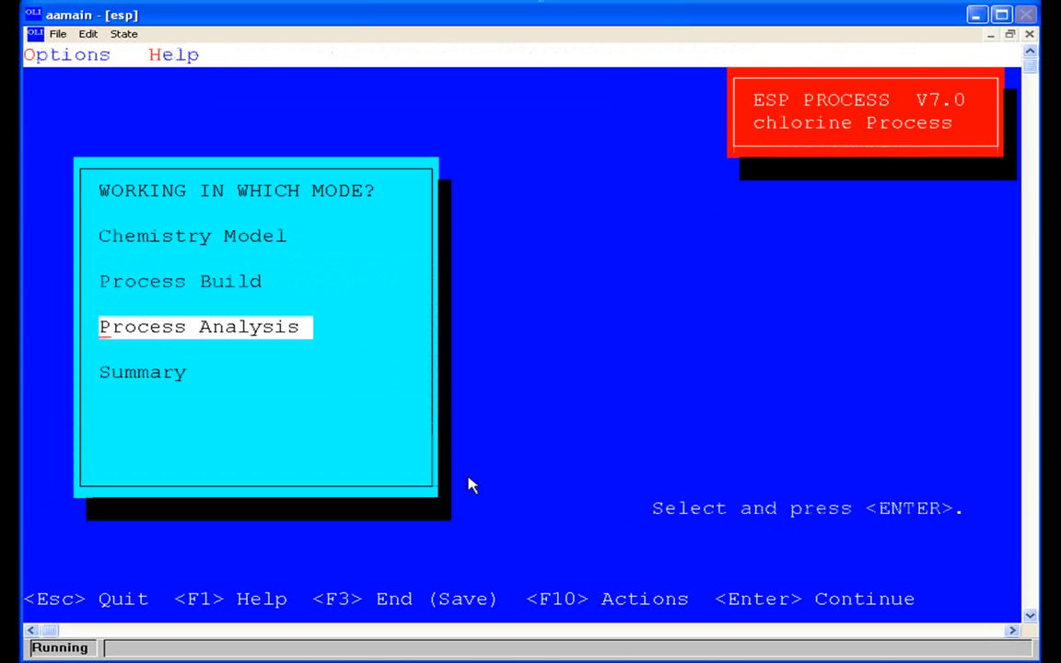
key(Return)
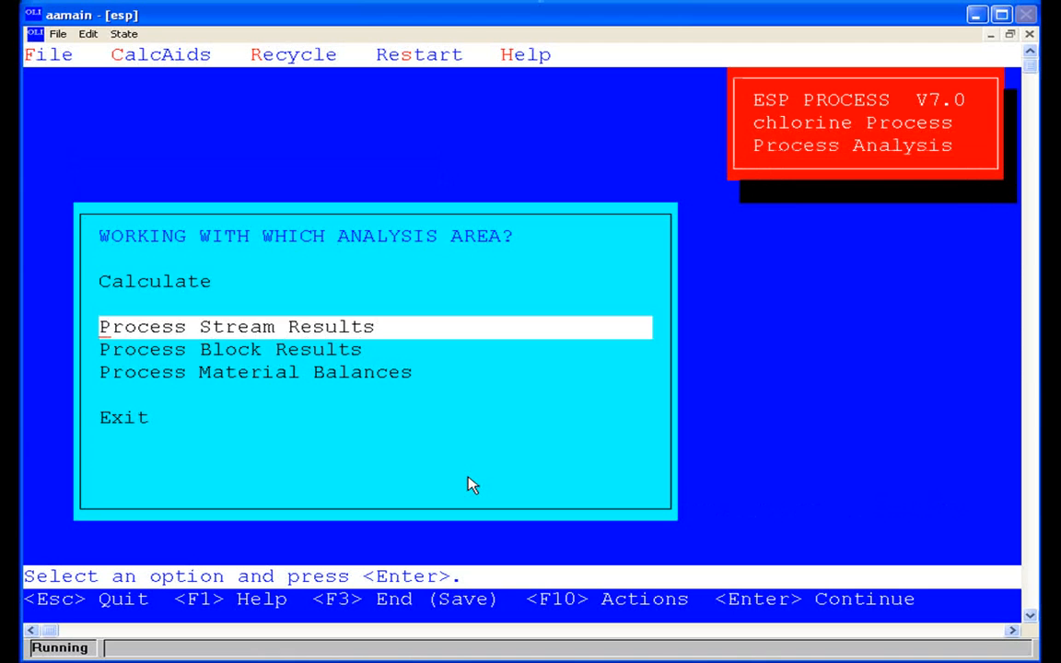
key(Up)
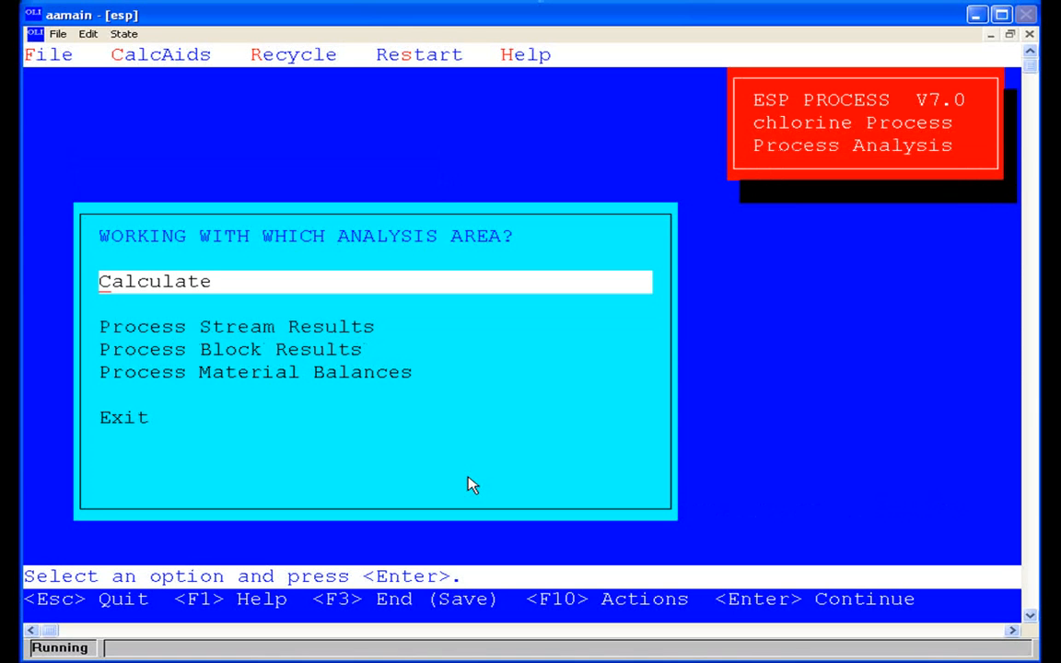
key(Return)
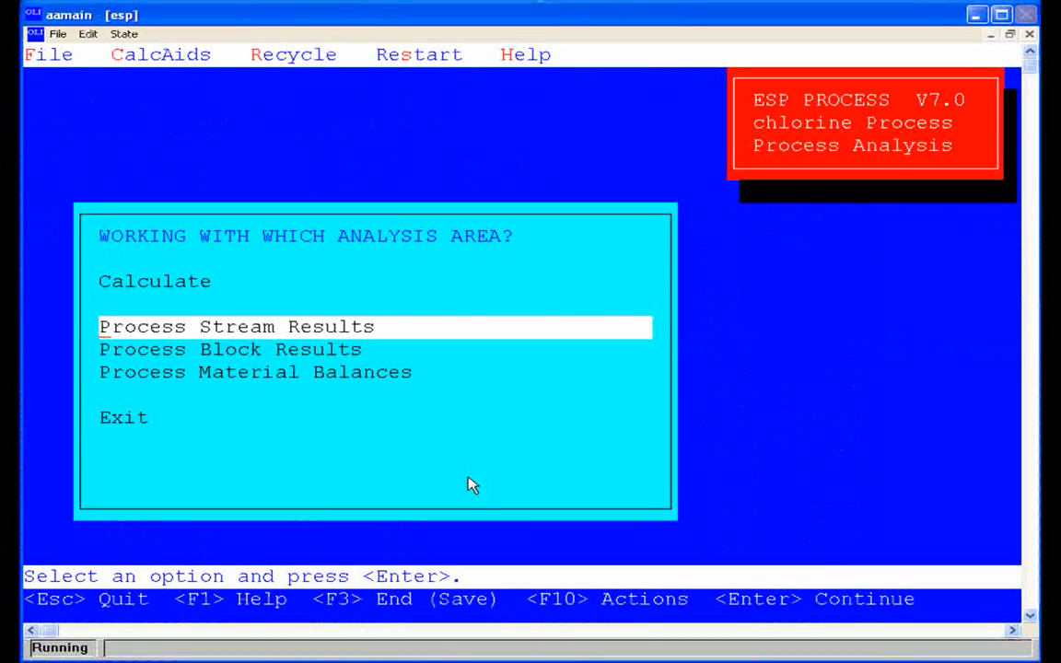
Examine the Overhead stream's results by phase, especially the CL2 flow in the vapor, and return to the analysis areas.
key(Return)
key(Up)
key(Up)
key(Down)
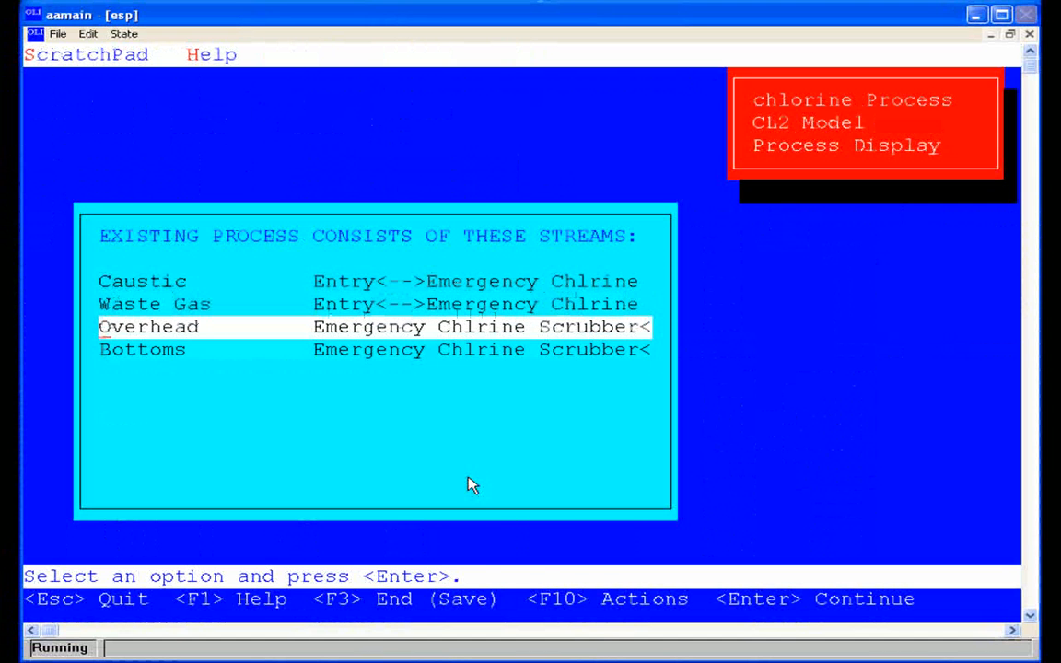
key(Return)
key(Down)
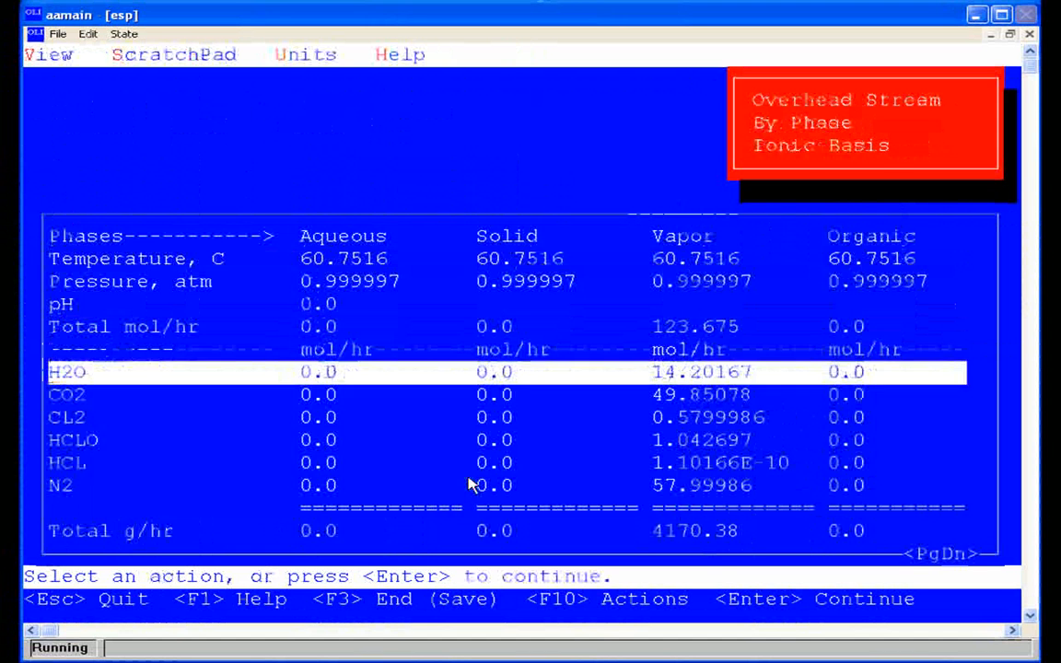
key(Down)
key(Down)
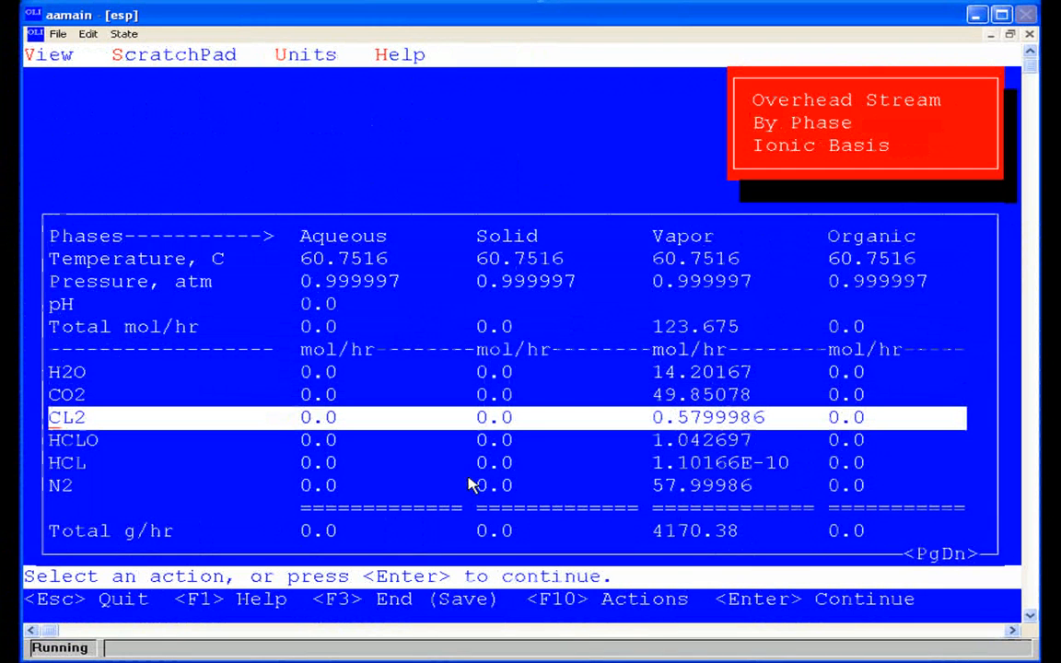
key(Escape)
key(Escape)
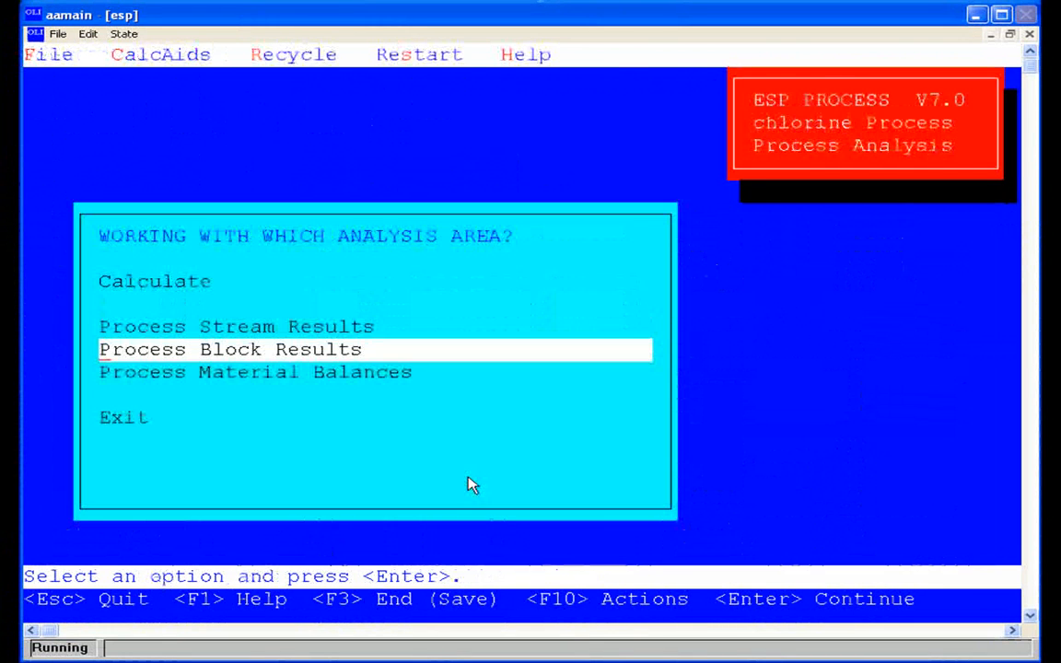
Review the absorber's column profile of temperature, liquid rate, vapor rate and pressure for each stage.
key(Return)
key(Return)
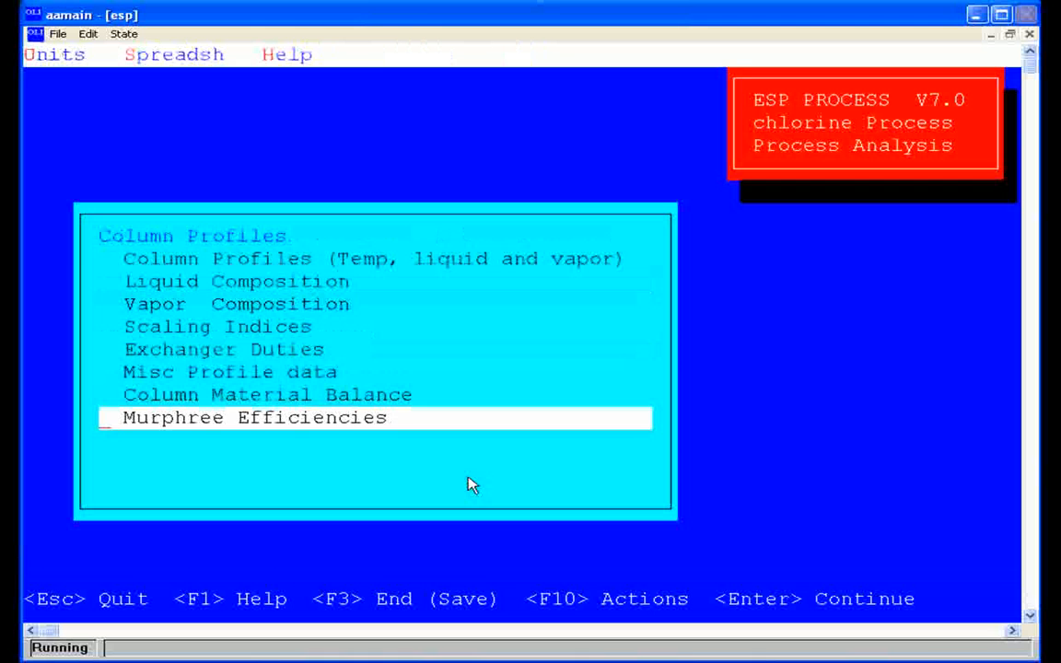
key(Up)
key(Up)
key(Up)
key(Up)
key(Up)
key(Up)
key(Up)
key(Return)
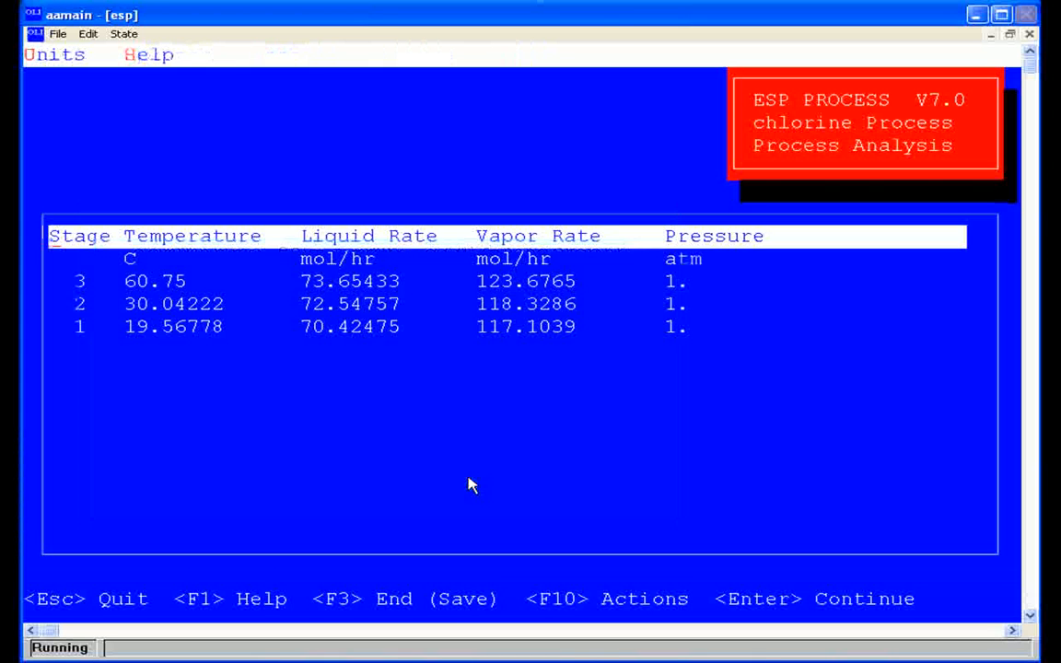
key(Down)
key(Down)
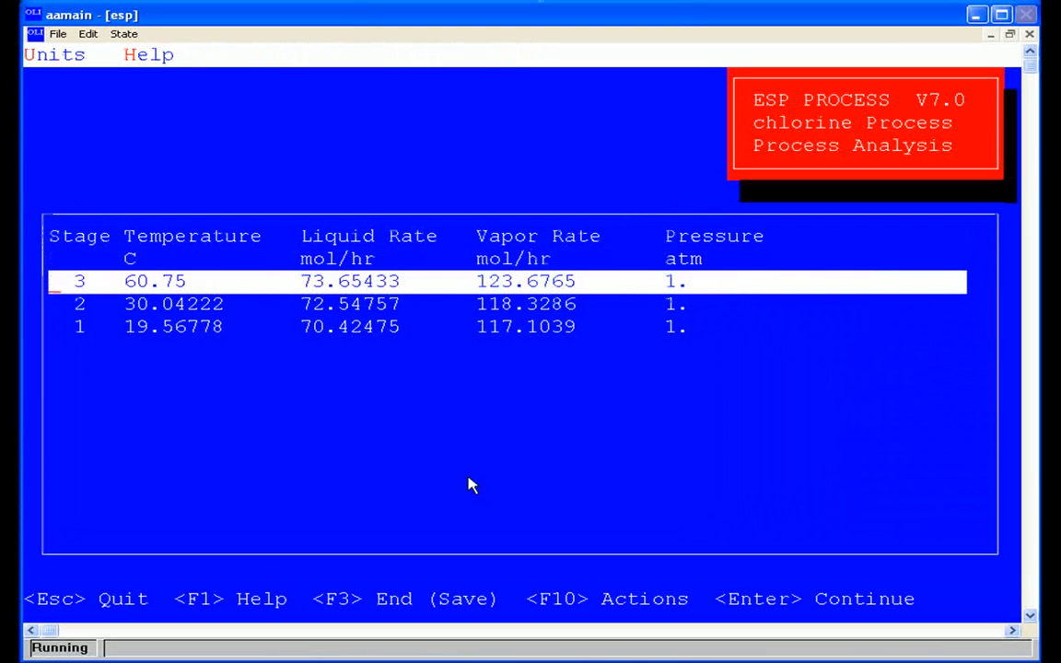
key(Return)
Examine the recalculated scaling indices of the solids on stages 3, 2 and 1, and return to the analysis areas.
key(Down)
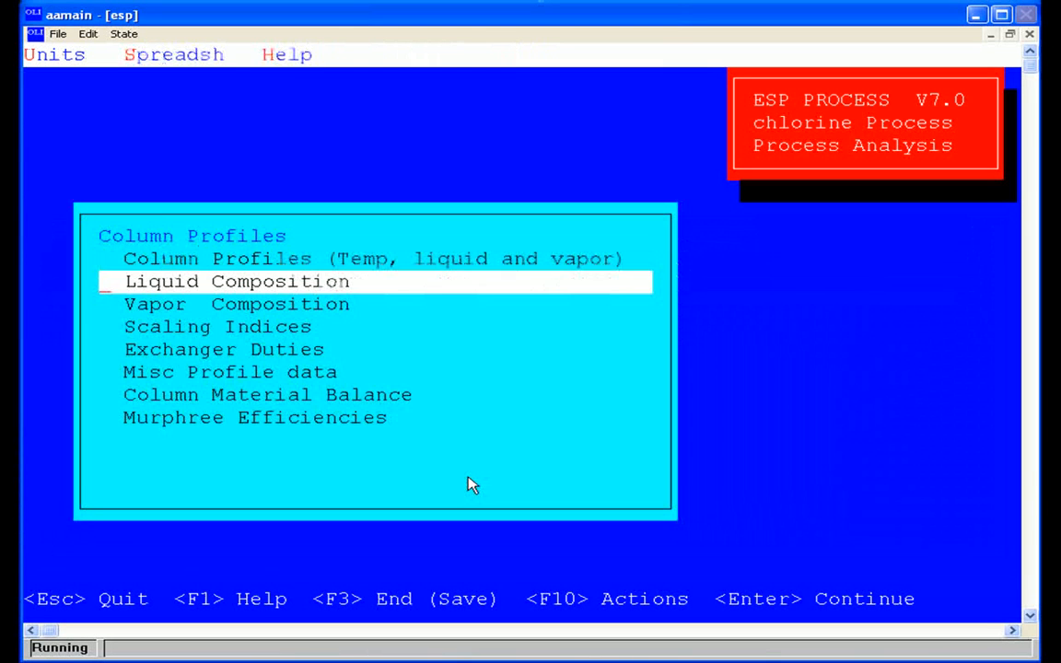
key(Return)
key(Escape)
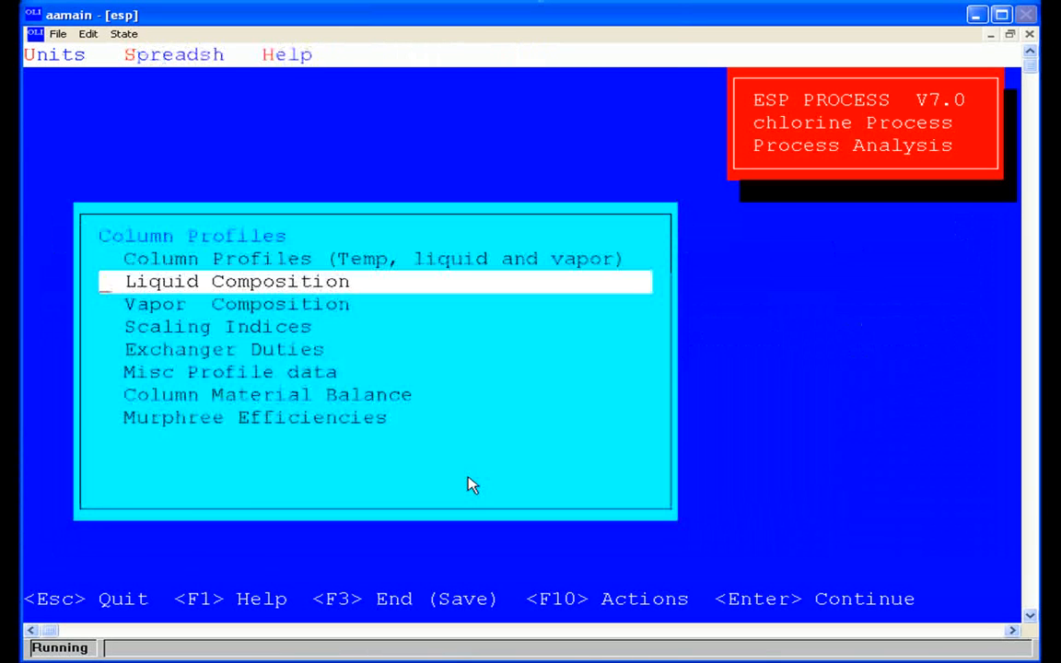
key(Down)
key(Down)
key(Return)
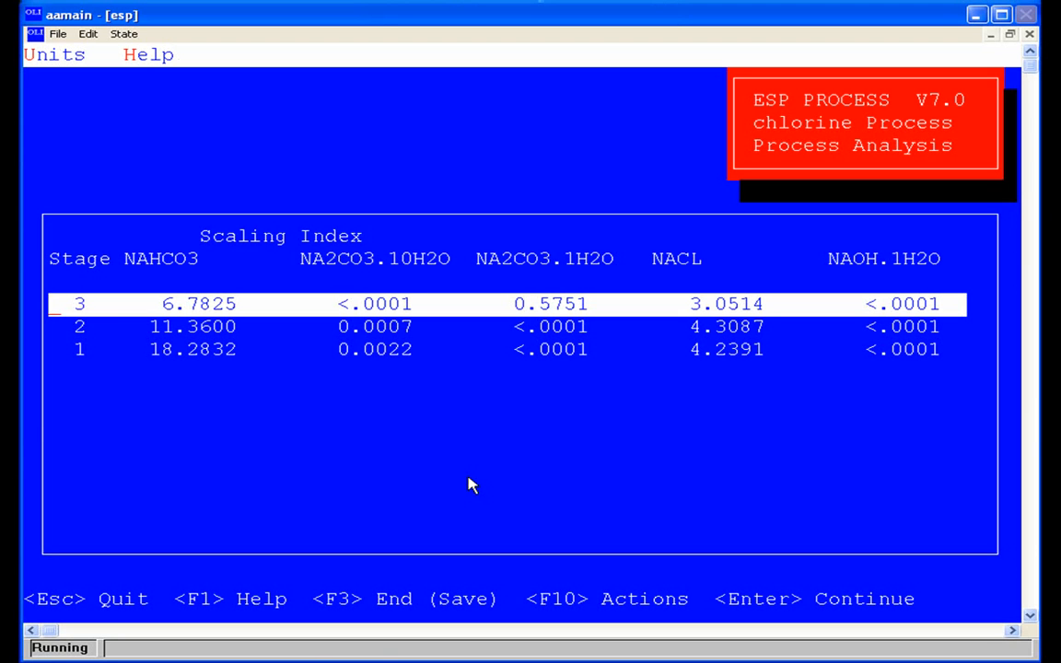
key(Down)
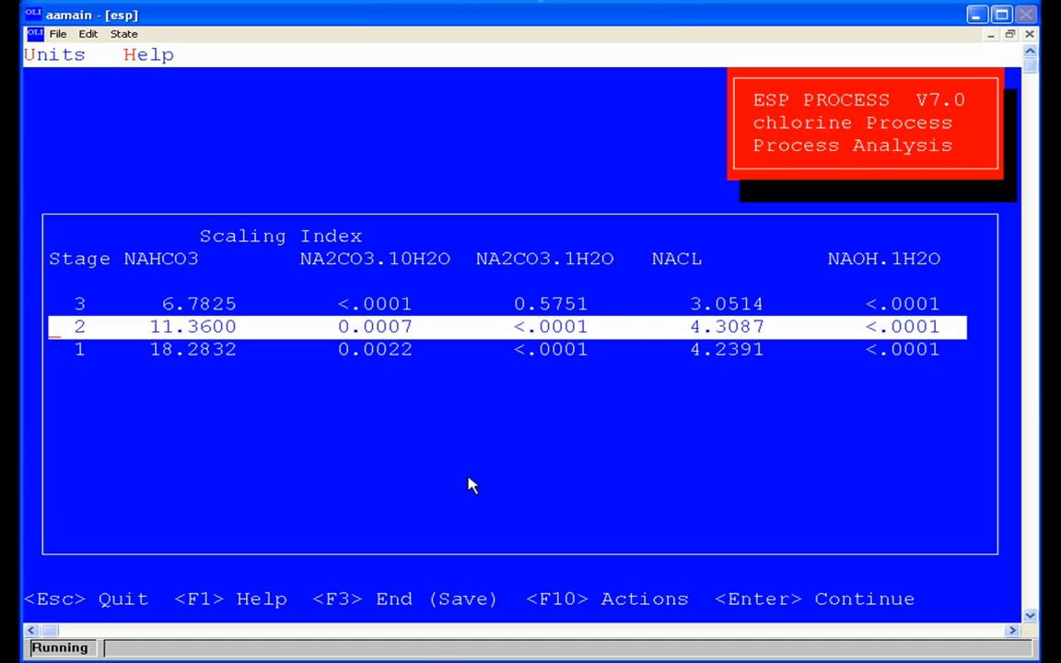
key(Down)
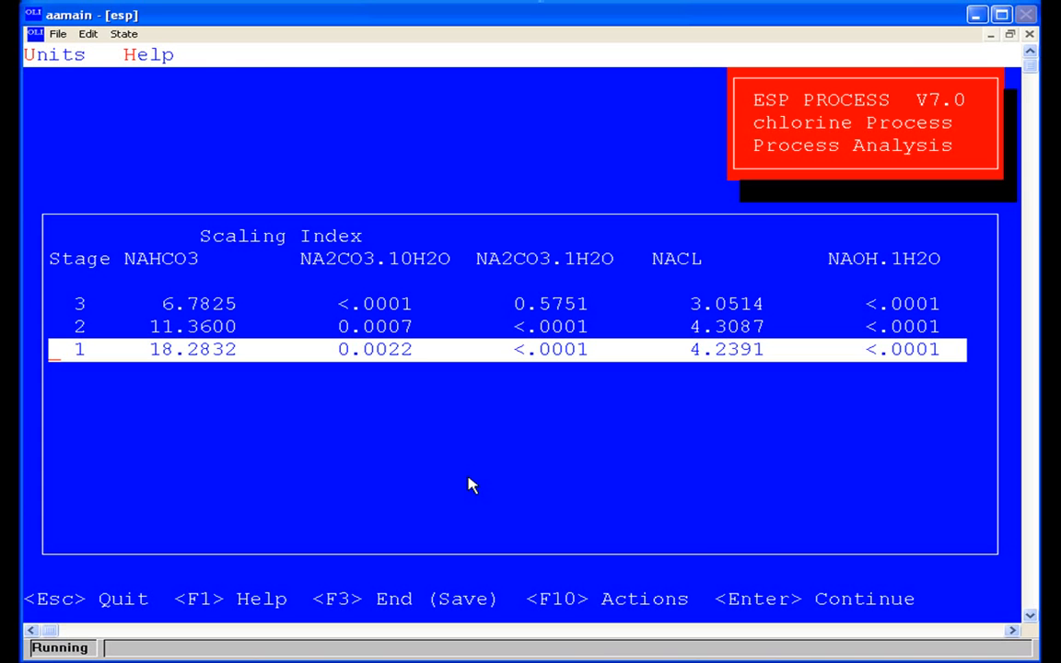
key(Escape)
key(Escape)
key(Escape)
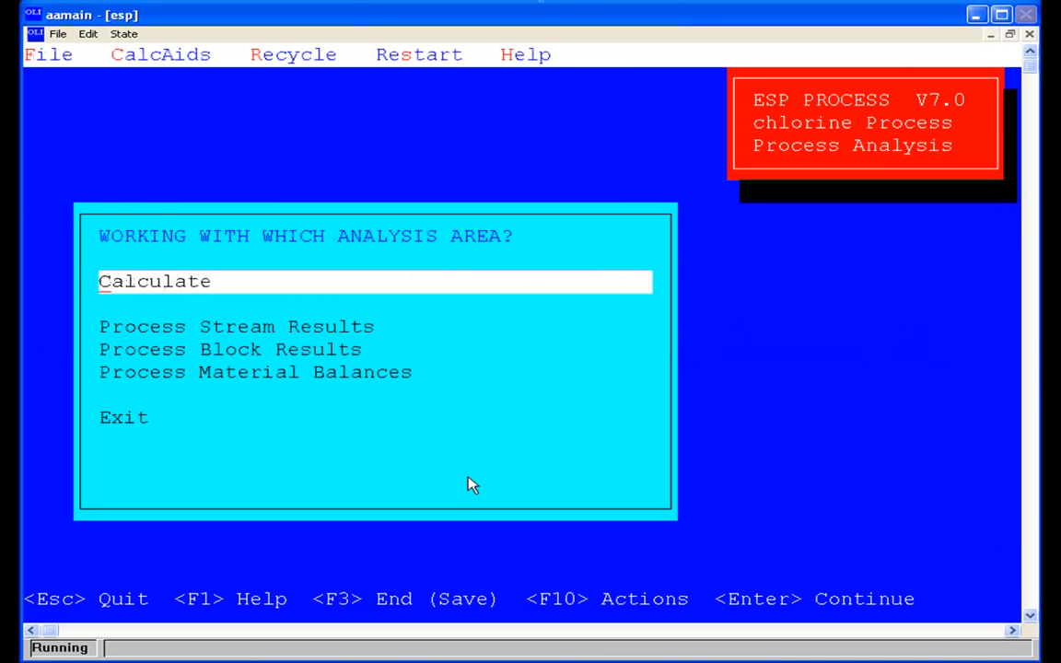